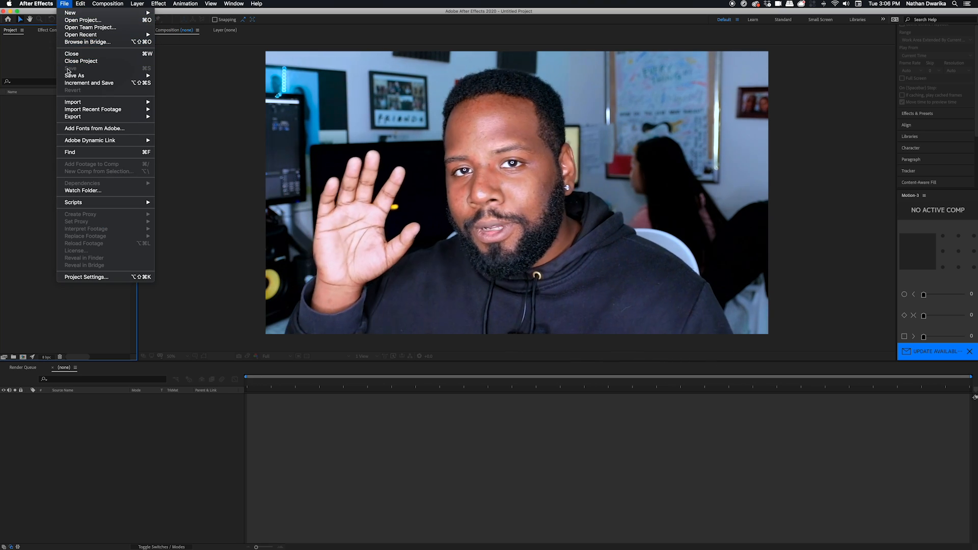
# Import the MVI_0045.MP4 clip from Finder into the project and create a composition from it
pyautogui.click(29, 82)
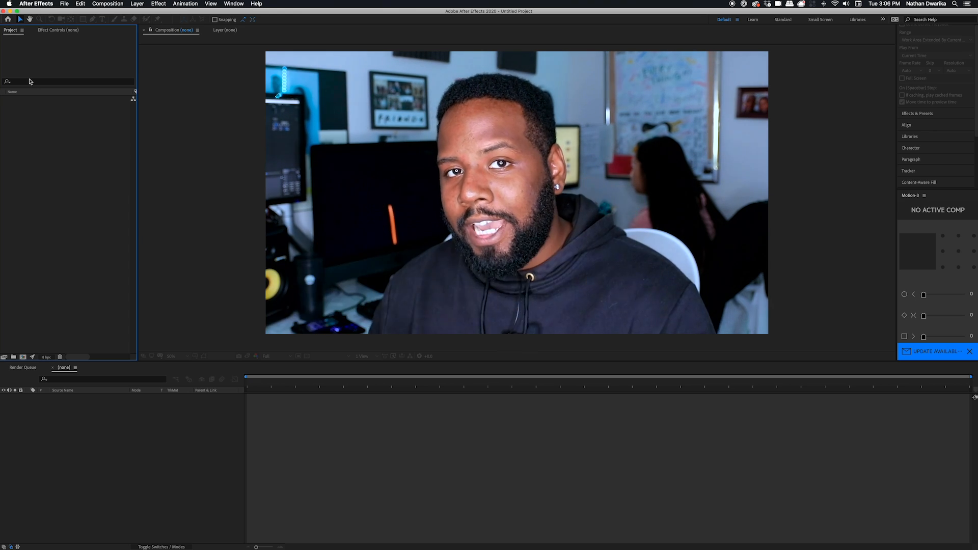
pyautogui.click(131, 539)
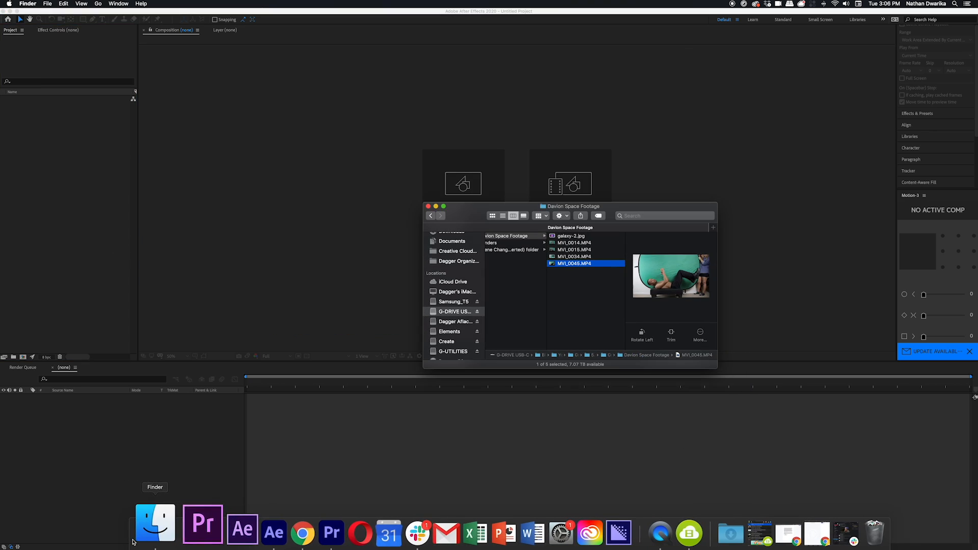
pyautogui.press('space')
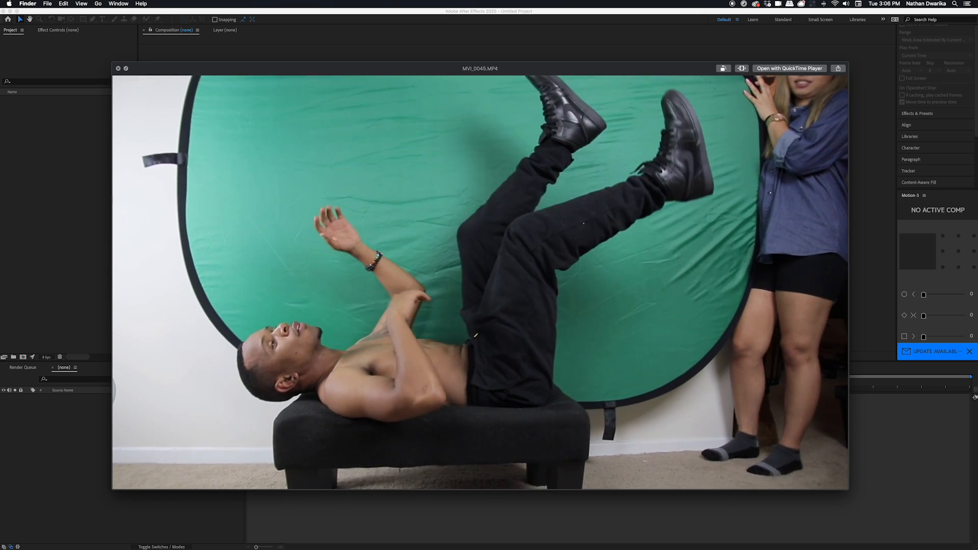
pyautogui.press('space')
pyautogui.moveTo(586, 260); pyautogui.dragTo(81, 175)
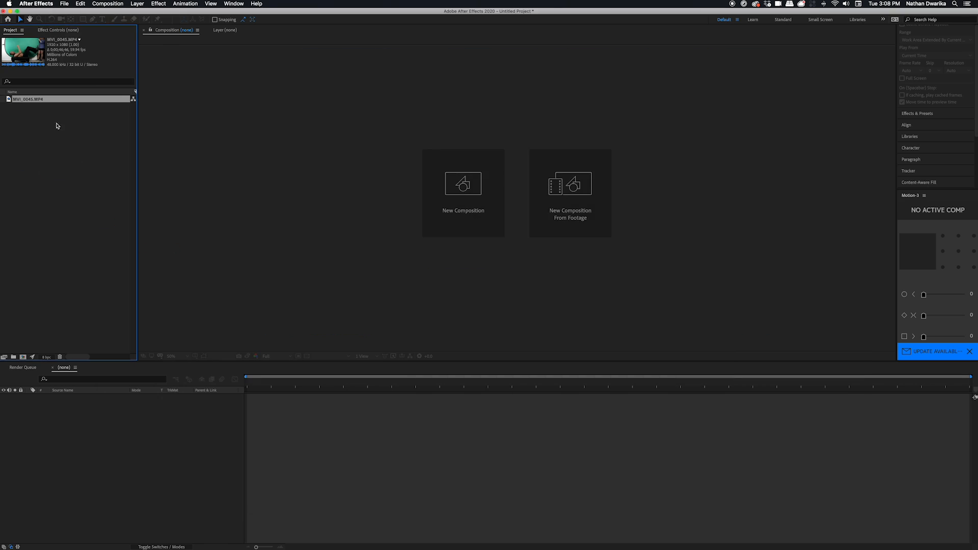
pyautogui.moveTo(59, 274); pyautogui.dragTo(23, 357)
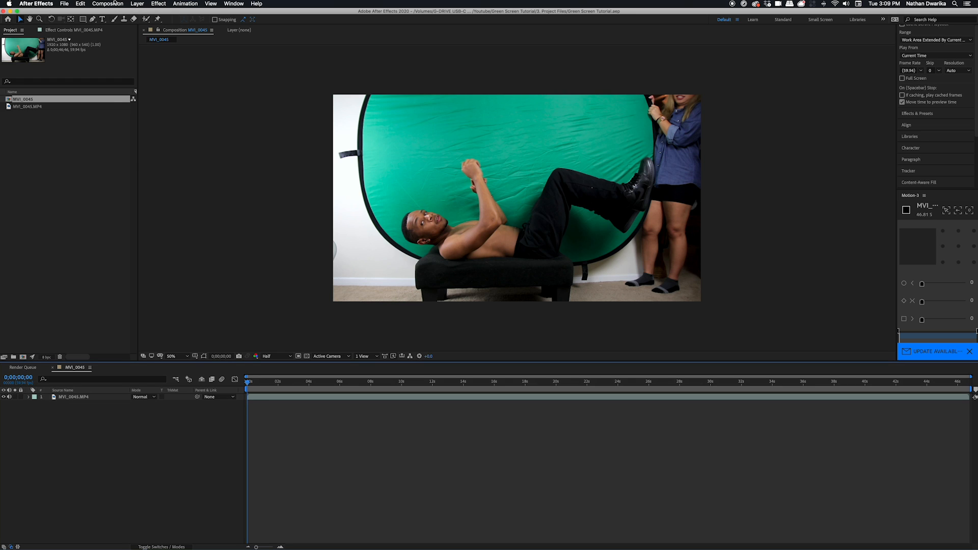
# Rename the composition Green Screen Falling and set its duration to 10 seconds in the composition settings
pyautogui.click(115, 3)
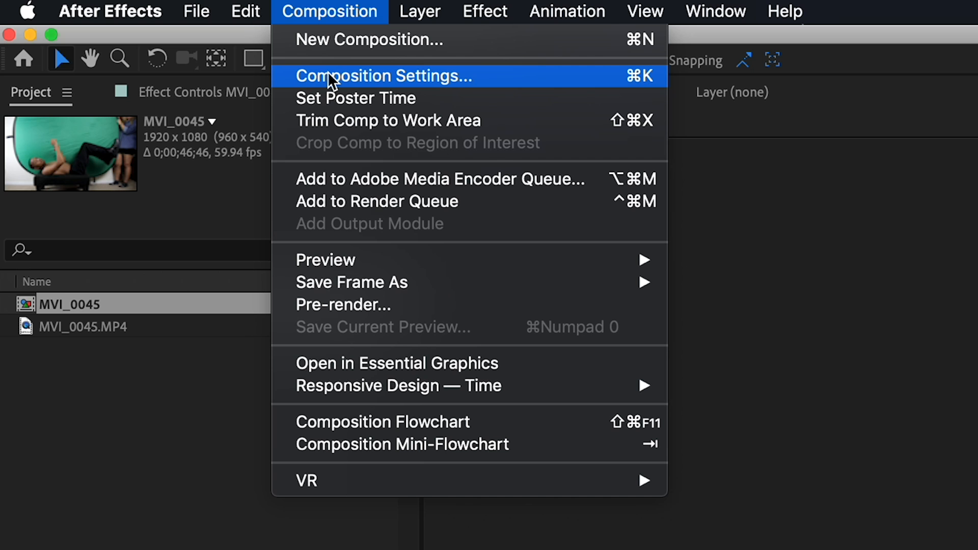
pyautogui.click(329, 74)
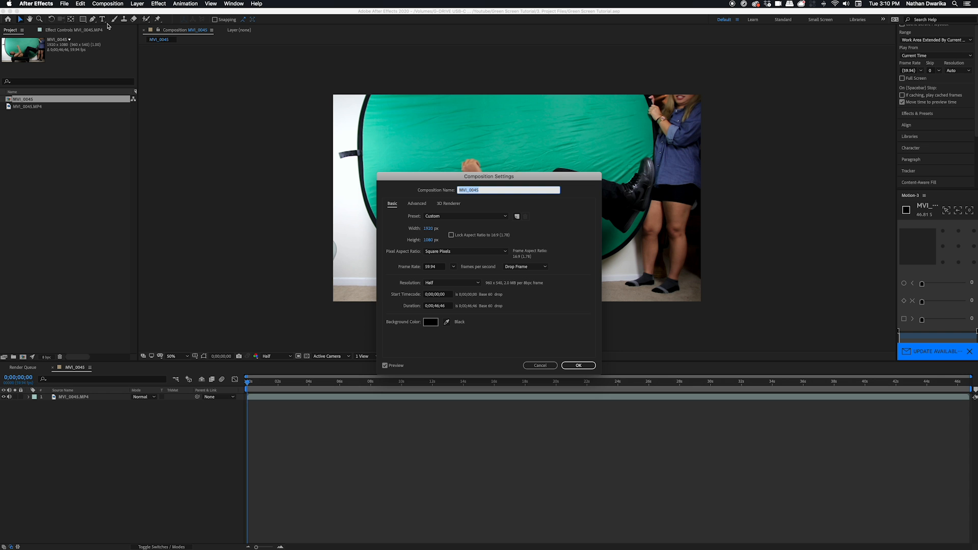
pyautogui.write('Green Screen Falling')
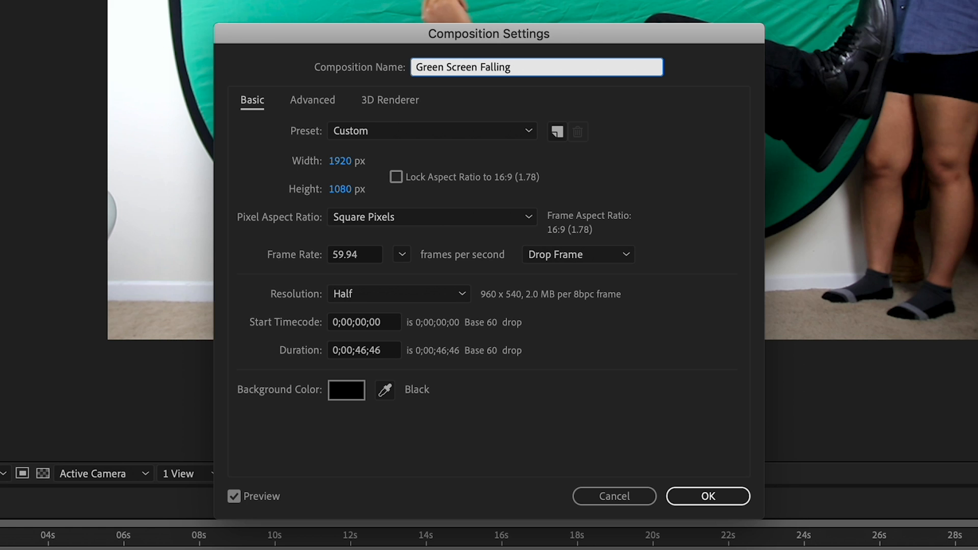
pyautogui.doubleClick(363, 350)
pyautogui.write('10')
pyautogui.doubleClick(376, 350)
pyautogui.write('00')
pyautogui.click(480, 418)
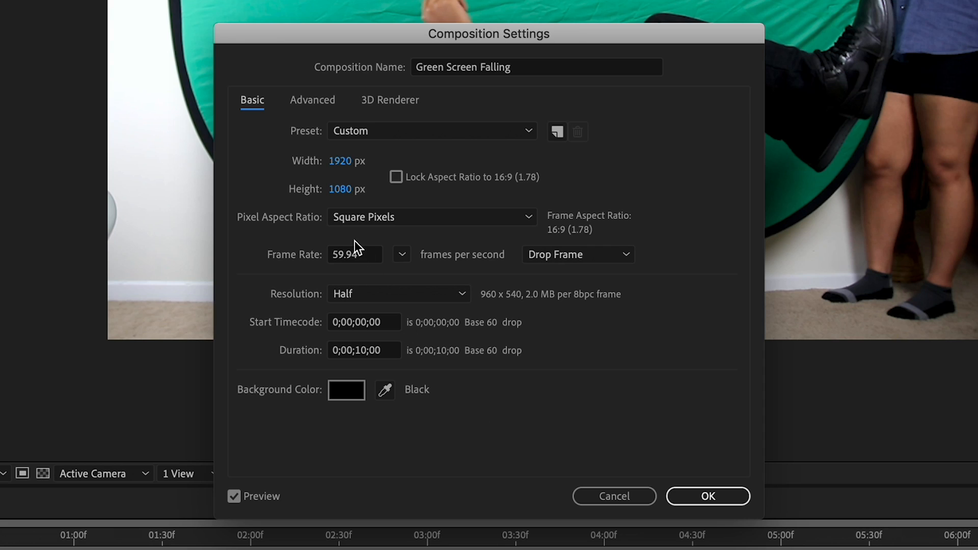
# Set the composition's frame rate to 24 frames per second and apply the settings
pyautogui.click(408, 253)
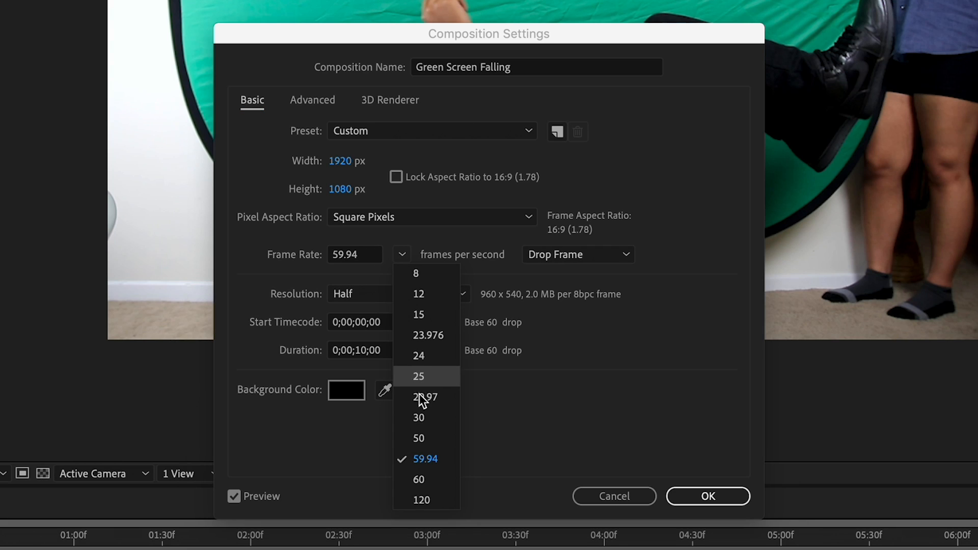
pyautogui.click(421, 356)
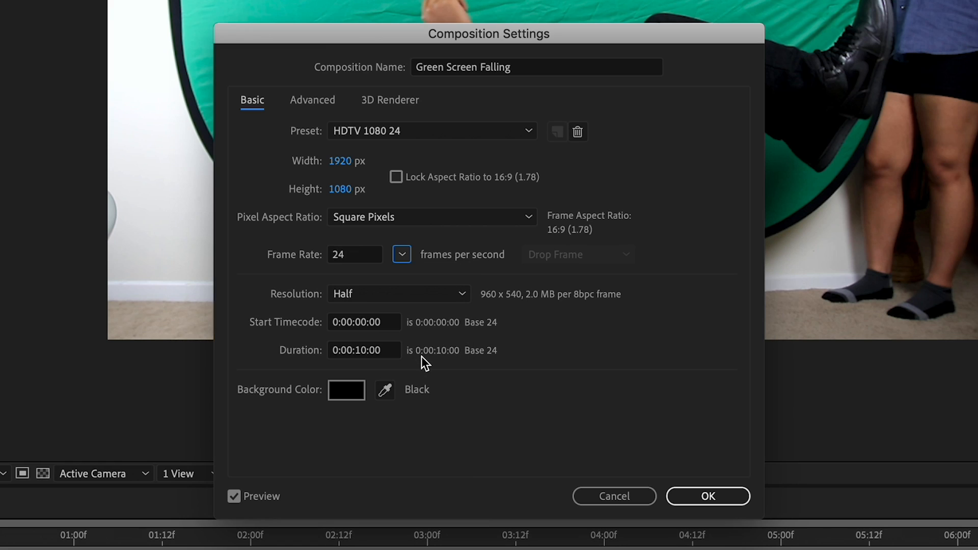
pyautogui.click(699, 497)
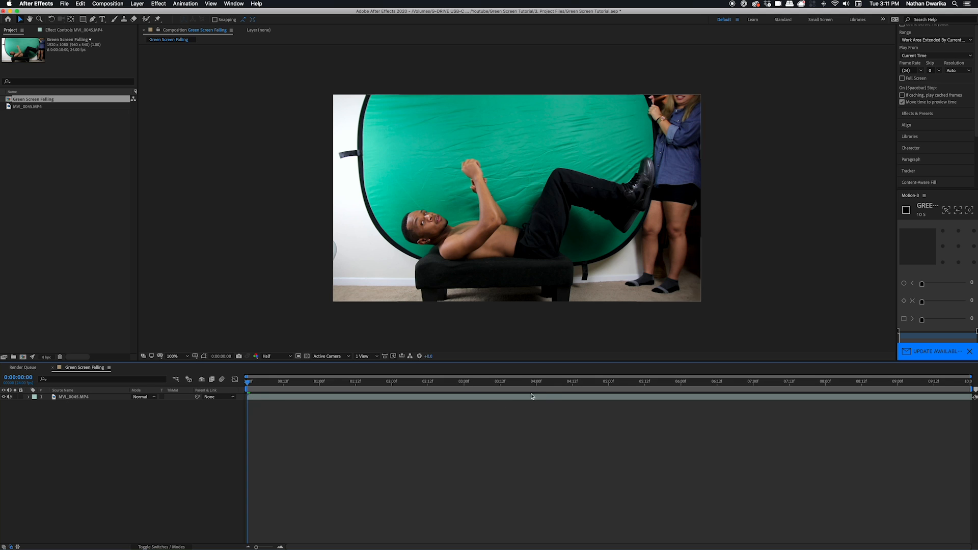
# Slide the MVI_0045.MP4 layer earlier in time so the composition uses a later part of the clip
pyautogui.click(508, 398)
pyautogui.moveTo(508, 399); pyautogui.dragTo(109, 402)
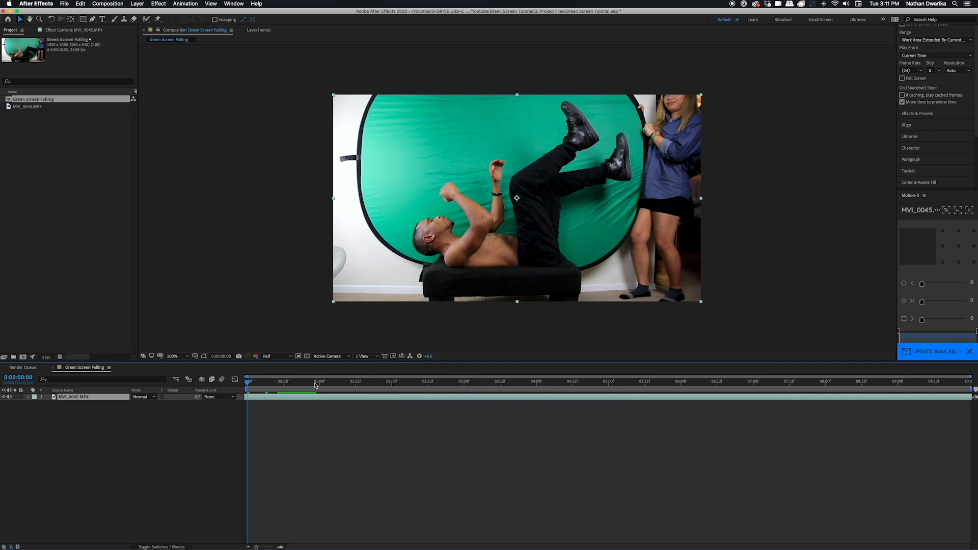
pyautogui.moveTo(256, 387); pyautogui.dragTo(98, 391)
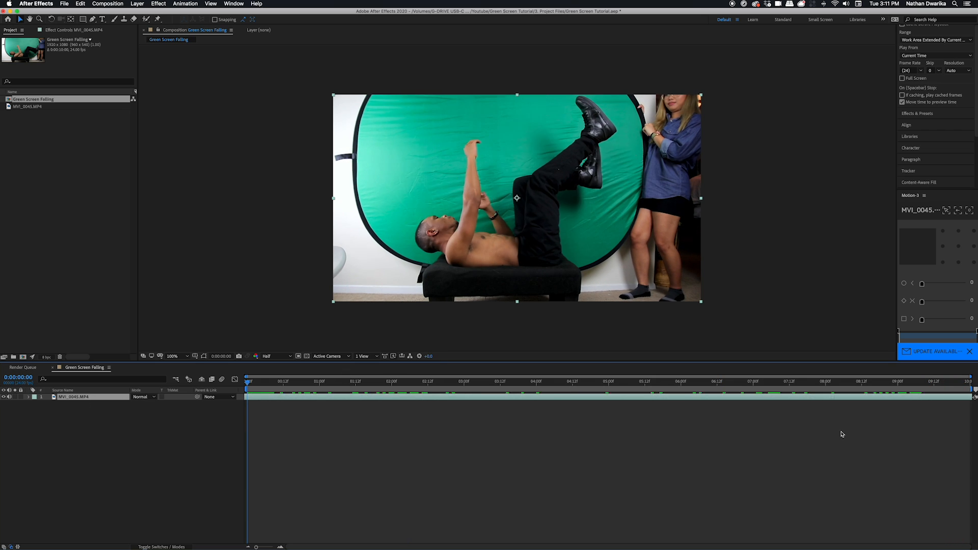
pyautogui.moveTo(232, 406); pyautogui.dragTo(116, 404)
# Apply the Keylight (1.2) keying effect to the MVI_0045.MP4 layer
pyautogui.rightClick(116, 404)
pyautogui.moveTo(157, 449)
pyautogui.moveTo(247, 451)
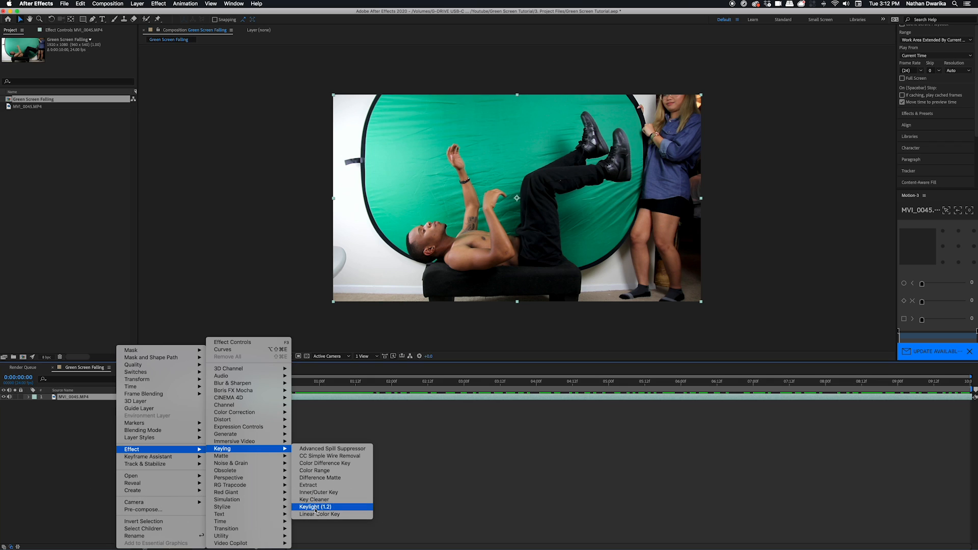
pyautogui.click(316, 508)
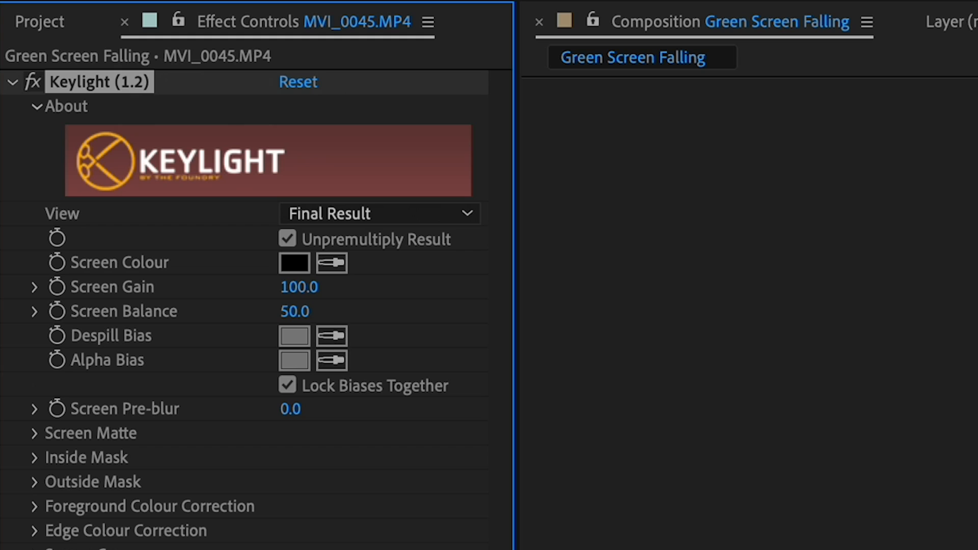
# Sample the green backdrop as Keylight's Screen Colour and inspect the result enlarged over the transparency grid
pyautogui.click(334, 262)
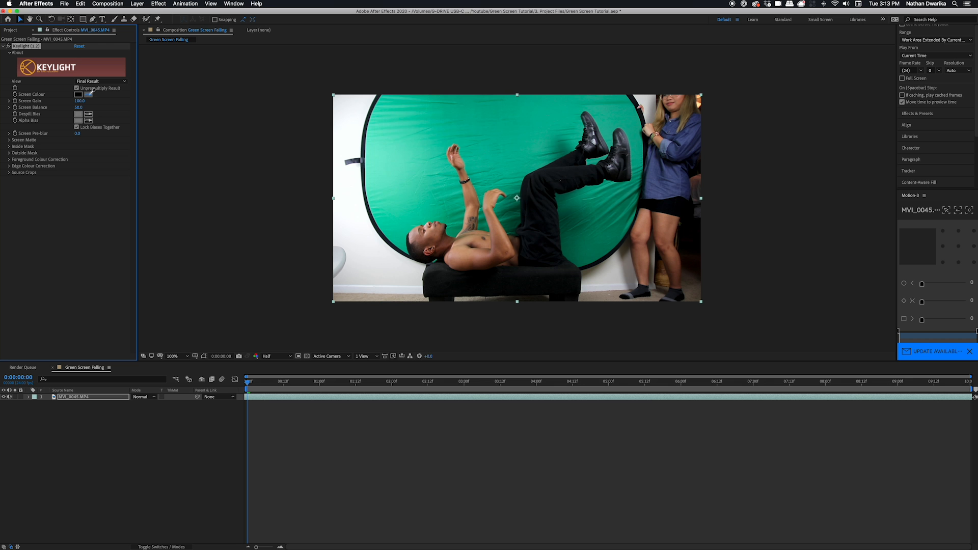
pyautogui.click(393, 122)
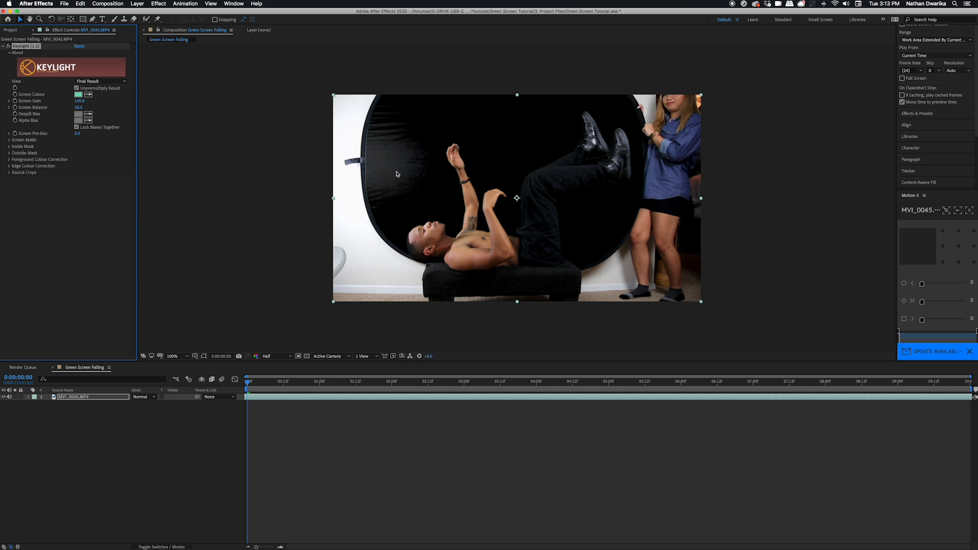
pyautogui.click(307, 356)
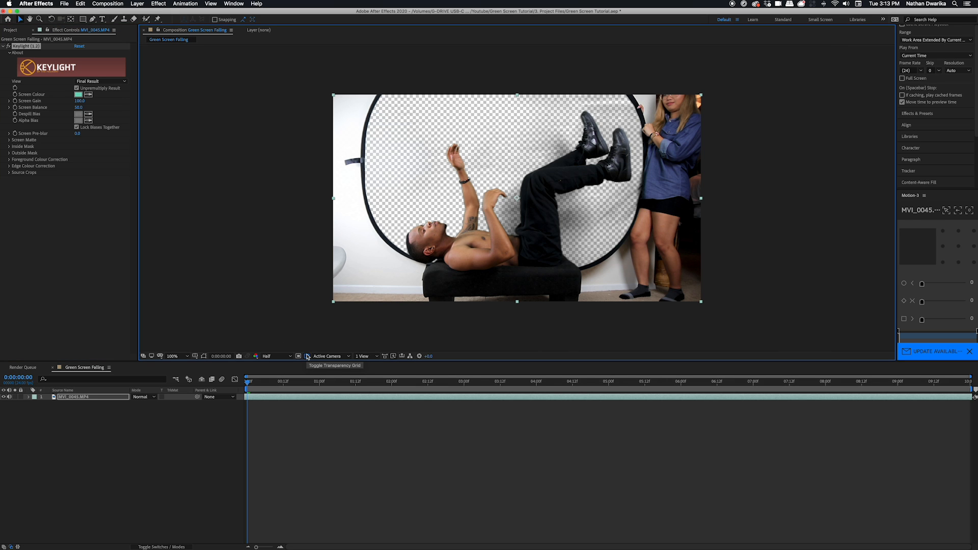
pyautogui.moveTo(305, 363); pyautogui.dragTo(294, 439)
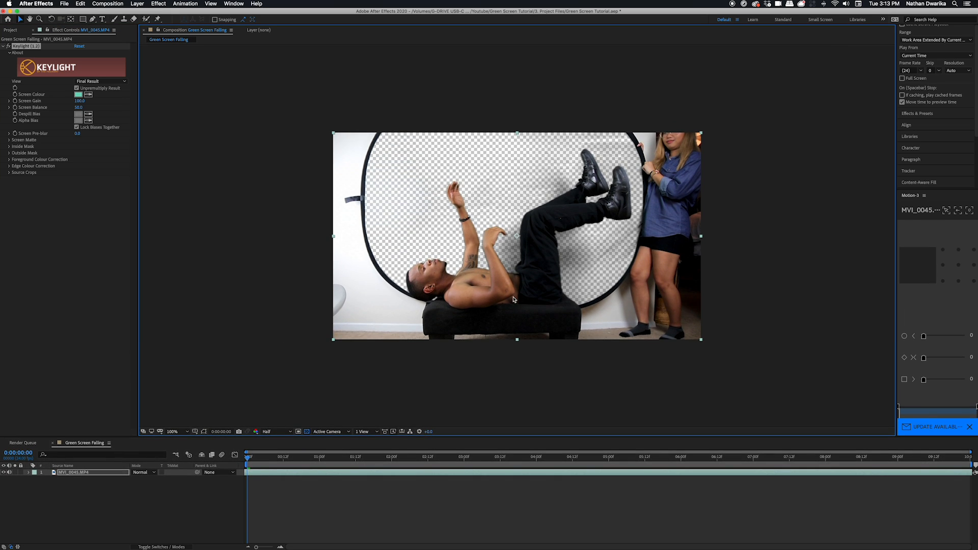
pyautogui.press('.')
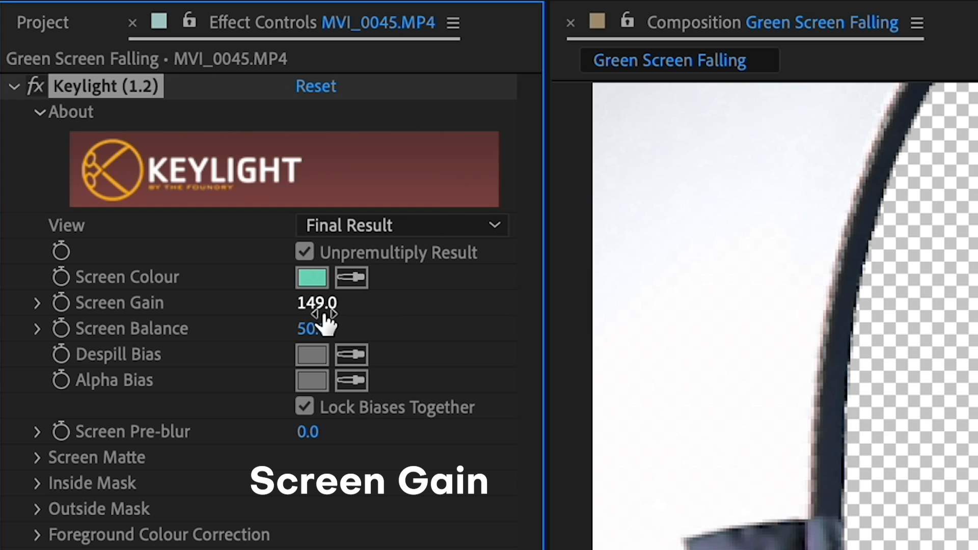
# Try different Keylight Screen Gain values and raise it to 149 to clear the shadows in the backdrop
pyautogui.moveTo(81, 101); pyautogui.dragTo(55, 106)
pyautogui.moveTo(220, 325); pyautogui.dragTo(272, 327)
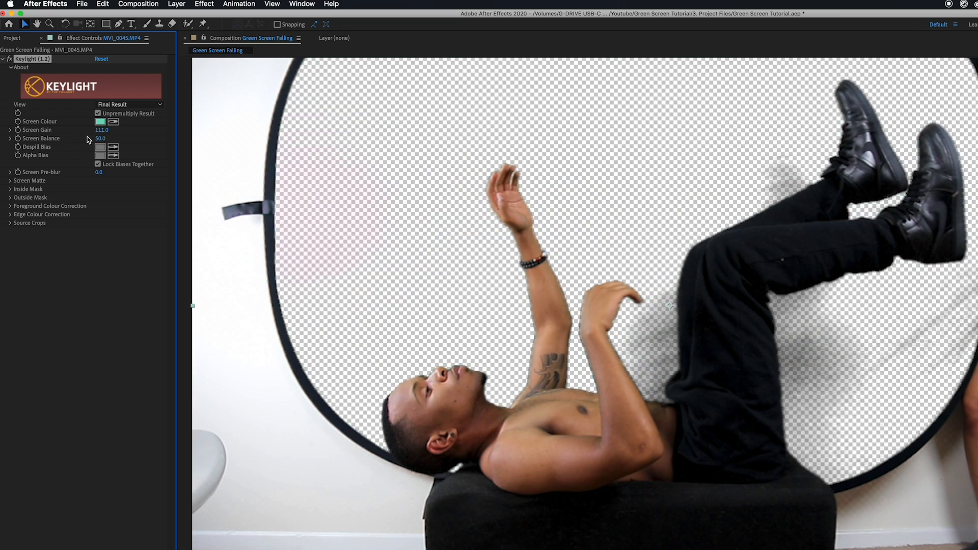
pyautogui.moveTo(105, 136); pyautogui.dragTo(106, 137)
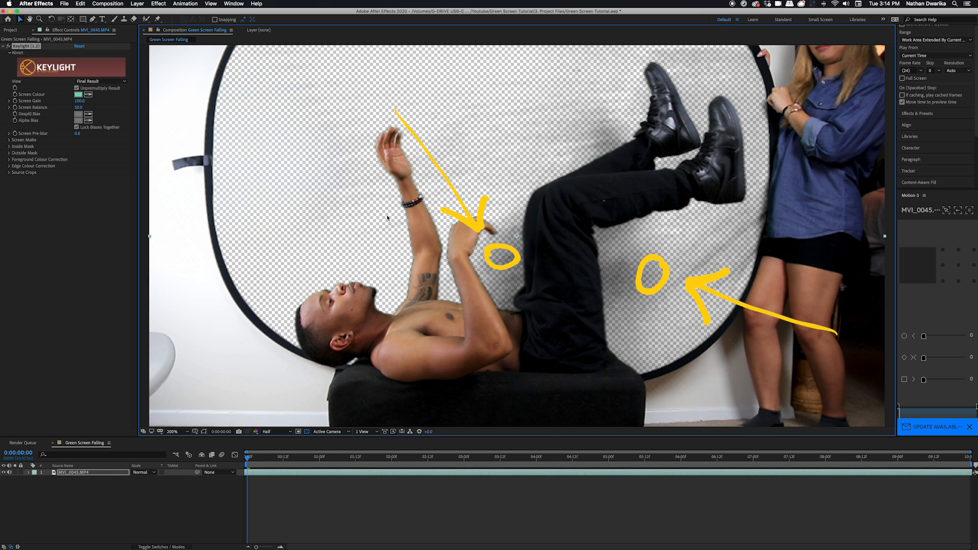
pyautogui.moveTo(79, 104); pyautogui.dragTo(101, 104)
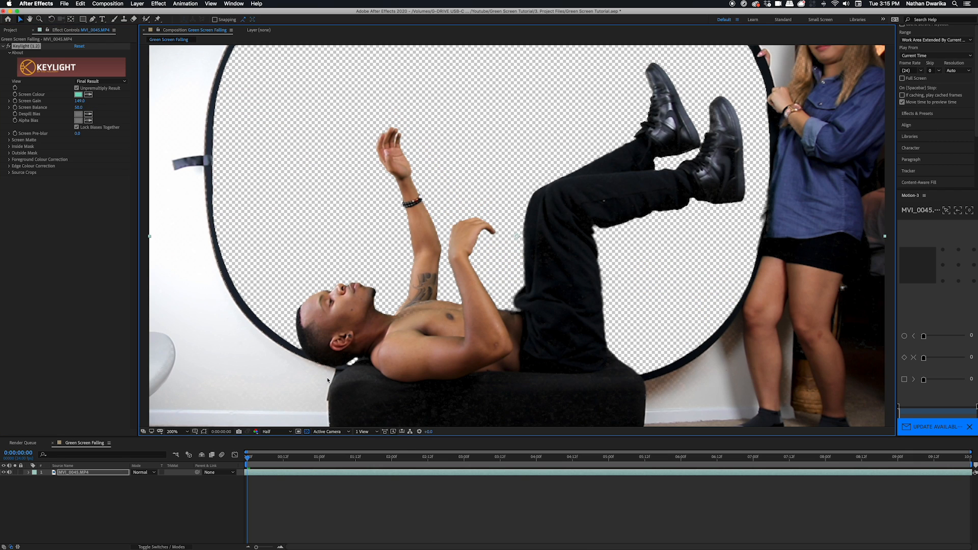
# Scrub through and play the keyed footage to check the edges during the man's movement
pyautogui.moveTo(249, 465); pyautogui.dragTo(581, 474)
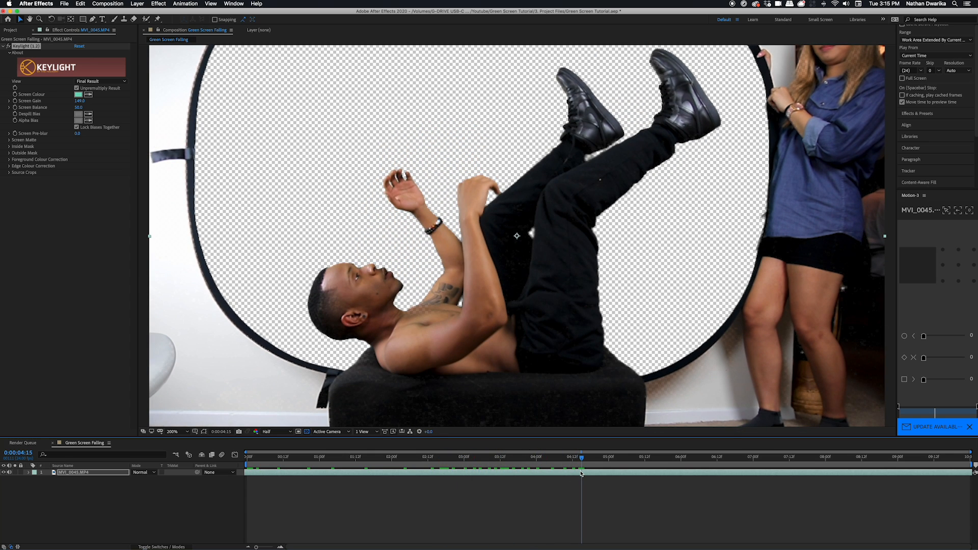
pyautogui.press('space')
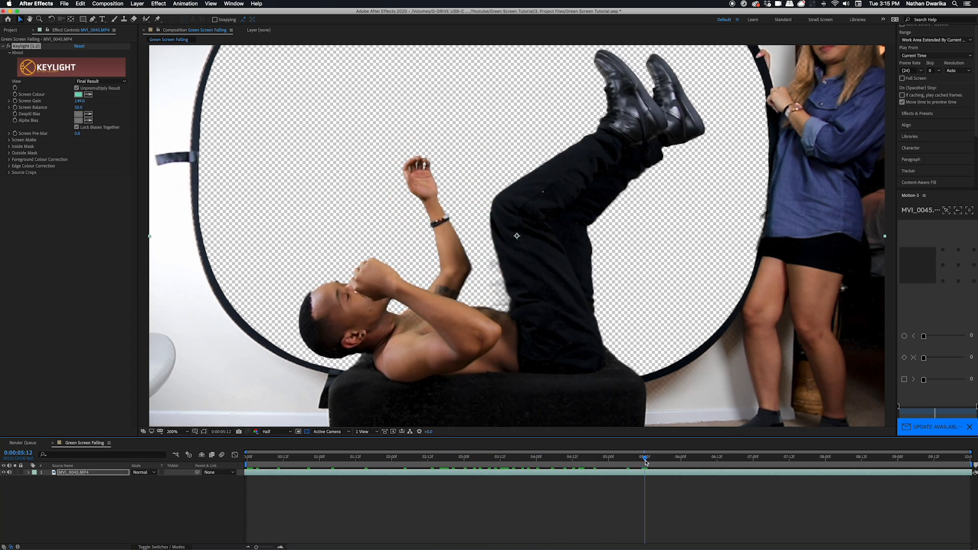
pyautogui.press('space')
# Hide the transparency grid and lower the Keylight Screen Gain to 92, checking other frames of the clip
pyautogui.click(307, 431)
pyautogui.moveTo(289, 458); pyautogui.dragTo(275, 462)
pyautogui.moveTo(80, 102); pyautogui.dragTo(45, 106)
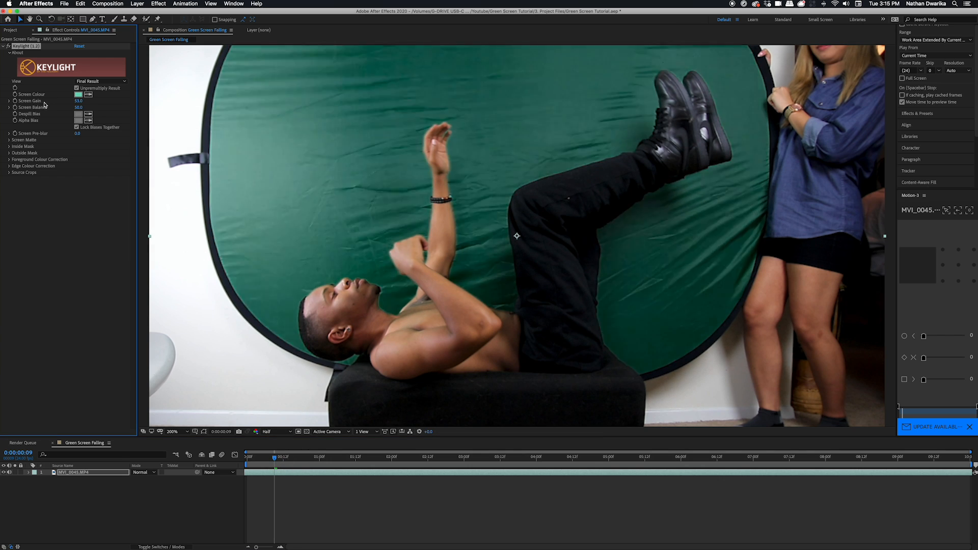
pyautogui.moveTo(44, 105); pyautogui.dragTo(78, 101)
pyautogui.moveTo(253, 459); pyautogui.dragTo(611, 460)
pyautogui.click(307, 431)
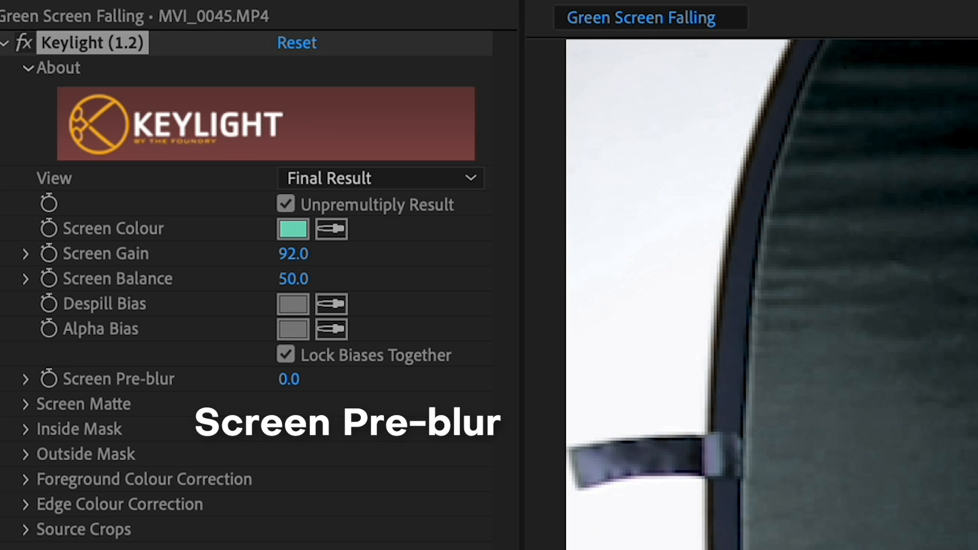
# Raise the Keylight Screen Pre-blur to 13.6 and check the softened edges on another frame
pyautogui.moveTo(286, 378); pyautogui.dragTo(846, 432)
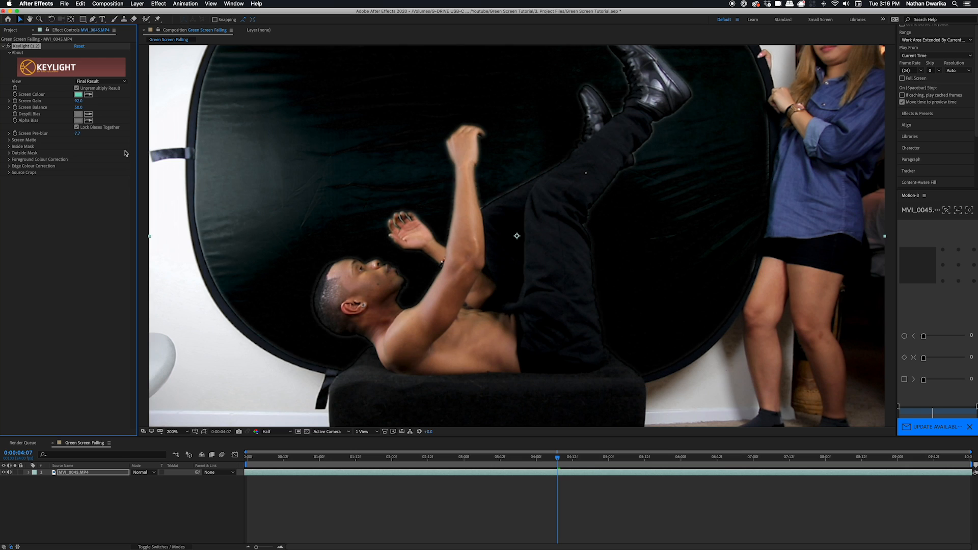
pyautogui.moveTo(126, 153)
pyautogui.mouseDown()
pyautogui.moveTo(60, 147)
pyautogui.moveTo(120, 140)
pyautogui.mouseUp()
pyautogui.moveTo(369, 457); pyautogui.dragTo(304, 457)
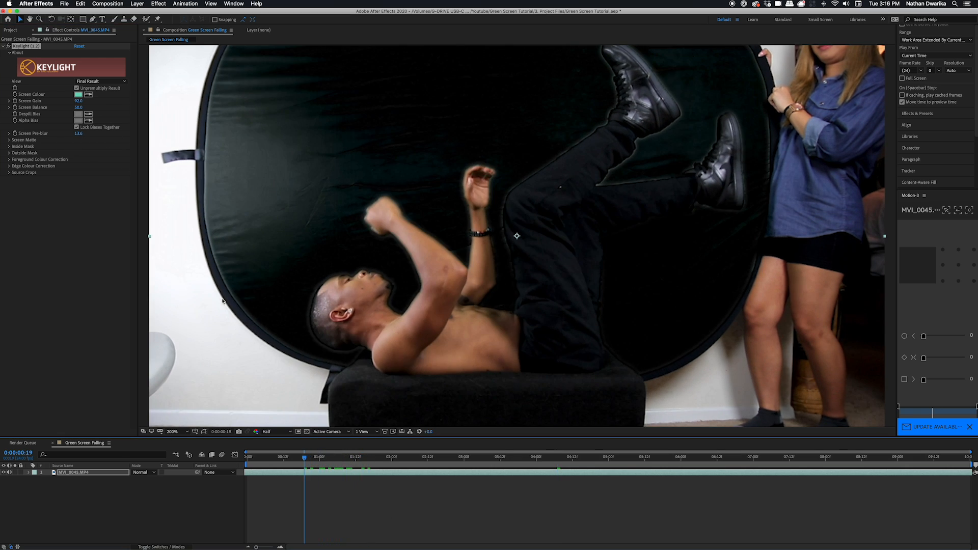
# Set the Keylight Screen Gain to 122 and check the key at 0:00:02:14
pyautogui.moveTo(80, 102); pyautogui.dragTo(95, 103)
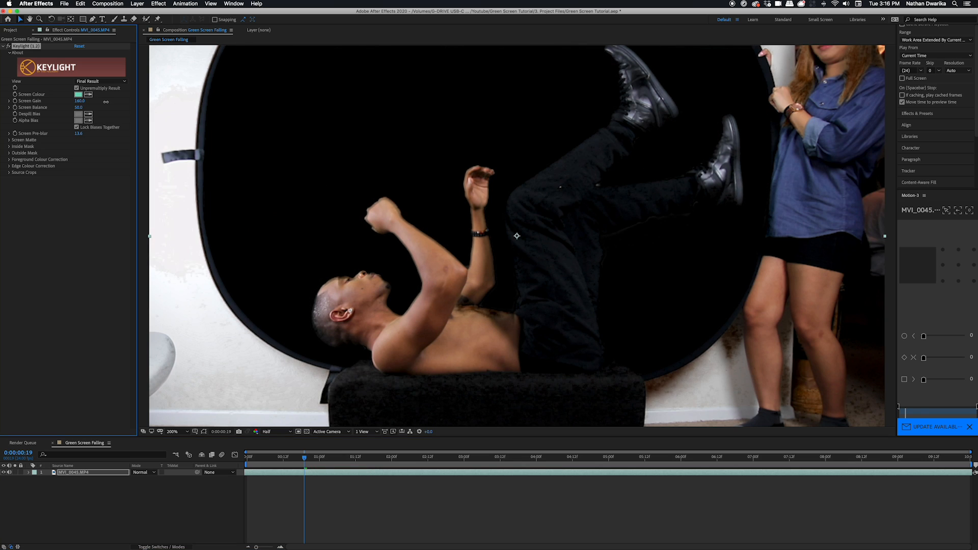
pyautogui.moveTo(304, 458); pyautogui.dragTo(433, 465)
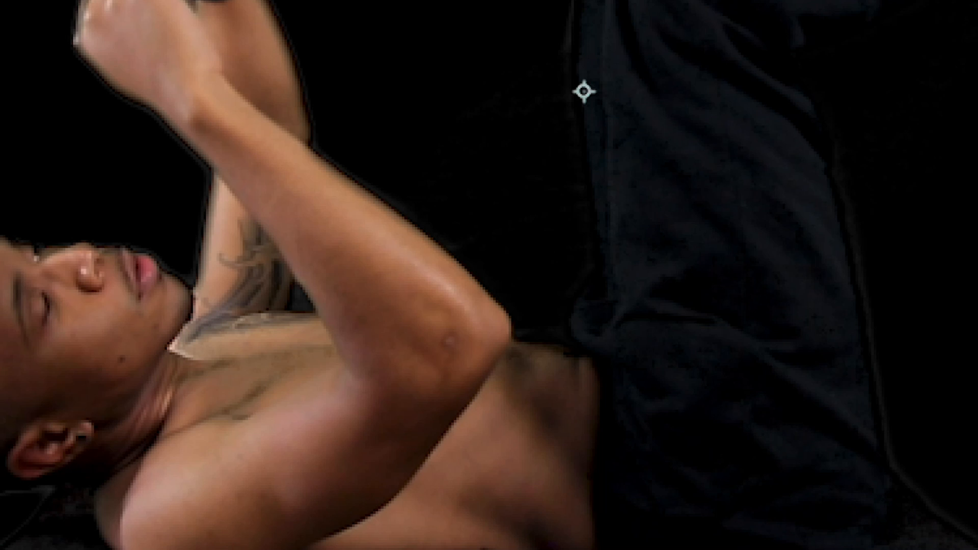
pyautogui.moveTo(140, 109); pyautogui.dragTo(236, 305)
pyautogui.moveTo(190, 285)
pyautogui.mouseDown()
pyautogui.moveTo(208, 291)
pyautogui.moveTo(262, 251)
pyautogui.mouseUp()
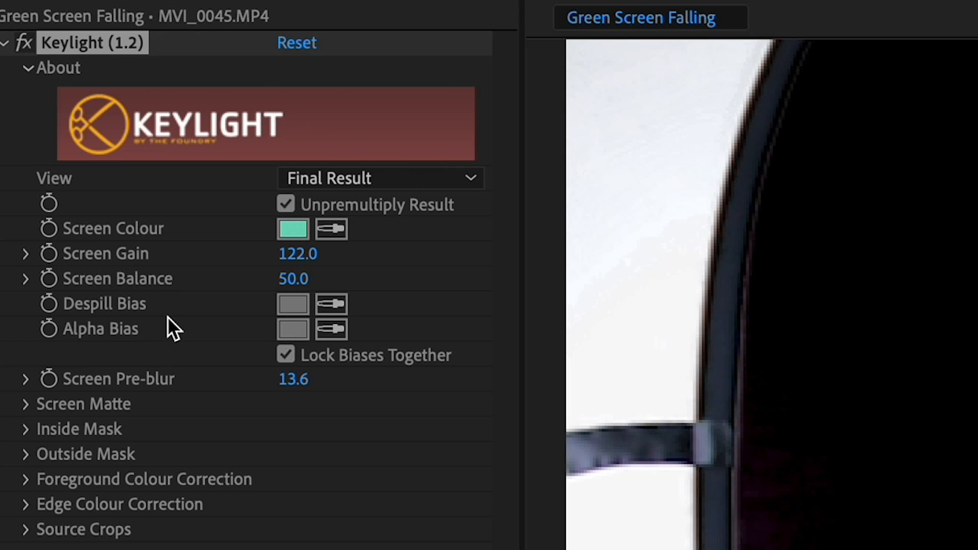
# Try lower Keylight Screen Balance values and compare the keyed result on the current frame
pyautogui.click(293, 279)
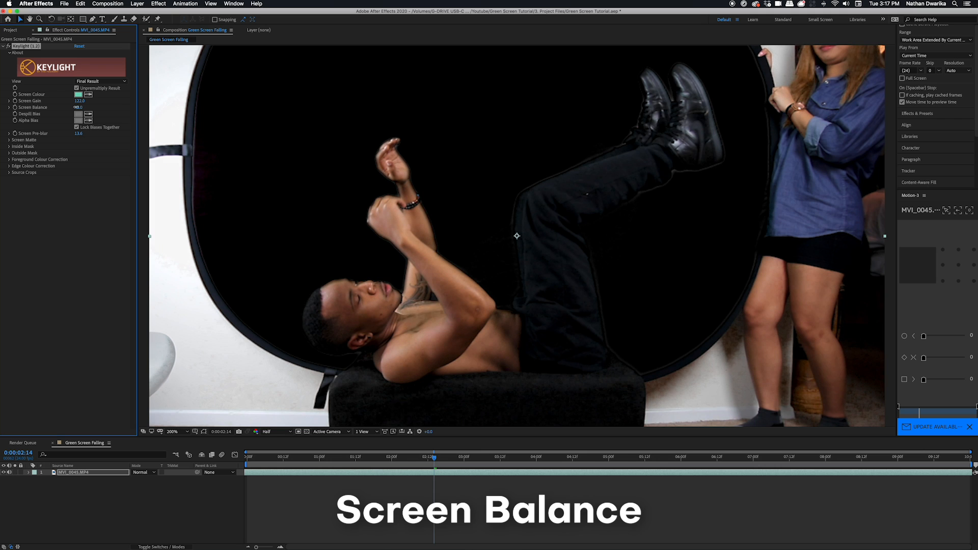
pyautogui.write('42')
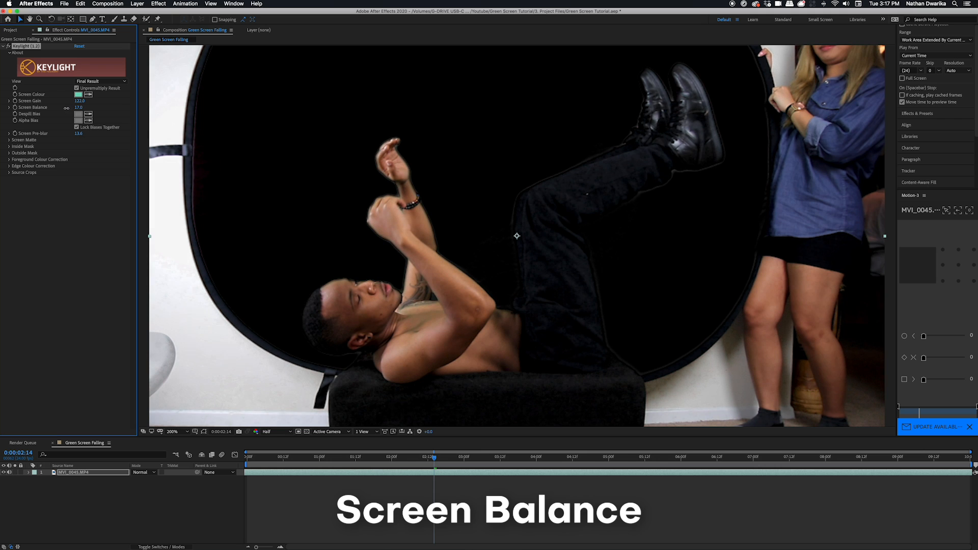
pyautogui.press('Return')
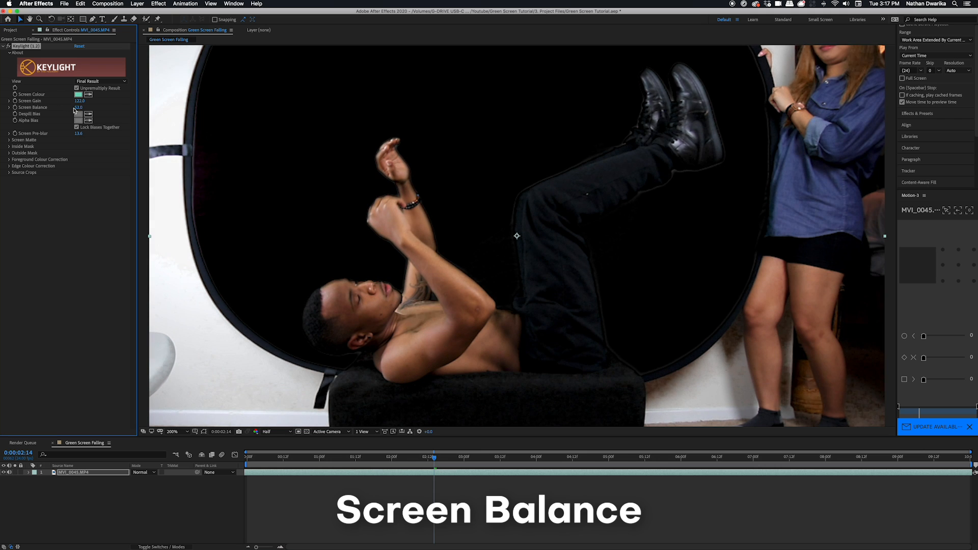
pyautogui.moveTo(76, 108)
pyautogui.mouseDown()
pyautogui.moveTo(63, 114)
pyautogui.moveTo(75, 114)
pyautogui.mouseUp()
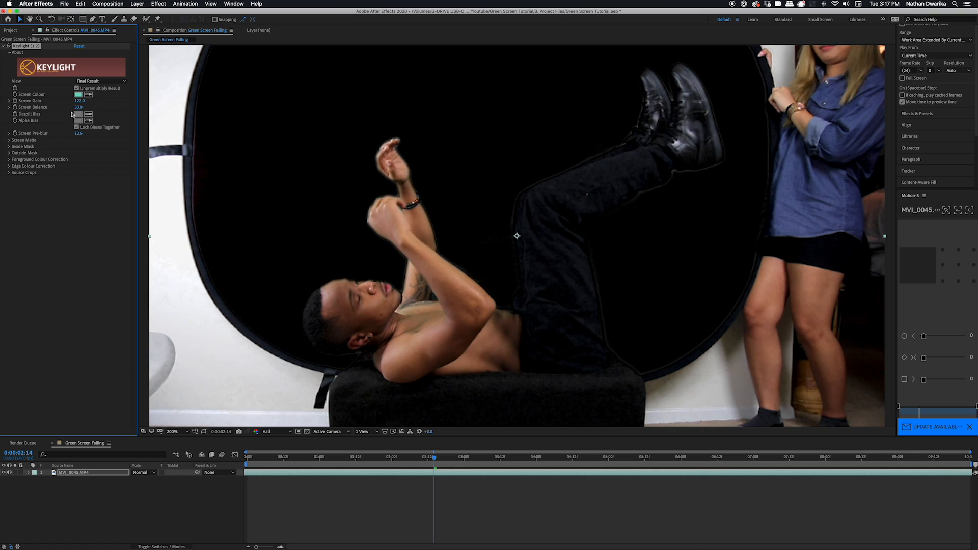
# Switch the Keylight view through Inside Mask to Screen Matte to show the black-and-white matte
pyautogui.click(92, 81)
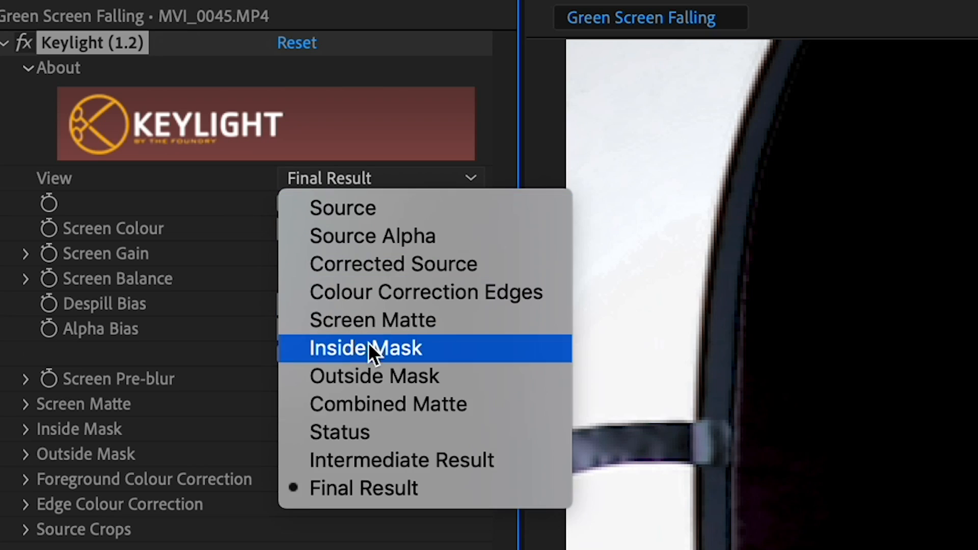
pyautogui.click(368, 347)
pyautogui.click(377, 179)
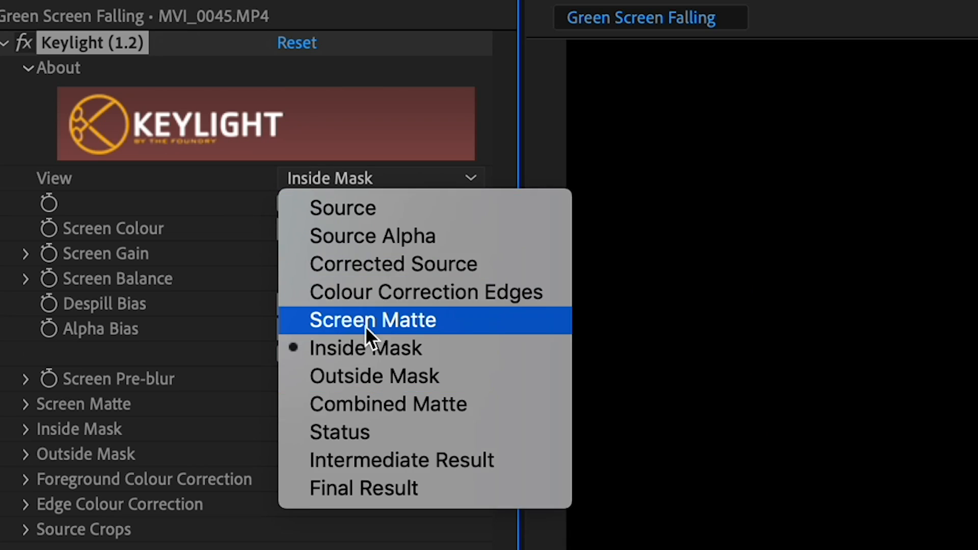
pyautogui.click(366, 322)
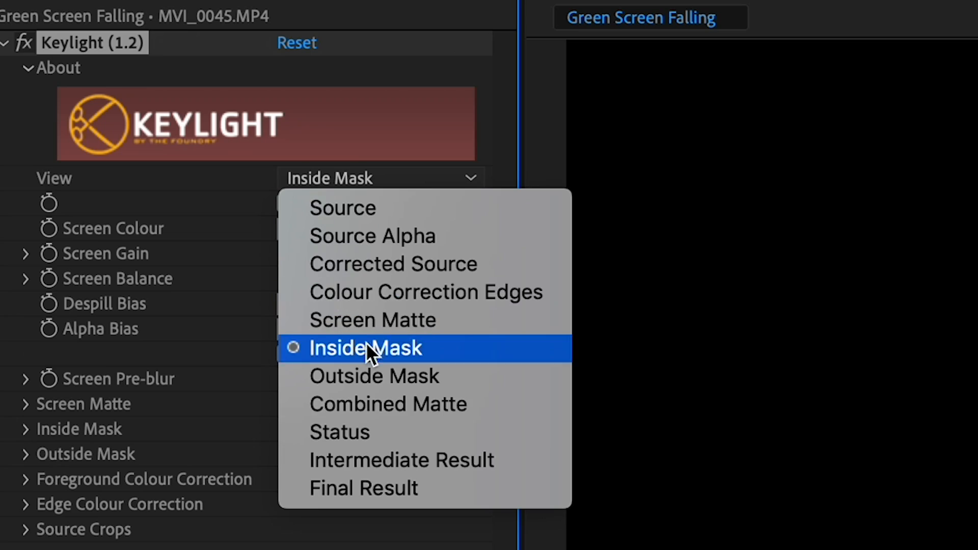
pyautogui.click(99, 121)
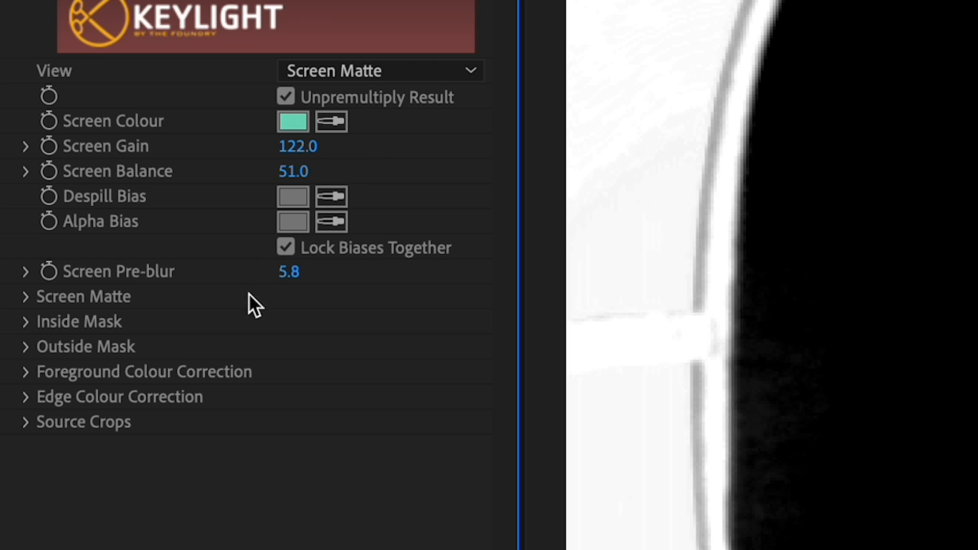
# In the Keylight Screen Matte settings, set Clip Black to 59, Clip White to 60 and Clip Rollback to 1.5
pyautogui.click(8, 140)
pyautogui.moveTo(88, 147); pyautogui.dragTo(90, 148)
pyautogui.moveTo(339, 329); pyautogui.dragTo(361, 329)
pyautogui.moveTo(298, 347); pyautogui.dragTo(257, 355)
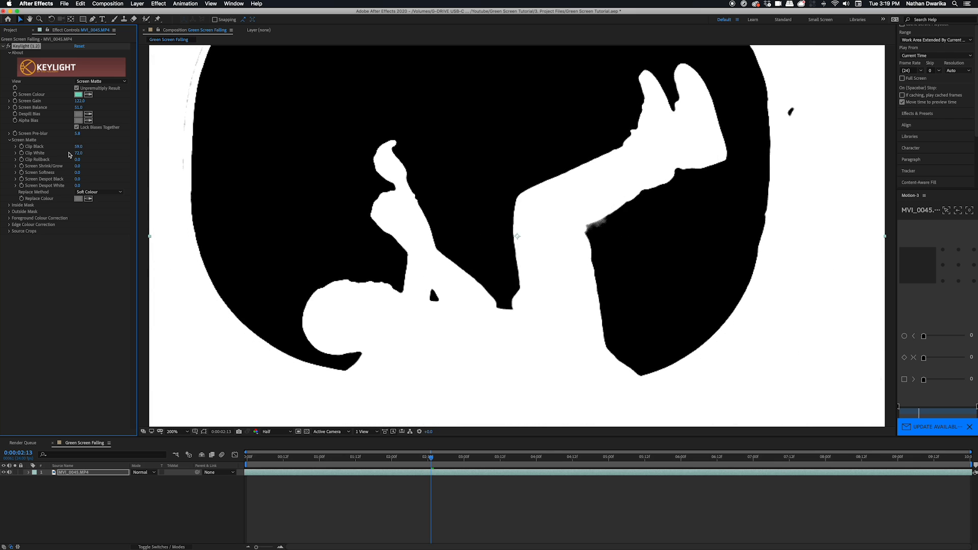
pyautogui.moveTo(69, 154)
pyautogui.mouseDown()
pyautogui.moveTo(94, 161)
pyautogui.moveTo(76, 163)
pyautogui.mouseUp()
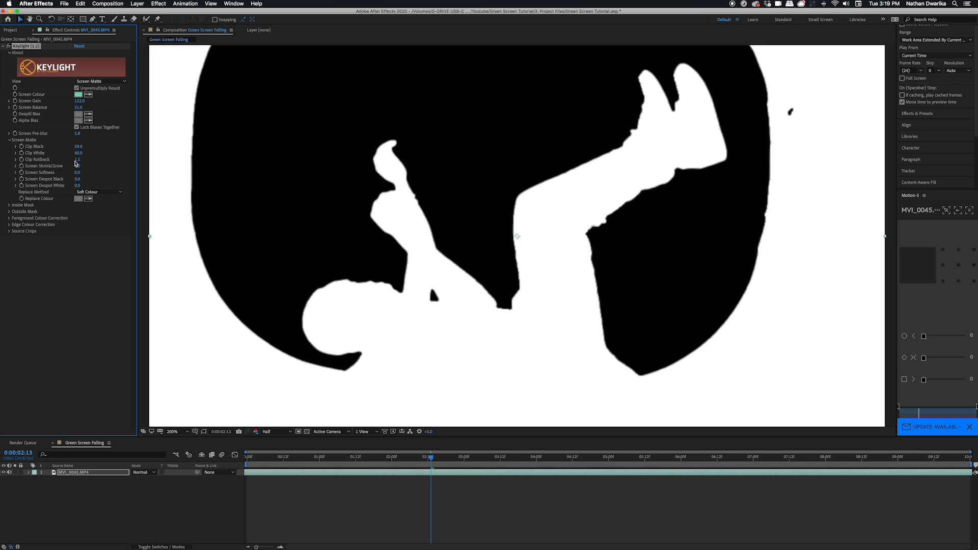
# Return the Keylight view to Final Result and show the transparency grid behind the man
pyautogui.click(97, 81)
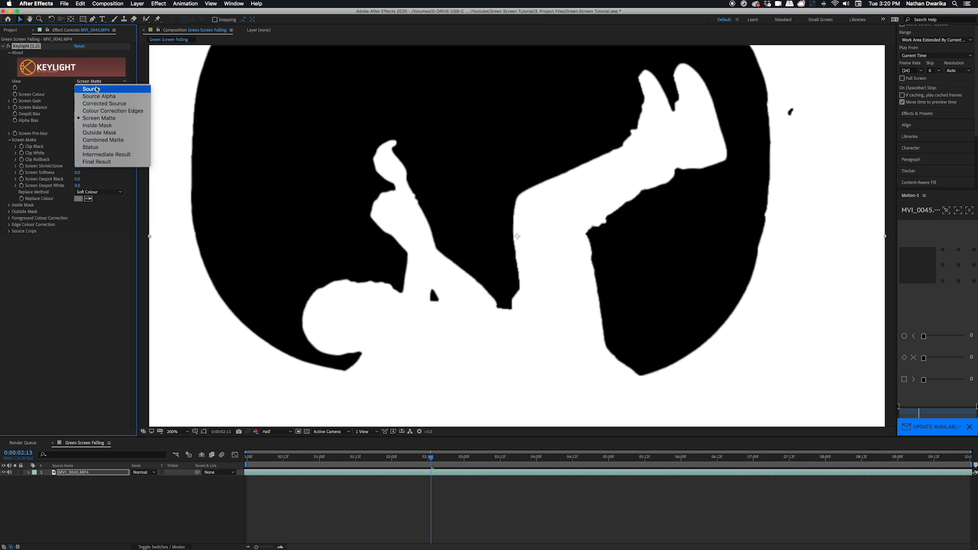
pyautogui.click(117, 163)
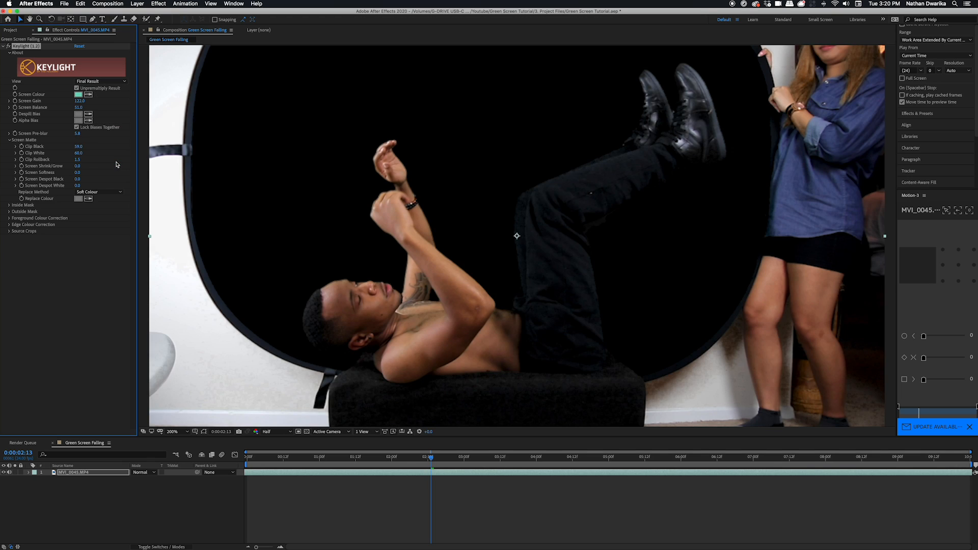
pyautogui.click(307, 431)
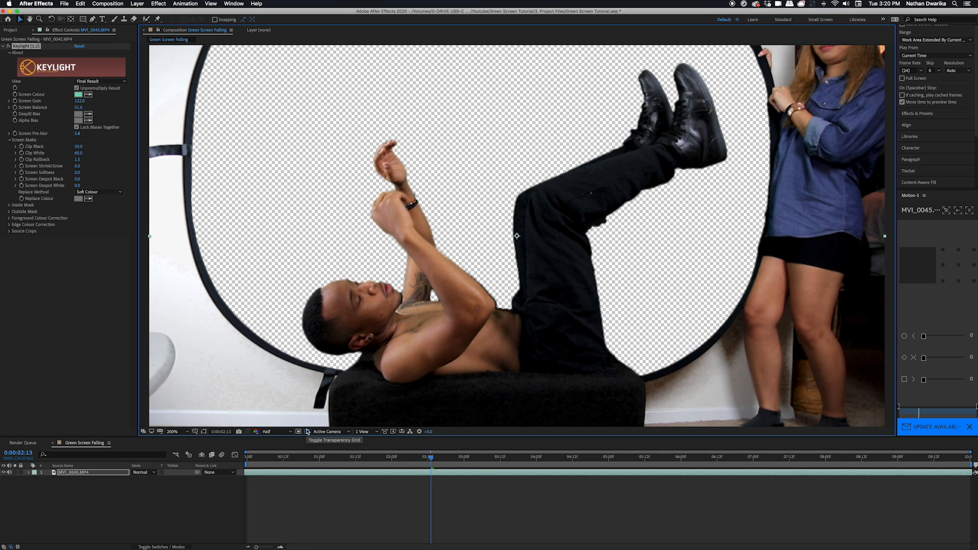
# Set the Screen Matte Clip Rollback to 1.9 while checking other frames of the clip
pyautogui.moveTo(407, 457); pyautogui.dragTo(383, 460)
pyautogui.moveTo(76, 160); pyautogui.dragTo(96, 155)
pyautogui.moveTo(382, 460); pyautogui.dragTo(422, 465)
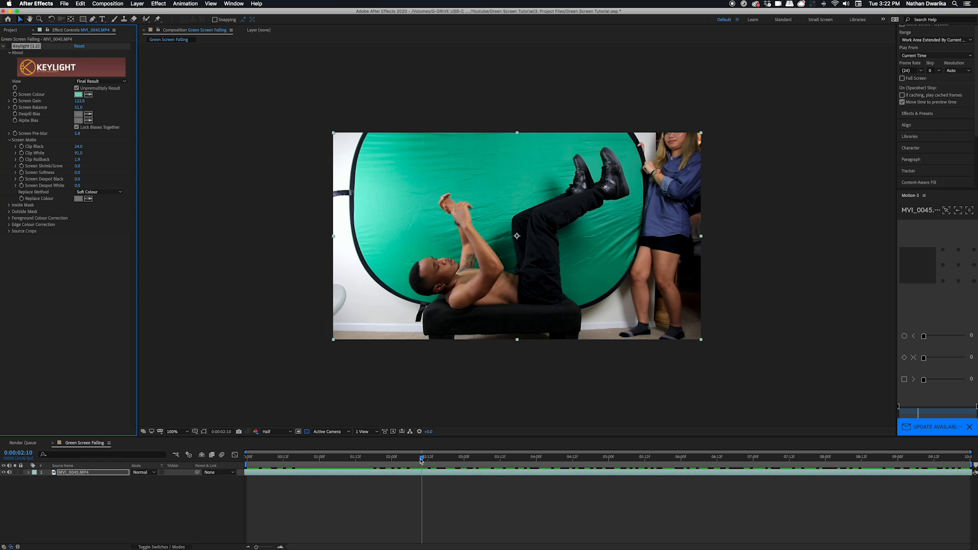
# Scrub through the clip to compare the original and keyed footage during the man's movement
pyautogui.click(559, 471)
pyautogui.moveTo(559, 471); pyautogui.dragTo(408, 463)
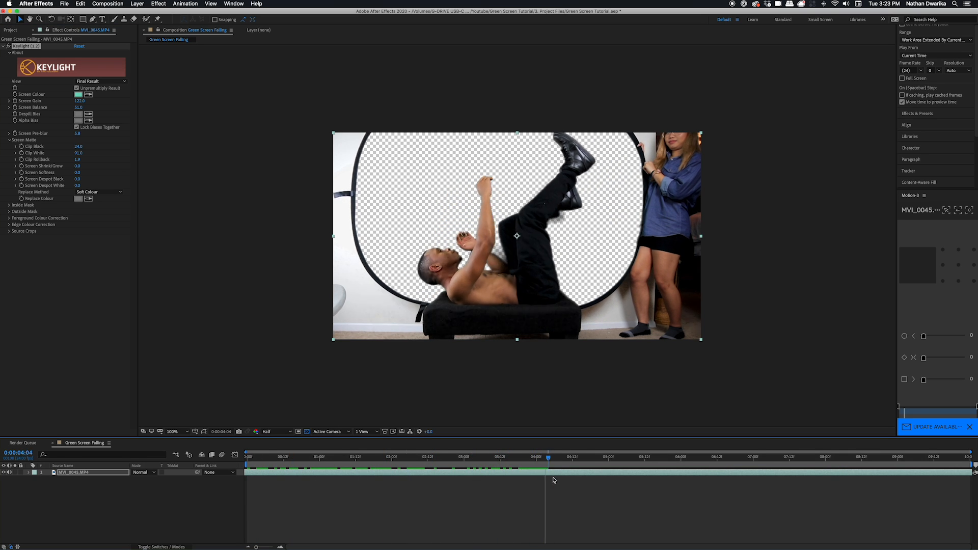
pyautogui.moveTo(431, 474); pyautogui.dragTo(247, 473)
pyautogui.click(174, 501)
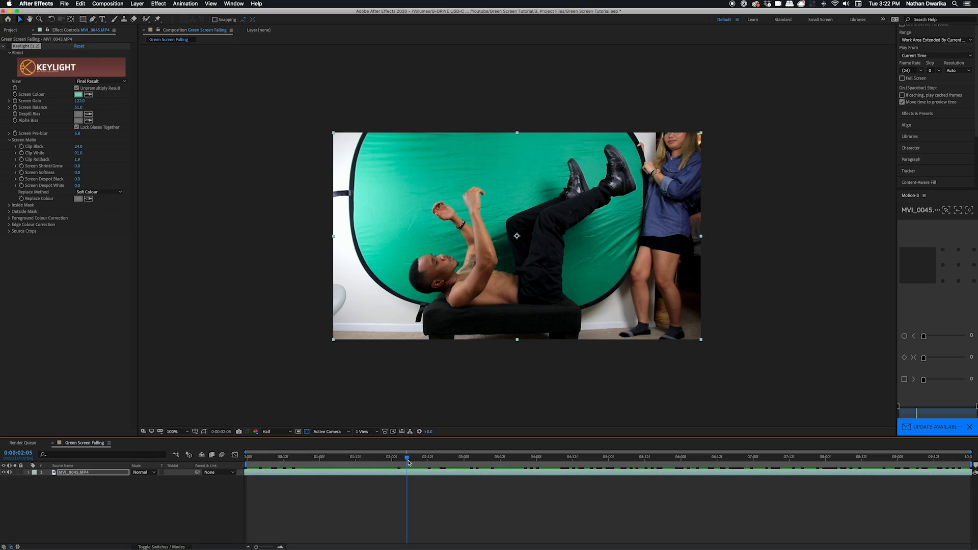
# Turn the Keylight effect back on and return to the first frame of the composition
pyautogui.click(8, 46)
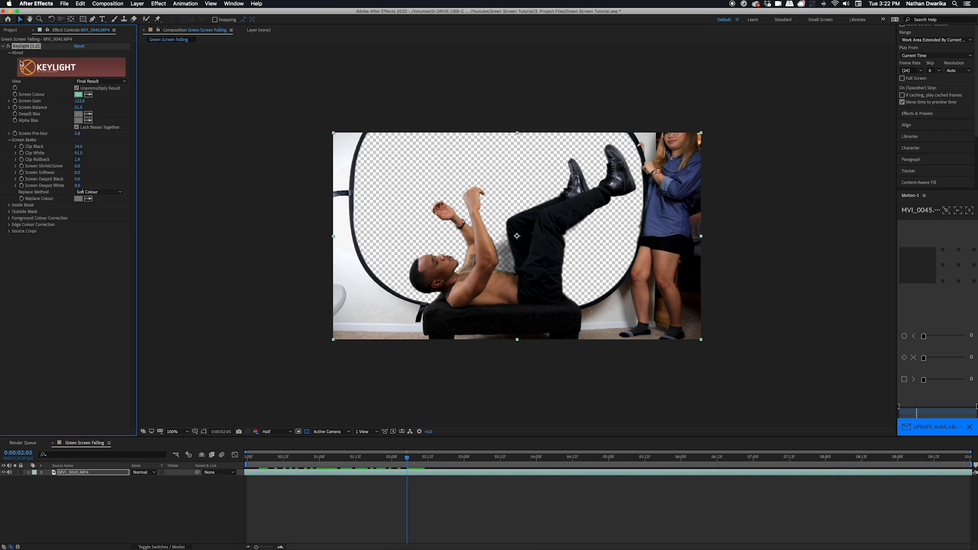
pyautogui.moveTo(407, 458); pyautogui.dragTo(246, 461)
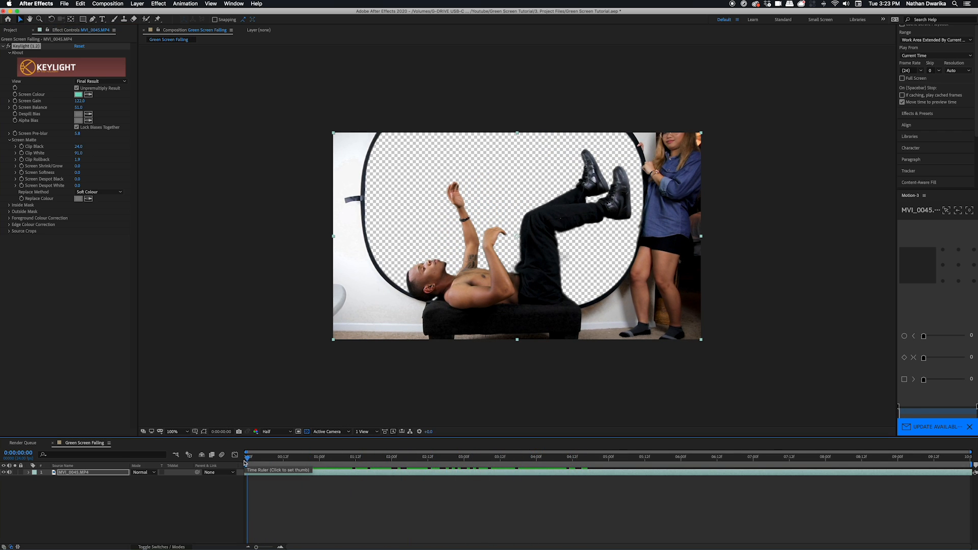
pyautogui.click(173, 500)
# Start a Pen tool mask on the MVI_0045.MP4 layer above the frame, tracing down the screen's inner rim towards the man's head
pyautogui.click(92, 21)
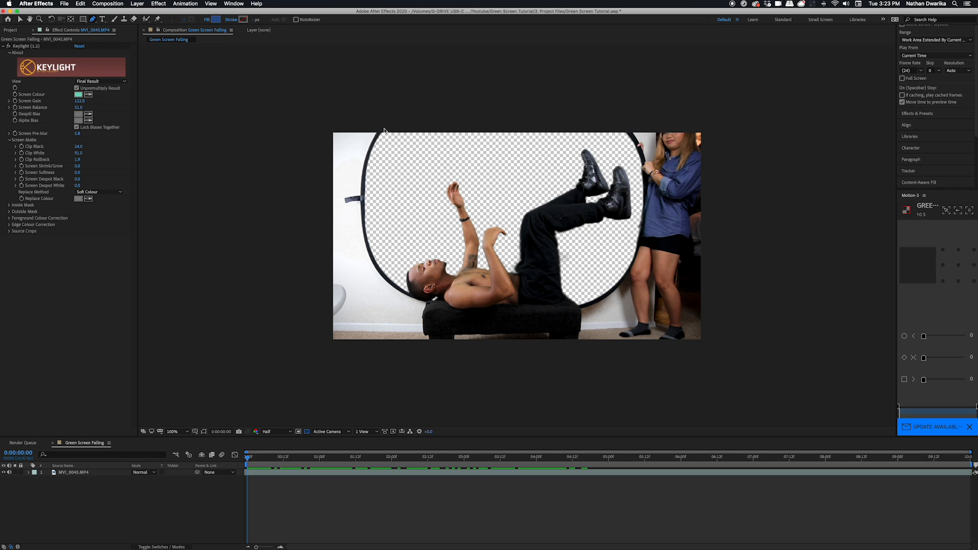
pyautogui.click(627, 132)
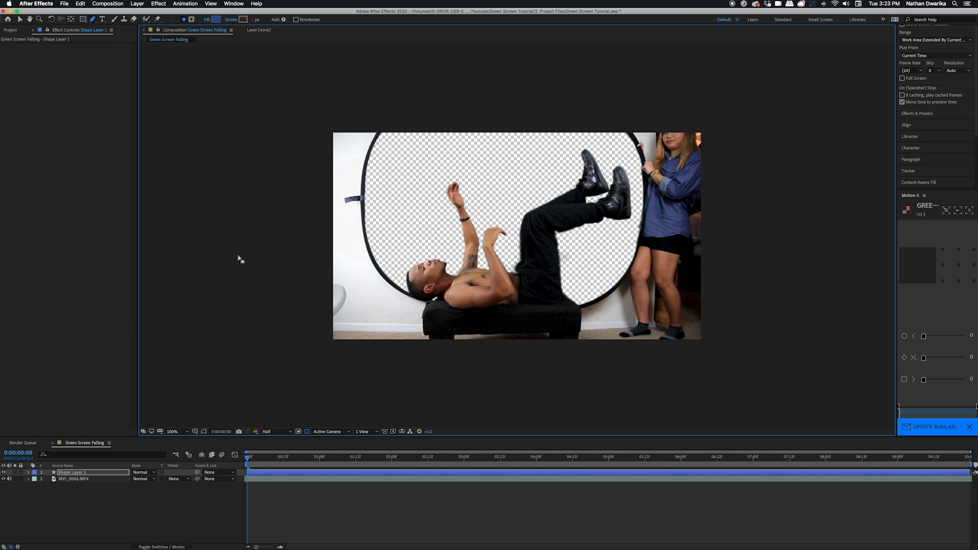
pyautogui.press('super+z')
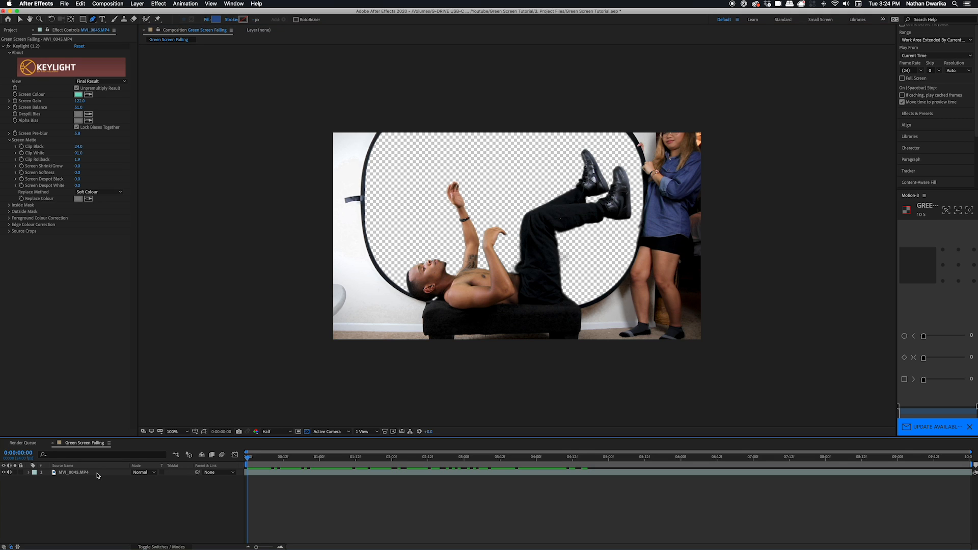
pyautogui.click(98, 473)
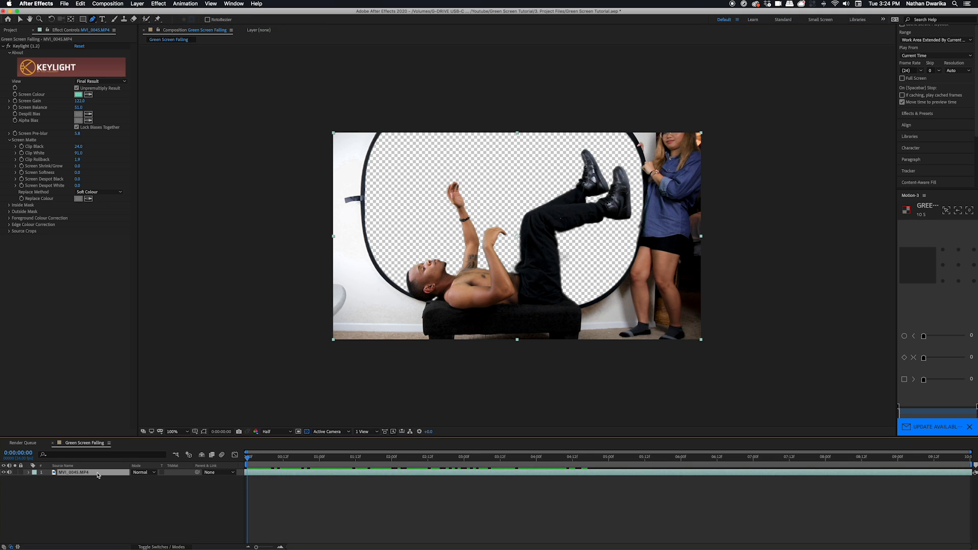
pyautogui.click(624, 127)
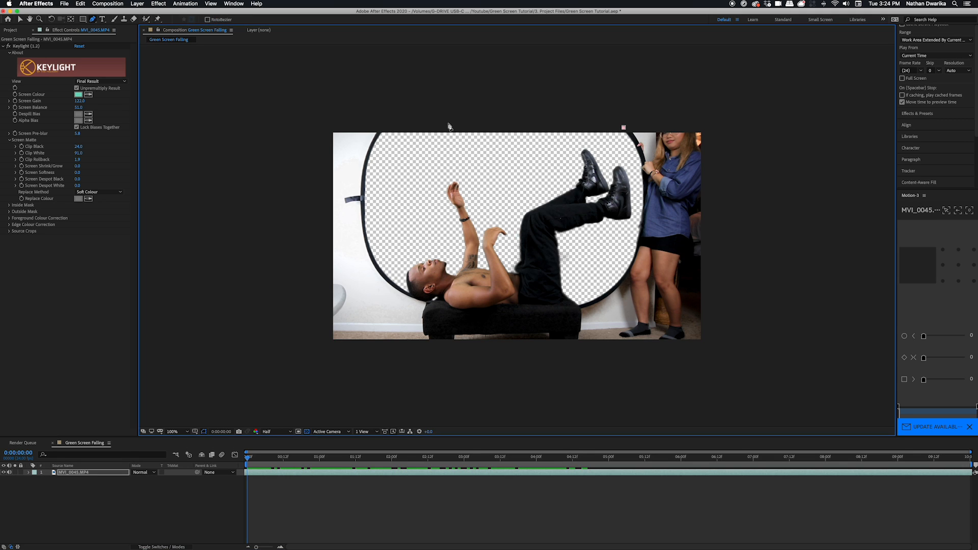
pyautogui.click(385, 128)
pyautogui.moveTo(366, 174)
pyautogui.mouseDown()
pyautogui.moveTo(366, 188)
pyautogui.moveTo(369, 174)
pyautogui.mouseUp()
pyautogui.moveTo(144, 126); pyautogui.dragTo(135, 126)
pyautogui.moveTo(215, 391); pyautogui.dragTo(312, 453)
pyautogui.click(288, 424)
# Reshape the mask curve below the man's head and continue it under his neck and shoulder
pyautogui.scroll(2, 293, 423)
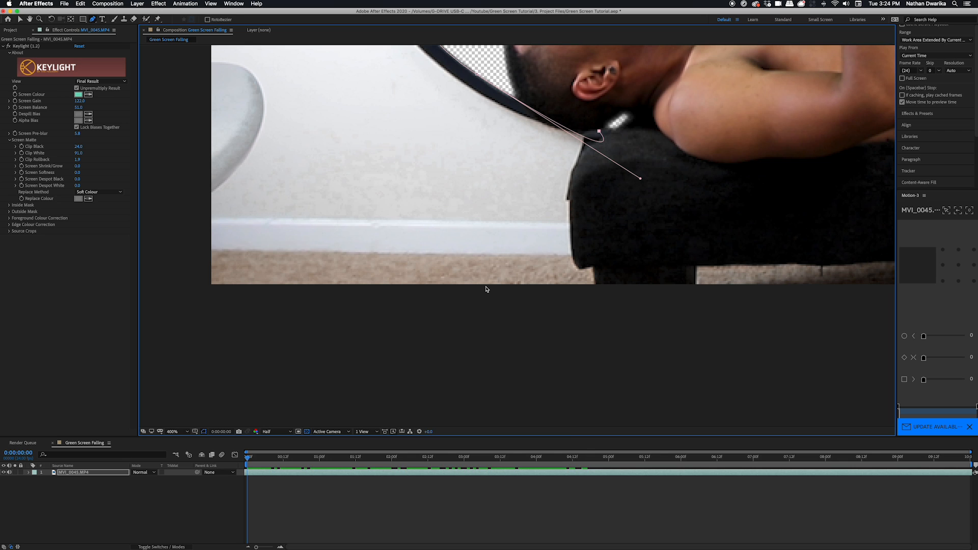
pyautogui.moveTo(533, 170); pyautogui.dragTo(386, 328)
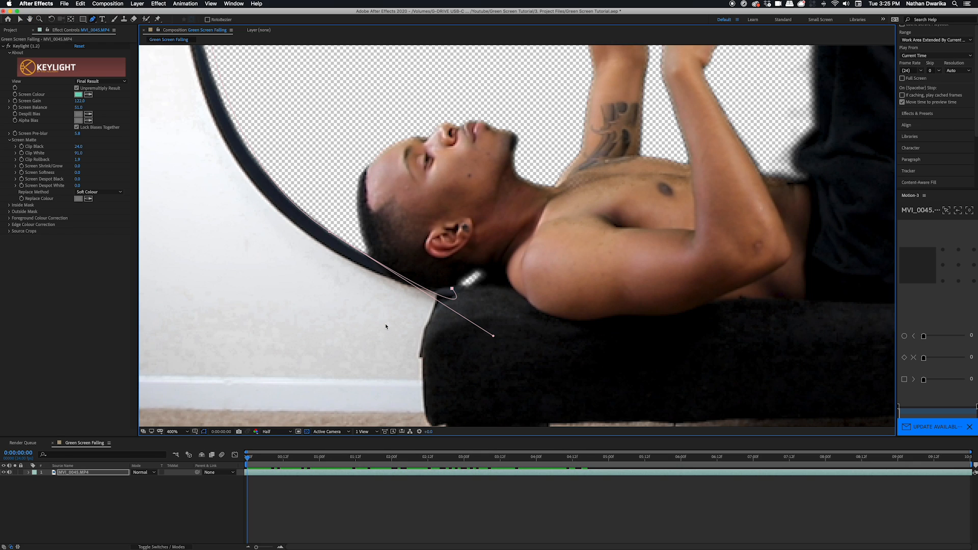
pyautogui.moveTo(493, 336); pyautogui.dragTo(383, 278)
pyautogui.click(464, 286)
pyautogui.moveTo(484, 274); pyautogui.dragTo(496, 278)
pyautogui.moveTo(517, 291); pyautogui.dragTo(541, 313)
pyautogui.moveTo(599, 320); pyautogui.dragTo(614, 319)
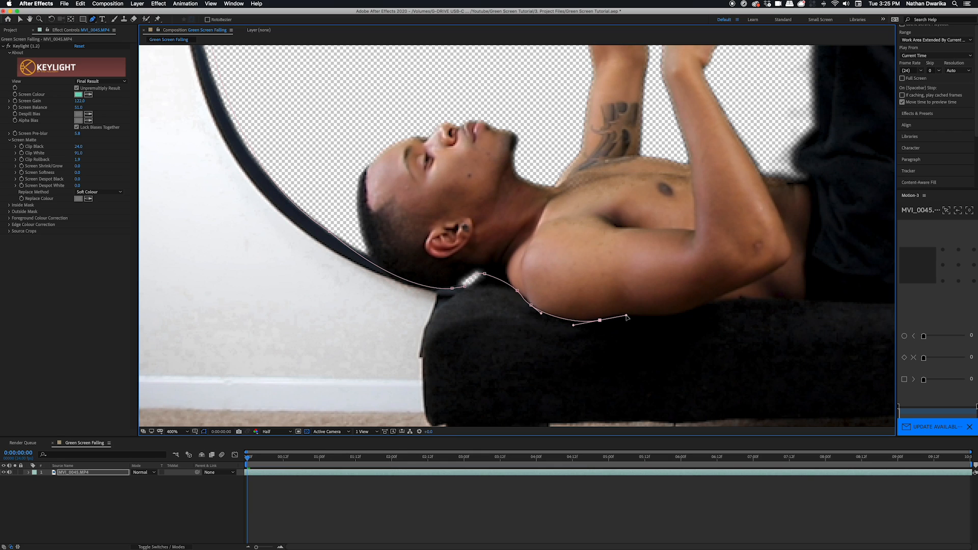
# Trace the mask along the man's back and hips where they meet the black bench, undoing the last misplaced point
pyautogui.click(636, 314)
pyautogui.click(676, 313)
pyautogui.click(706, 303)
pyautogui.click(739, 298)
pyautogui.moveTo(795, 298); pyautogui.dragTo(395, 304)
pyautogui.click(406, 302)
pyautogui.moveTo(523, 301); pyautogui.dragTo(552, 208)
pyautogui.press('super+z')
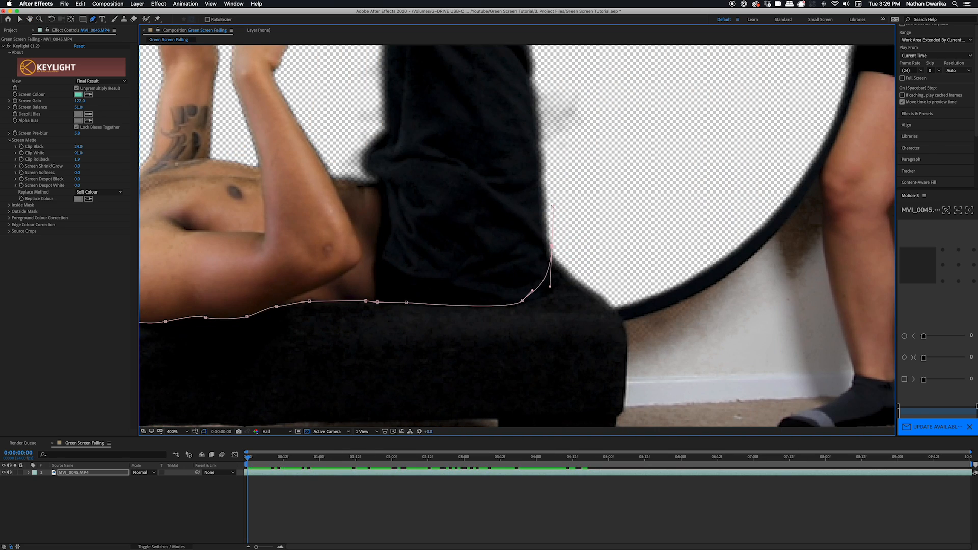
# Carry the mask up the screen's inner rim beyond the man's legs and close it at its first point
pyautogui.click(613, 308)
pyautogui.press('/')
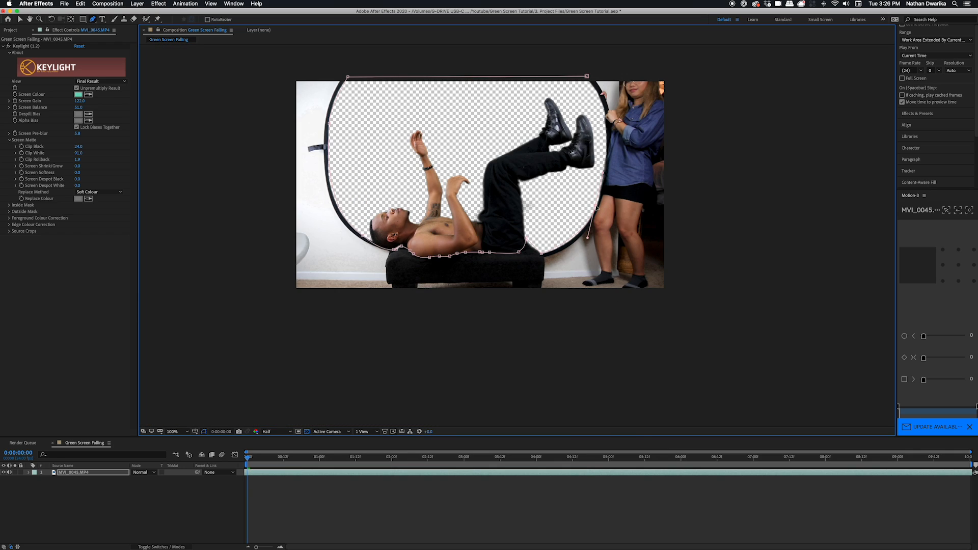
pyautogui.click(586, 77)
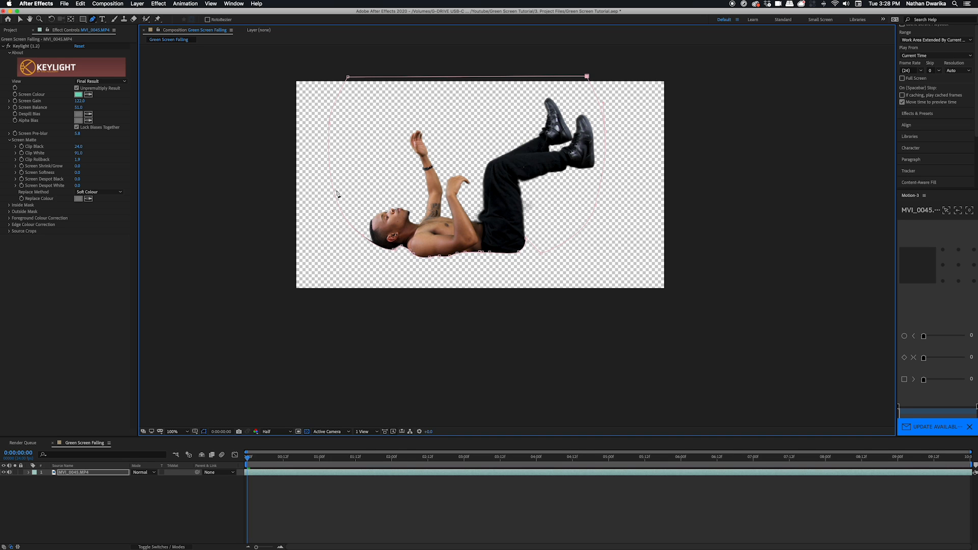
# Adjust the mask points behind the man's head to cut away the leftover black rim of the screen
pyautogui.moveTo(337, 192); pyautogui.dragTo(343, 213)
pyautogui.press('.')
pyautogui.press('.')
pyautogui.press(',')
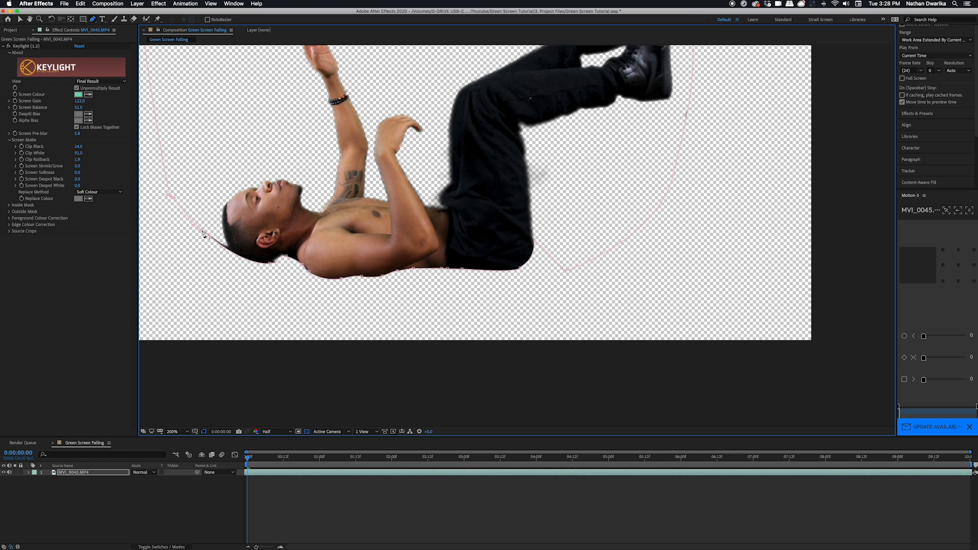
pyautogui.press('.')
pyautogui.hscroll(-10, 201, 240)
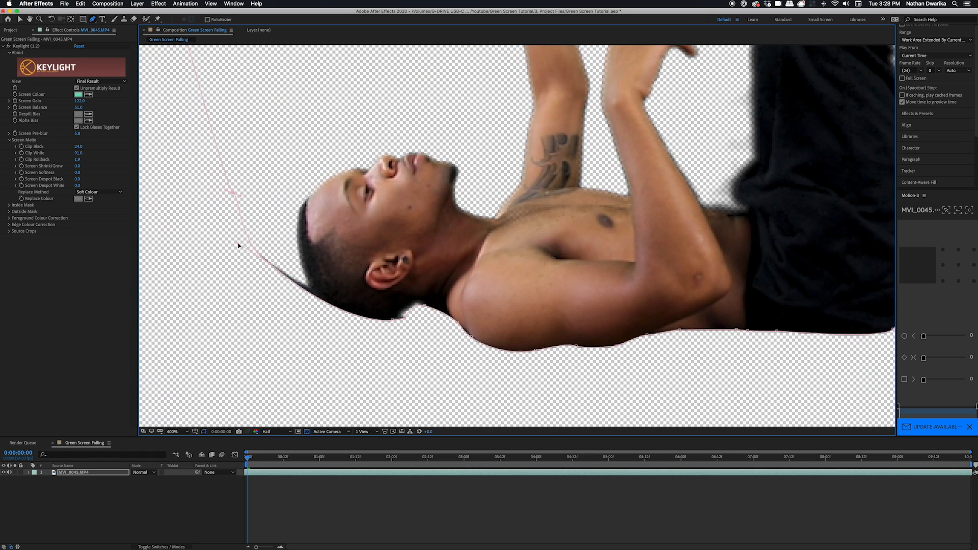
pyautogui.moveTo(286, 269); pyautogui.dragTo(292, 309)
pyautogui.click(174, 493)
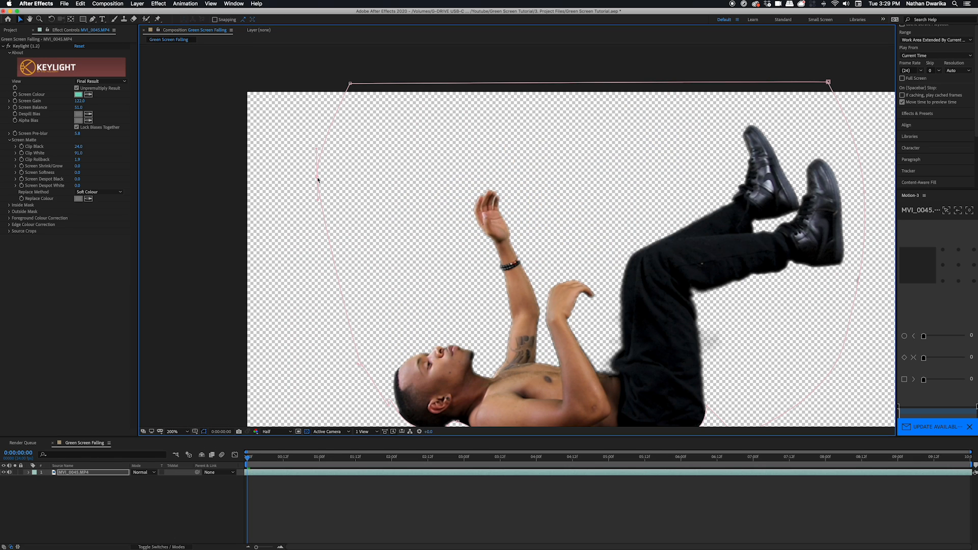
# Check the masked clip at 0:00:06:20, adjust the mask beside the man's head, and return to the first frame
pyautogui.press(',')
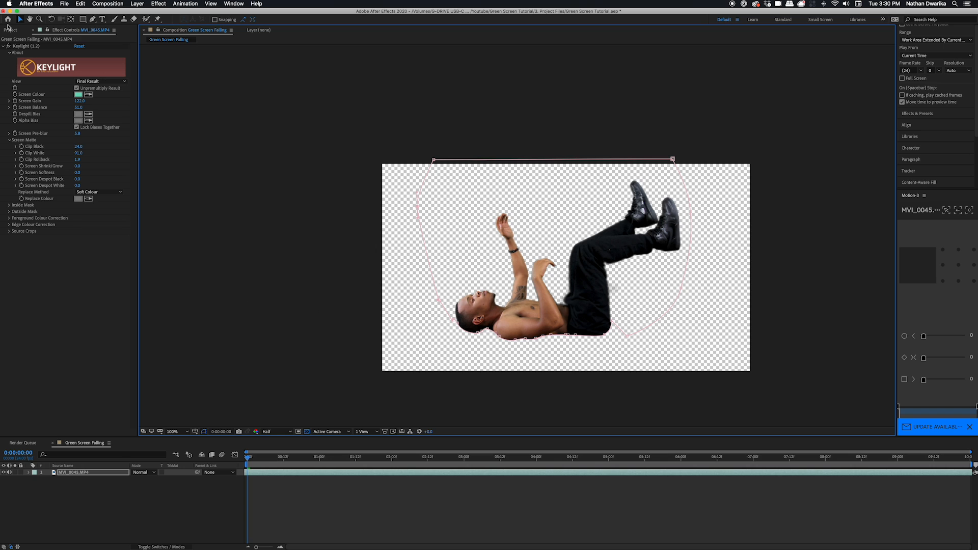
pyautogui.click(147, 506)
pyautogui.moveTo(248, 458); pyautogui.dragTo(740, 457)
pyautogui.click(456, 328)
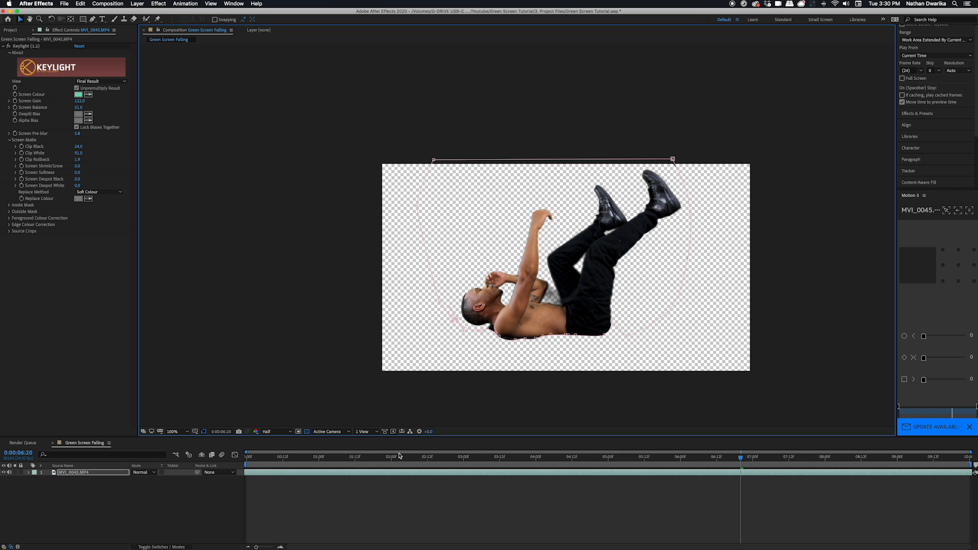
pyautogui.moveTo(396, 457); pyautogui.dragTo(176, 467)
pyautogui.click(148, 528)
pyautogui.moveTo(286, 463); pyautogui.dragTo(247, 461)
# Refine the mask points around the man's head and along his lower back, checking a frame around four seconds
pyautogui.press('.')
pyautogui.moveTo(377, 347); pyautogui.dragTo(392, 259)
pyautogui.moveTo(255, 461); pyautogui.dragTo(572, 466)
pyautogui.click(474, 334)
pyautogui.moveTo(474, 334); pyautogui.dragTo(483, 321)
pyautogui.moveTo(527, 356); pyautogui.dragTo(559, 350)
pyautogui.doubleClick(548, 353)
pyautogui.click(237, 504)
pyautogui.click(548, 350)
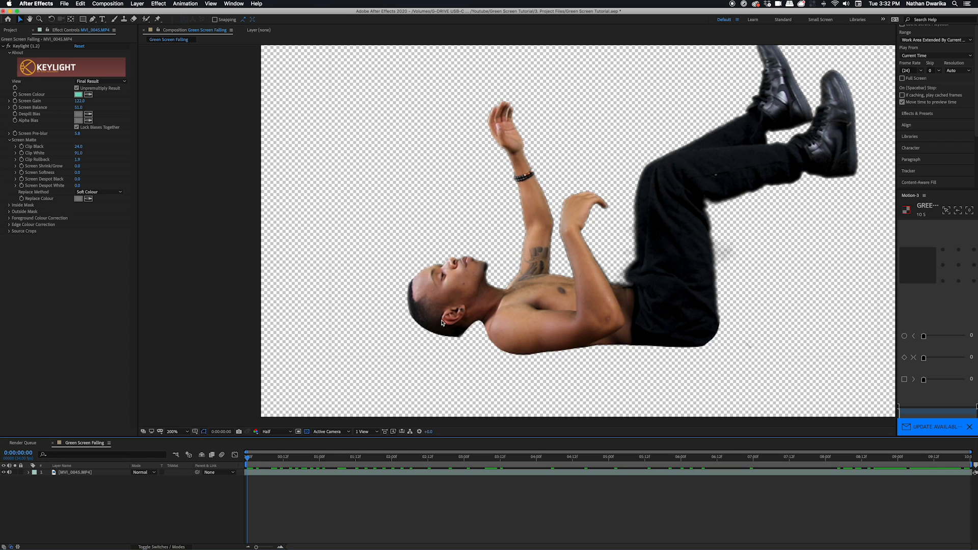
# Turn on keyframing for the clip's Mask Path on the first frame and shift that keyframe to 0:00:00:12
pyautogui.click(89, 473)
pyautogui.press('m')
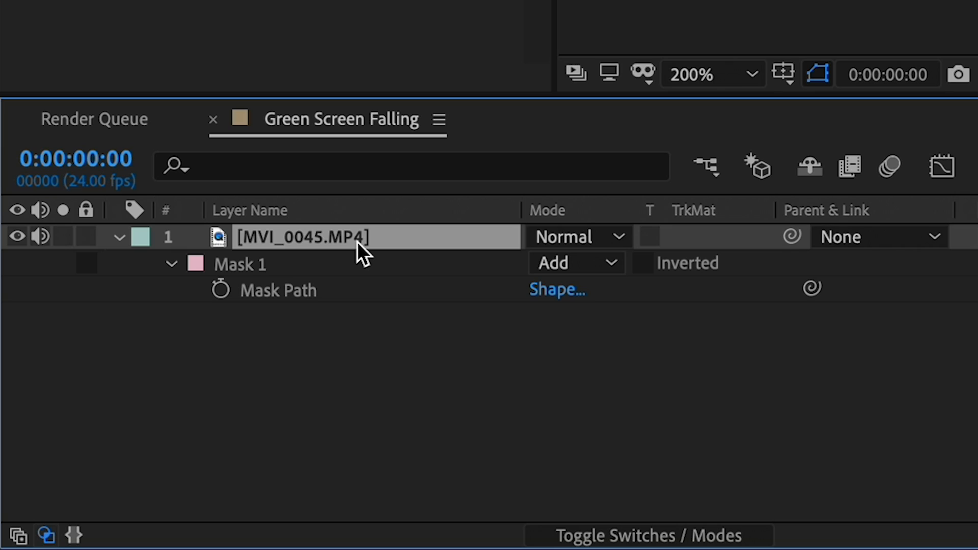
pyautogui.click(220, 289)
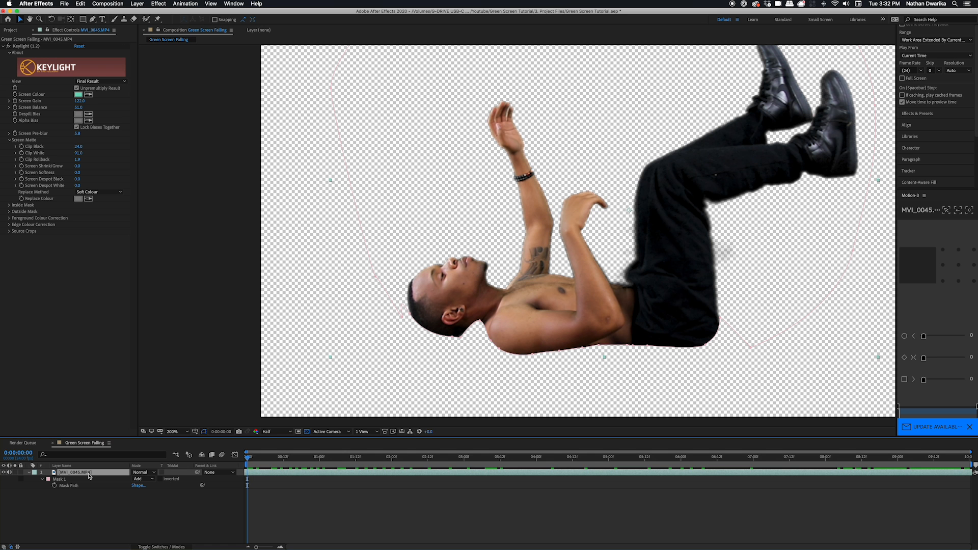
pyautogui.hotkey('alt', 'shift', 'm')
pyautogui.moveTo(247, 486); pyautogui.dragTo(282, 488)
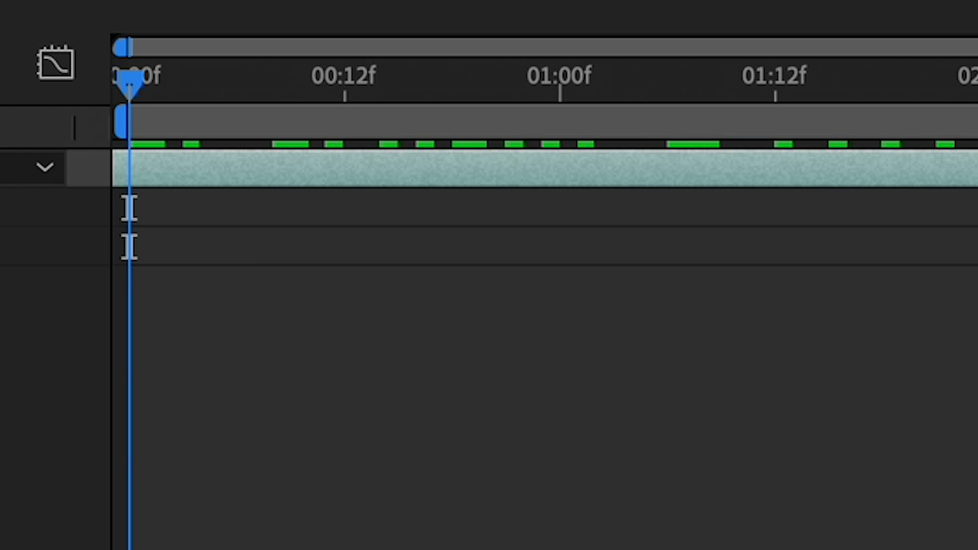
pyautogui.hotkey('alt', 'shift', 'm')
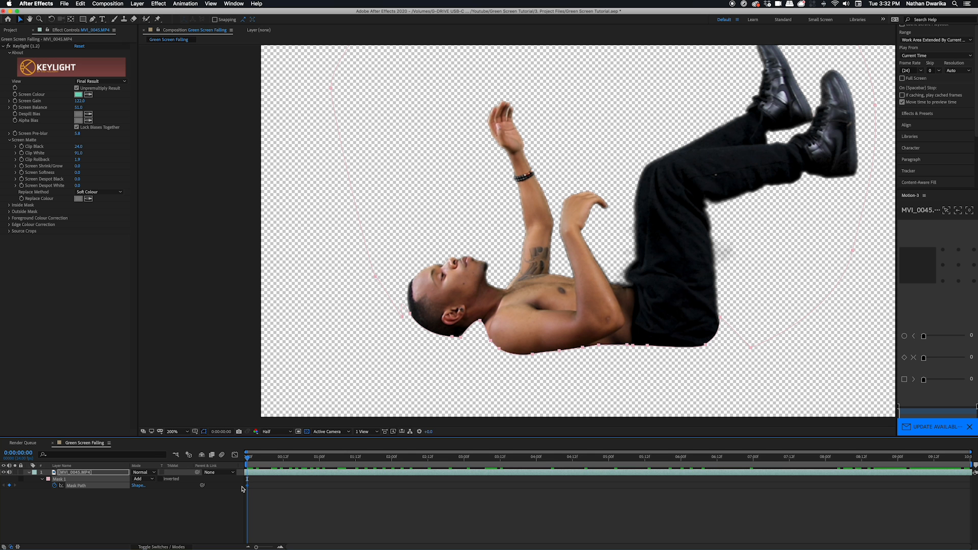
pyautogui.moveTo(247, 486); pyautogui.dragTo(282, 487)
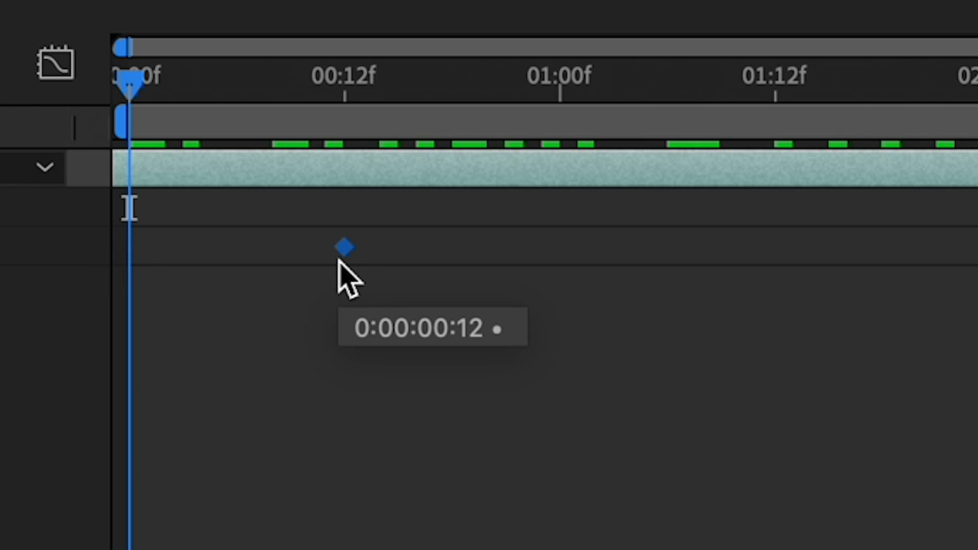
pyautogui.moveTo(339, 261); pyautogui.dragTo(339, 260)
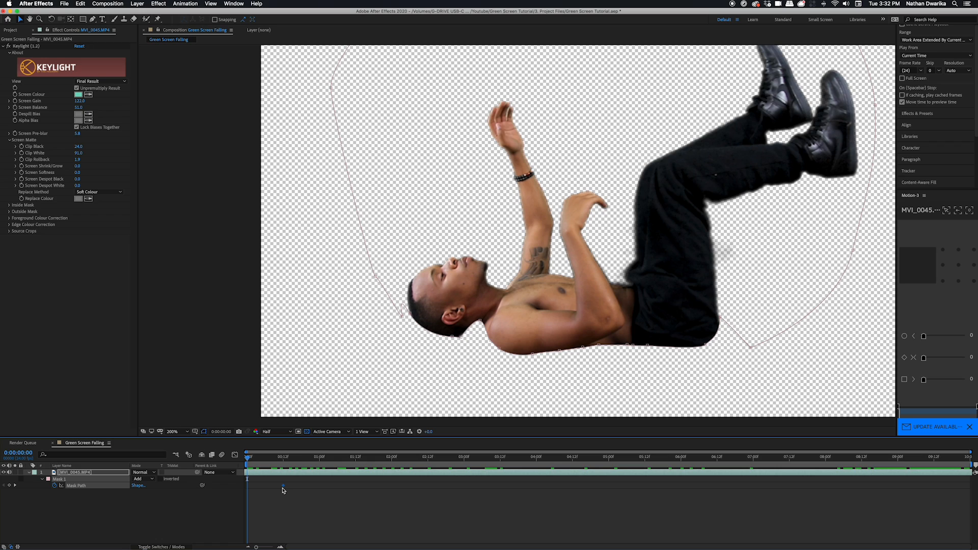
# Reshape the mask beneath the man's neck on the first frame and play the clip to check it
pyautogui.moveTo(481, 322); pyautogui.dragTo(478, 335)
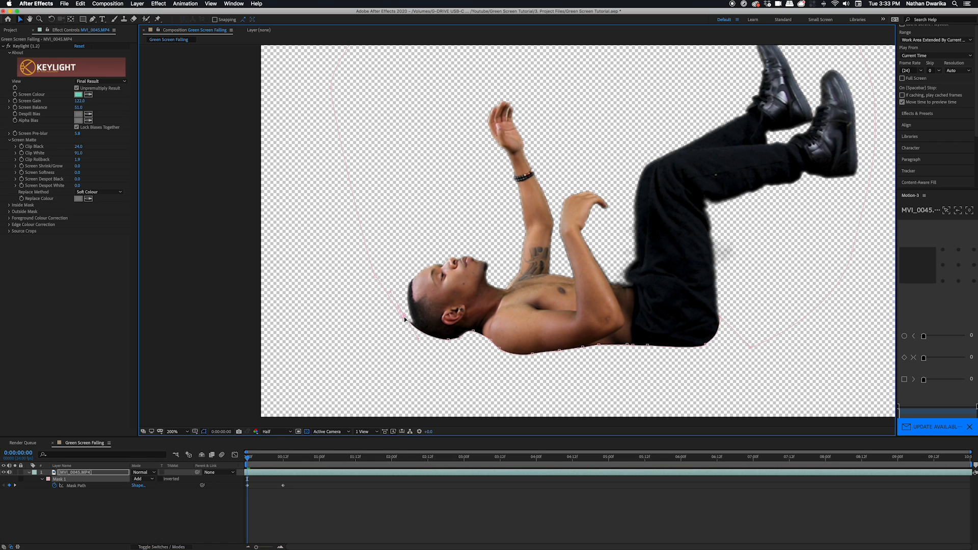
pyautogui.click(192, 522)
pyautogui.scroll(-1, 373, 365)
pyautogui.press('space')
# At 0:00:00:10, add a Mask Path keyframe and fit the mask points closely around the back of the man's head
pyautogui.moveTo(331, 458); pyautogui.dragTo(277, 469)
pyautogui.scroll(2, 450, 338)
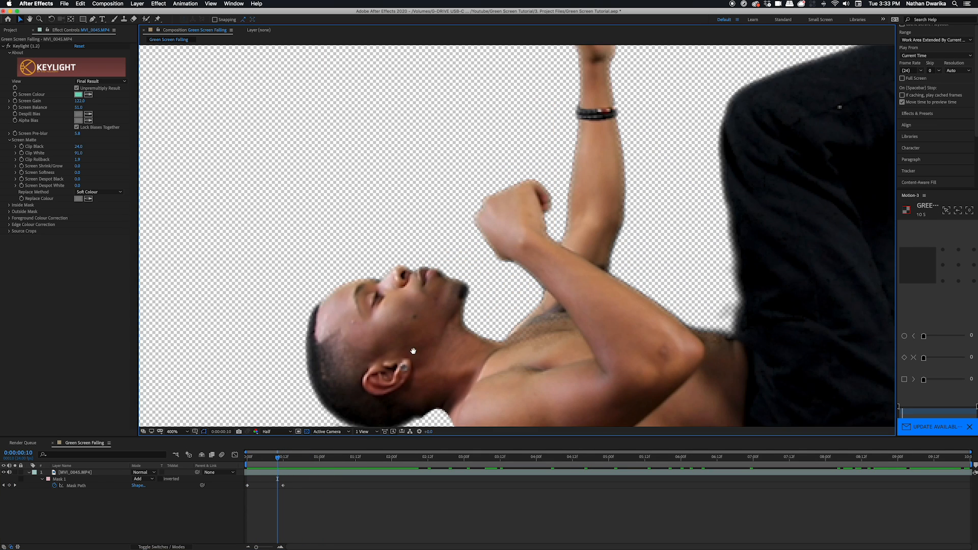
pyautogui.moveTo(330, 423); pyautogui.dragTo(352, 321)
pyautogui.click(386, 345)
pyautogui.click(284, 485)
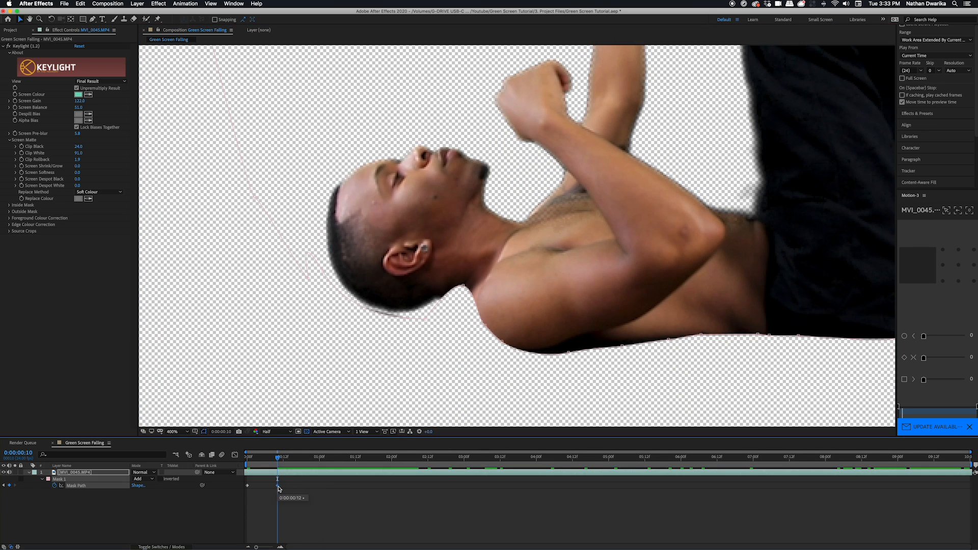
pyautogui.moveTo(323, 273); pyautogui.dragTo(322, 271)
pyautogui.click(157, 515)
pyautogui.click(413, 325)
pyautogui.moveTo(424, 319); pyautogui.dragTo(408, 313)
pyautogui.moveTo(322, 271); pyautogui.dragTo(329, 273)
# Play back the opening of the clip to review the animated mask around the man
pyautogui.click(275, 510)
pyautogui.moveTo(277, 457); pyautogui.dragTo(324, 465)
pyautogui.press('space')
pyautogui.press('/')
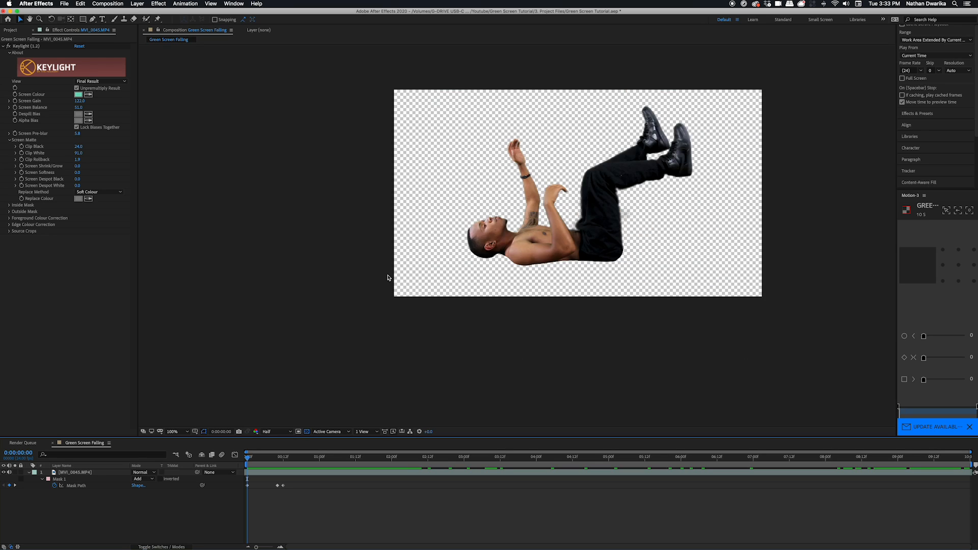
# At 0:00:03:22, add a Mask Path keyframe and pull the mask points closer along the man's head, shoulder and back
pyautogui.moveTo(549, 457); pyautogui.dragTo(531, 466)
pyautogui.click(544, 472)
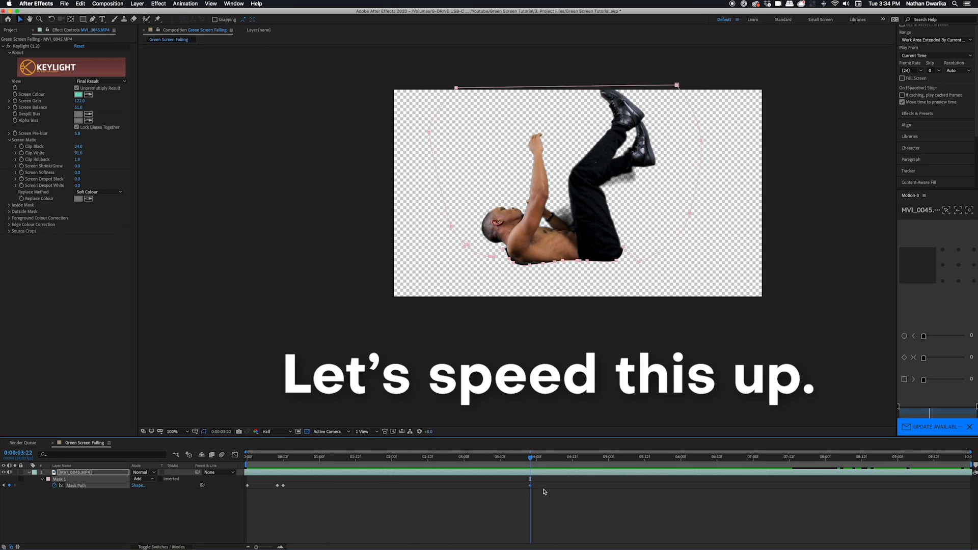
pyautogui.press('.')
pyautogui.press('.')
pyautogui.moveTo(458, 283); pyautogui.dragTo(471, 274)
pyautogui.moveTo(484, 325); pyautogui.dragTo(479, 304)
pyautogui.moveTo(501, 342); pyautogui.dragTo(501, 332)
pyautogui.moveTo(568, 352); pyautogui.dragTo(562, 343)
pyautogui.moveTo(621, 346); pyautogui.dragTo(624, 343)
pyautogui.moveTo(562, 343); pyautogui.dragTo(563, 345)
pyautogui.press(',')
pyautogui.press(',')
# Place a Mask Path keyframe just after three seconds and check the mask's fit along the shoulder at 0:00:04:00
pyautogui.click(201, 511)
pyautogui.moveTo(530, 457); pyautogui.dragTo(488, 461)
pyautogui.moveTo(524, 486); pyautogui.dragTo(476, 486)
pyautogui.moveTo(488, 461); pyautogui.dragTo(560, 465)
pyautogui.press('.')
pyautogui.press('.')
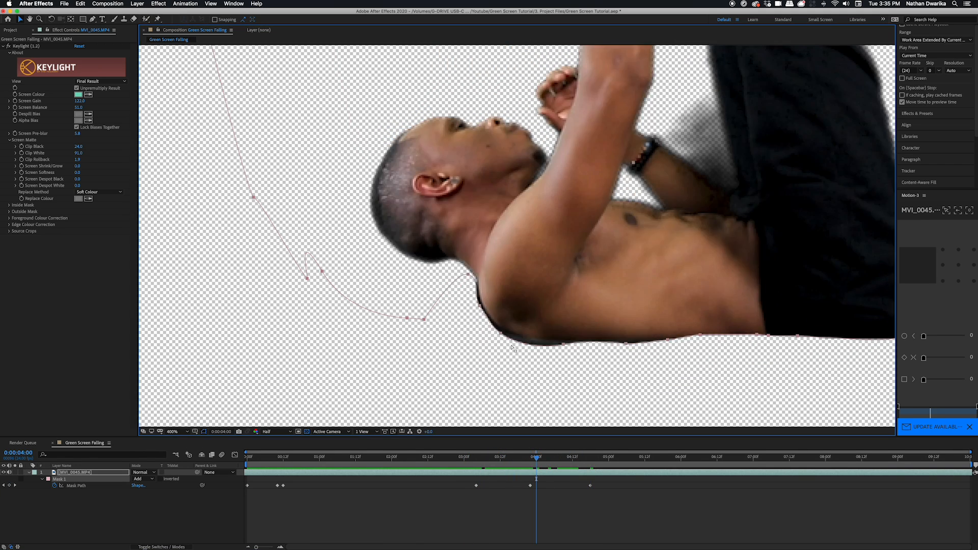
pyautogui.press(',')
pyautogui.press(',')
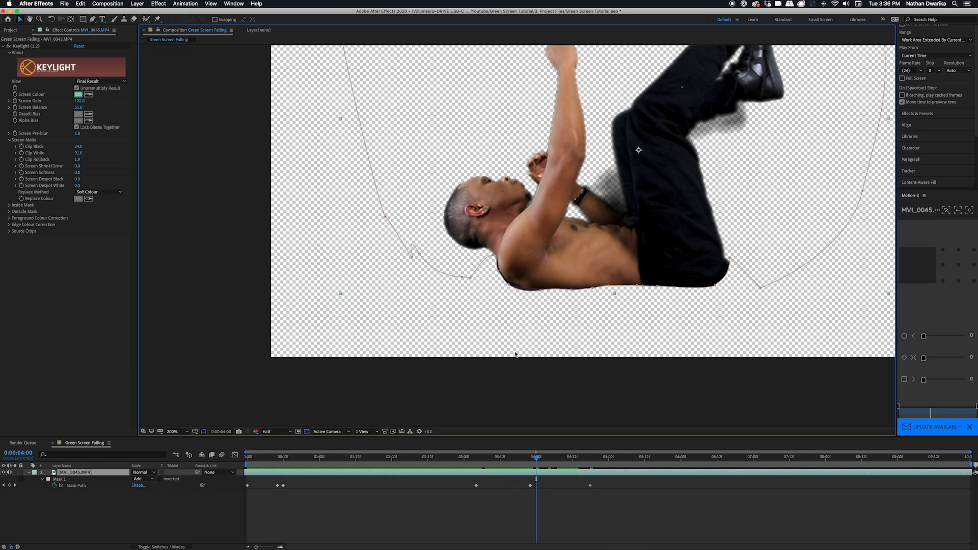
# Reveal all properties of Mask 1, set Mask Feather to 12 pixels, and turn on keyframing for Mask Expansion
pyautogui.click(42, 479)
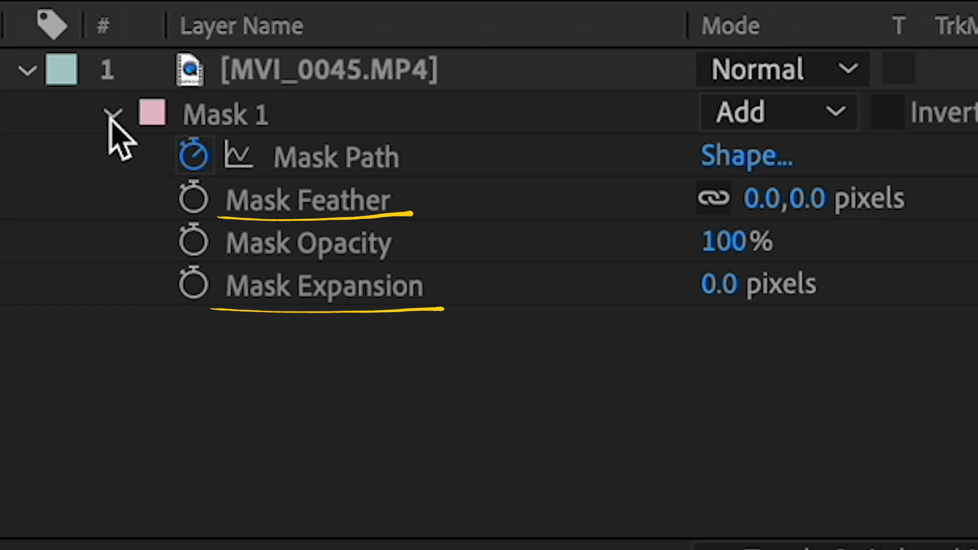
pyautogui.press('u')
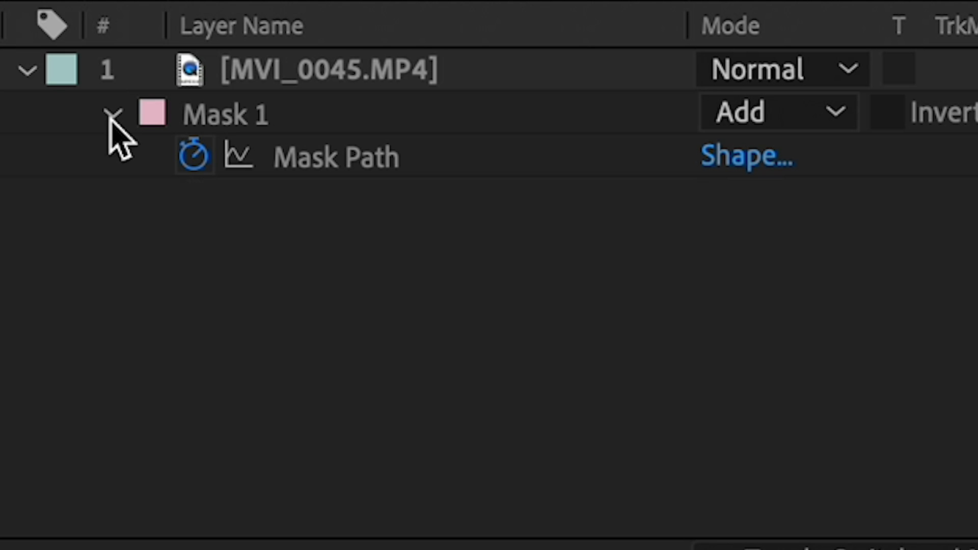
pyautogui.press('m')
pyautogui.press('m')
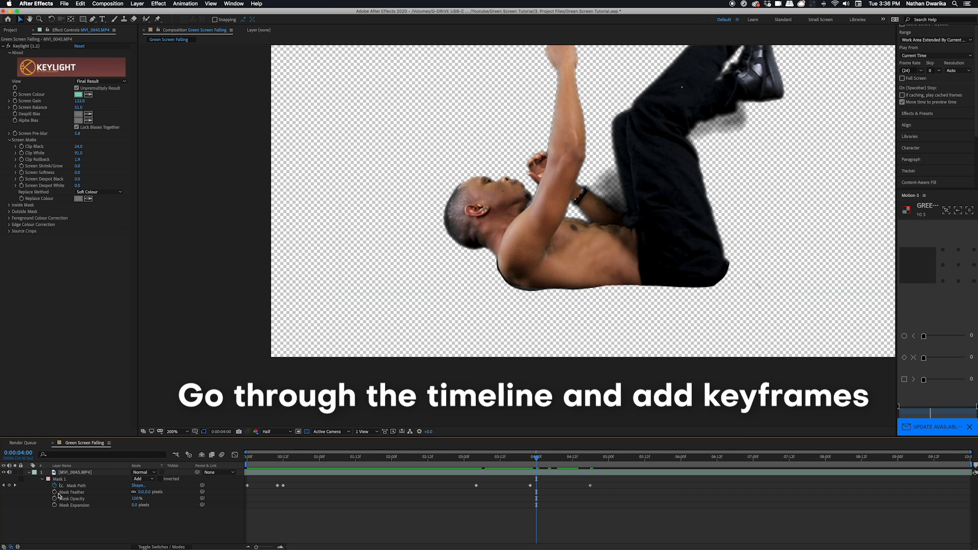
pyautogui.click(59, 495)
pyautogui.moveTo(145, 493); pyautogui.dragTo(151, 493)
pyautogui.click(55, 505)
# Add a Mask Expansion keyframe on the first frame and set the expansion to 9 pixels at 0:00:02:15
pyautogui.press('Home')
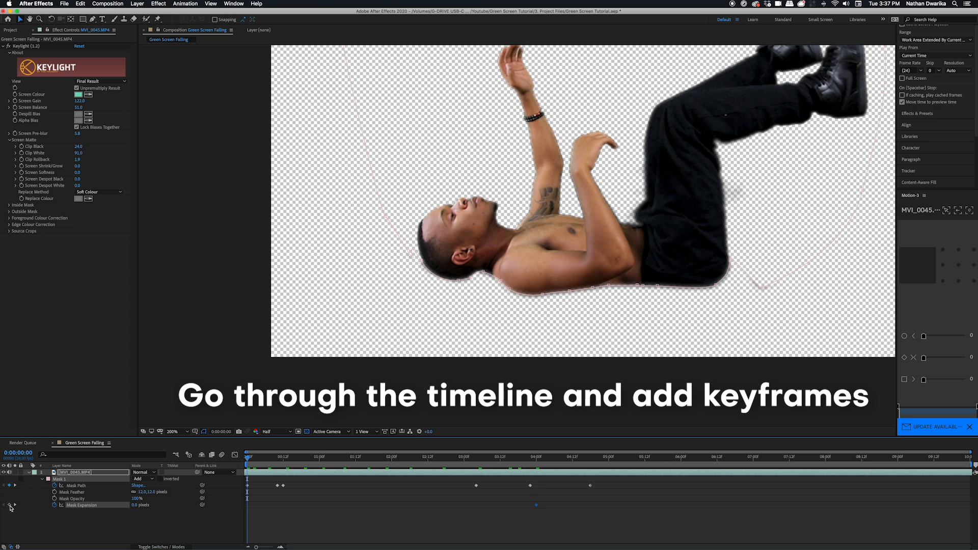
pyautogui.click(9, 505)
pyautogui.moveTo(247, 457); pyautogui.dragTo(436, 458)
pyautogui.moveTo(134, 505); pyautogui.dragTo(138, 505)
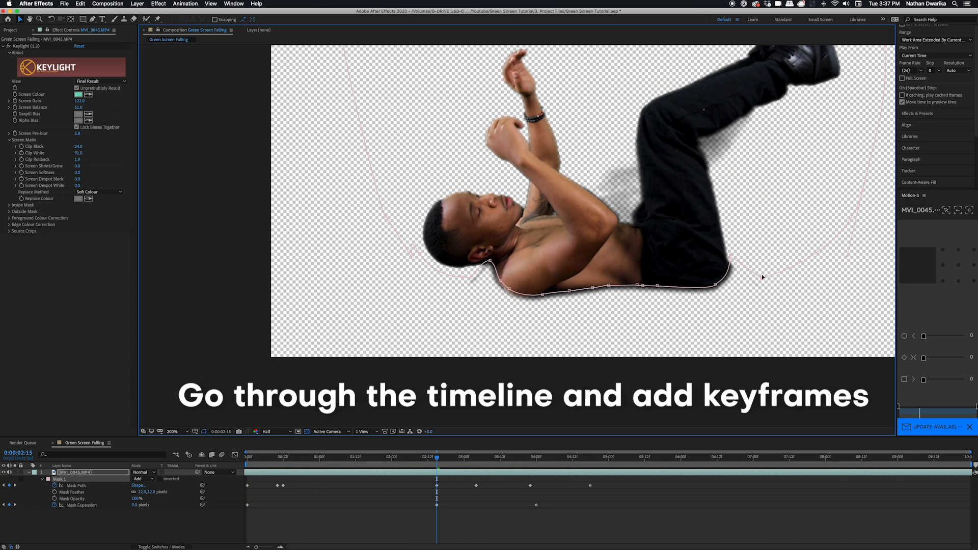
# Review the masked clip across the timeline, return to the first frame, and collapse the layer's properties
pyautogui.moveTo(437, 457); pyautogui.dragTo(590, 462)
pyautogui.press('super+shift+a')
pyautogui.moveTo(449, 463); pyautogui.dragTo(147, 459)
pyautogui.click(30, 472)
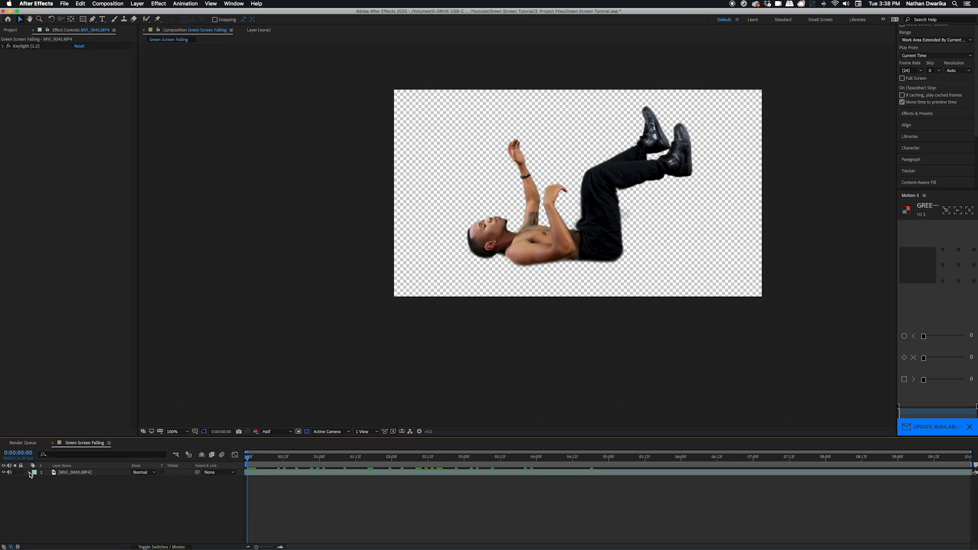
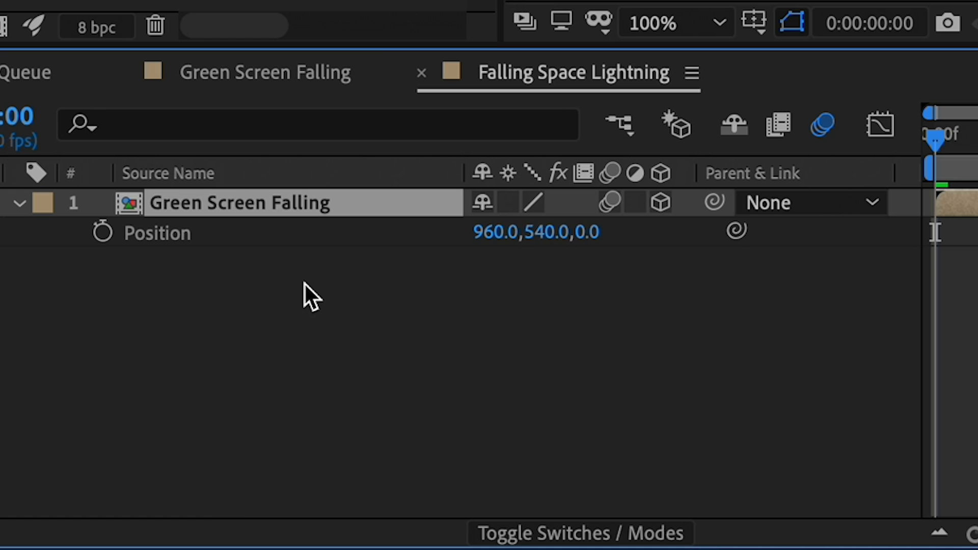
# Reveal the Green Screen Falling layer's scale and rotation with its position, and keyframe all of them on the first frame
pyautogui.hotkey('shift', 's')
pyautogui.hotkey('shift', 'r')
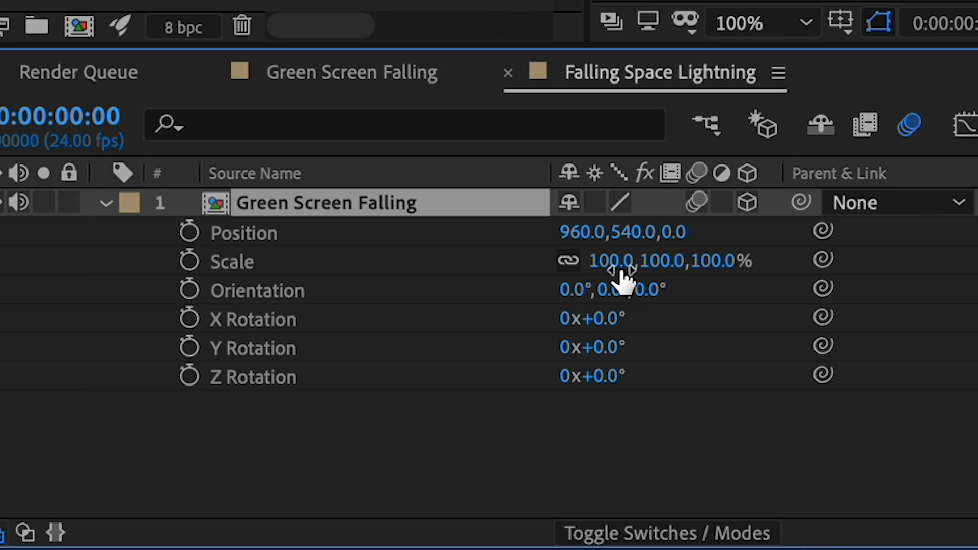
pyautogui.moveTo(189, 233); pyautogui.dragTo(189, 377)
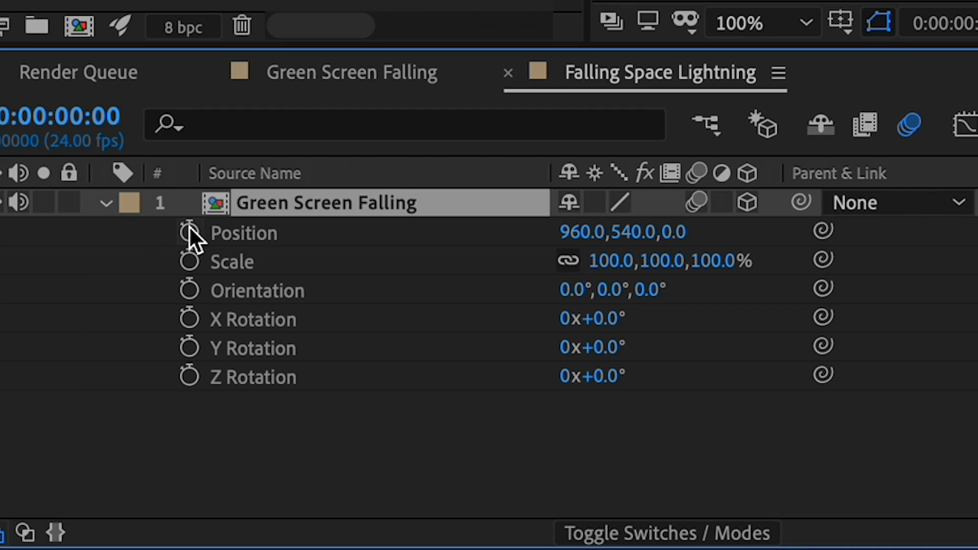
pyautogui.moveTo(189, 232); pyautogui.dragTo(178, 377)
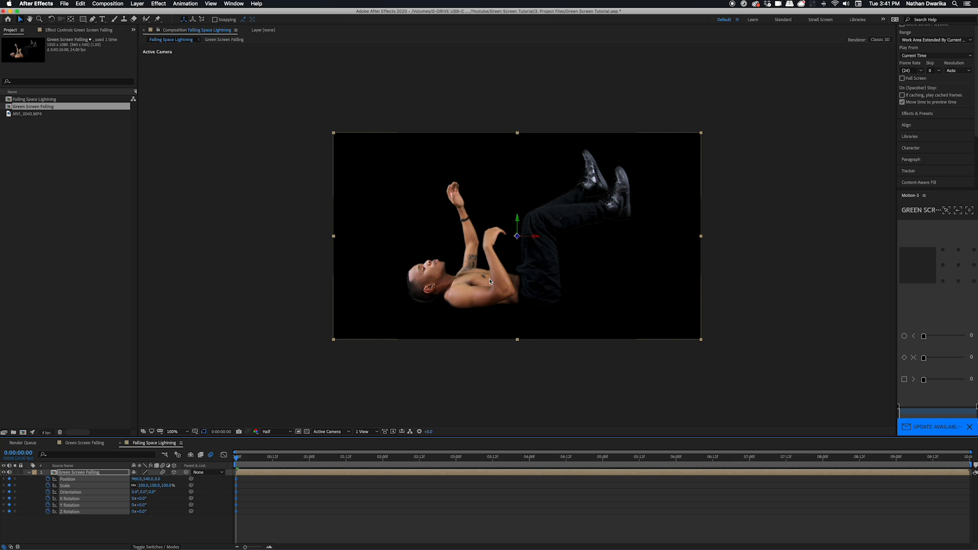
# Place the layer low on the frame's left side at 110% scale and move all its transform keyframes to the composition's end
pyautogui.moveTo(488, 279); pyautogui.dragTo(418, 313)
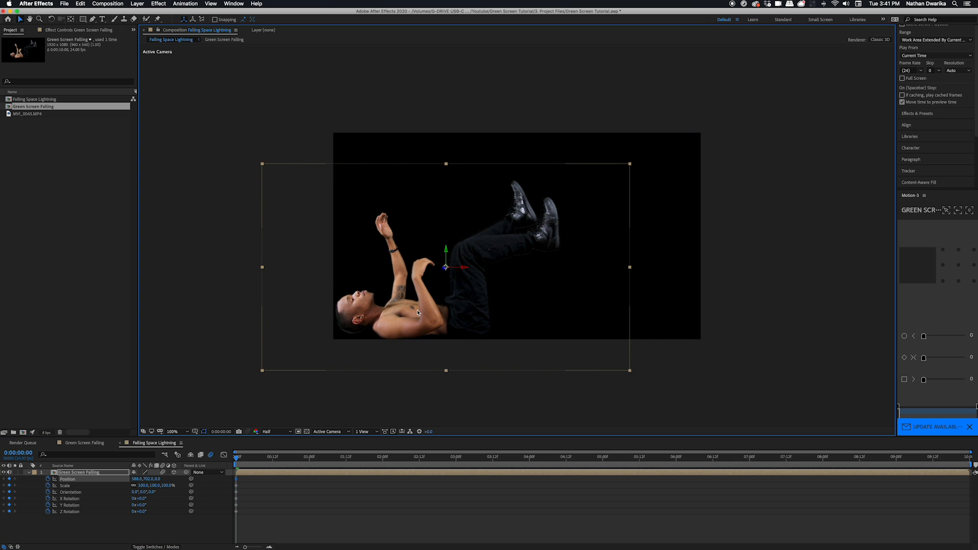
pyautogui.moveTo(151, 486)
pyautogui.mouseDown()
pyautogui.moveTo(135, 493)
pyautogui.moveTo(157, 492)
pyautogui.mouseUp()
pyautogui.moveTo(244, 479); pyautogui.dragTo(236, 515)
pyautogui.moveTo(900, 499); pyautogui.dragTo(964, 504)
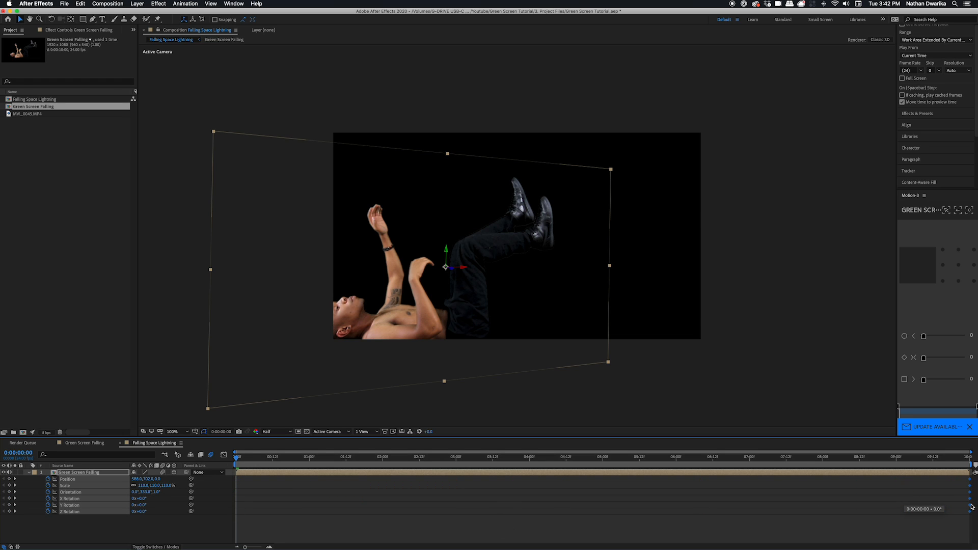
pyautogui.moveTo(971, 507); pyautogui.dragTo(971, 508)
# Reset the Green Screen Falling layer's transform values on the first frame
pyautogui.rightClick(110, 472)
pyautogui.moveTo(121, 380)
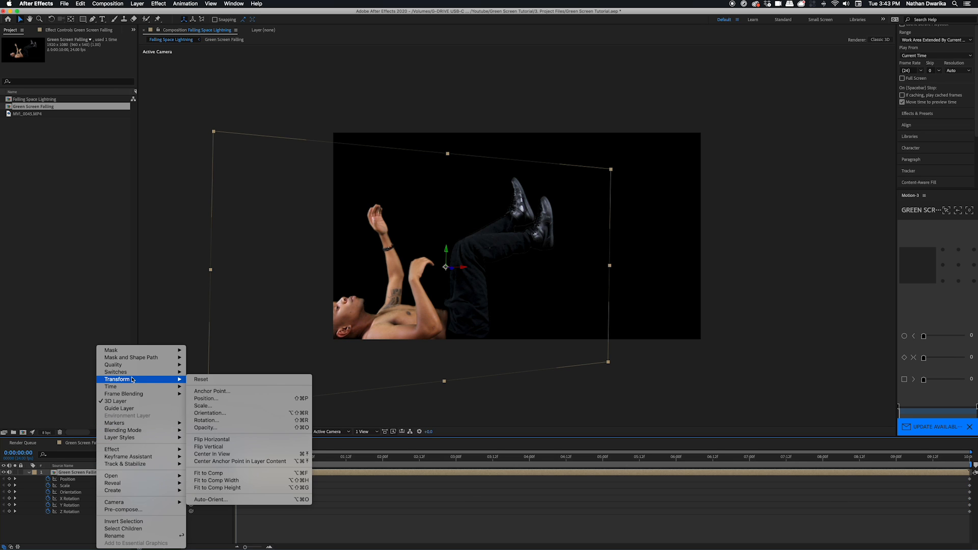
pyautogui.click(246, 381)
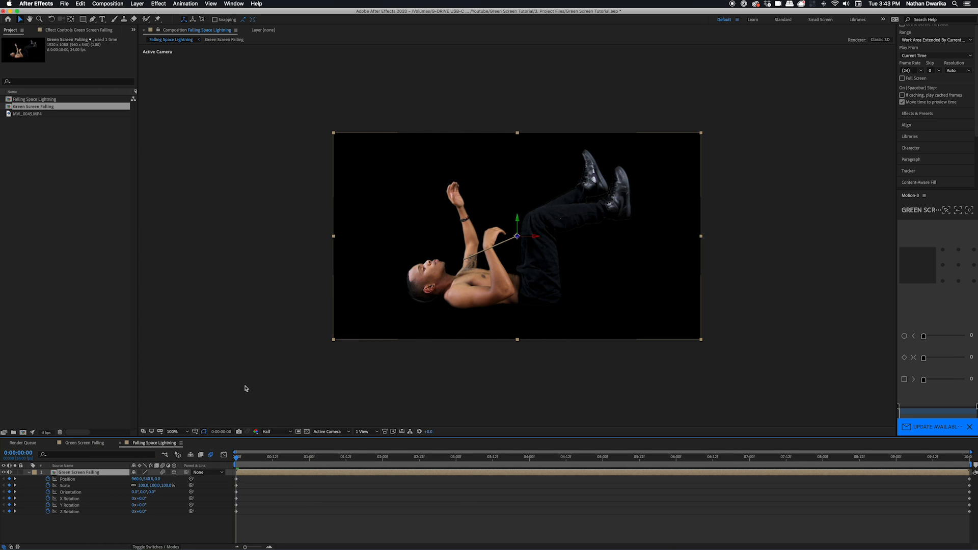
# Shrink the layer to 34% on the first frame and move it to the frame's upper right, at about 1766, 130
pyautogui.moveTo(161, 484); pyautogui.dragTo(127, 484)
pyautogui.moveTo(527, 251); pyautogui.dragTo(685, 173)
pyautogui.moveTo(248, 464); pyautogui.dragTo(2, 463)
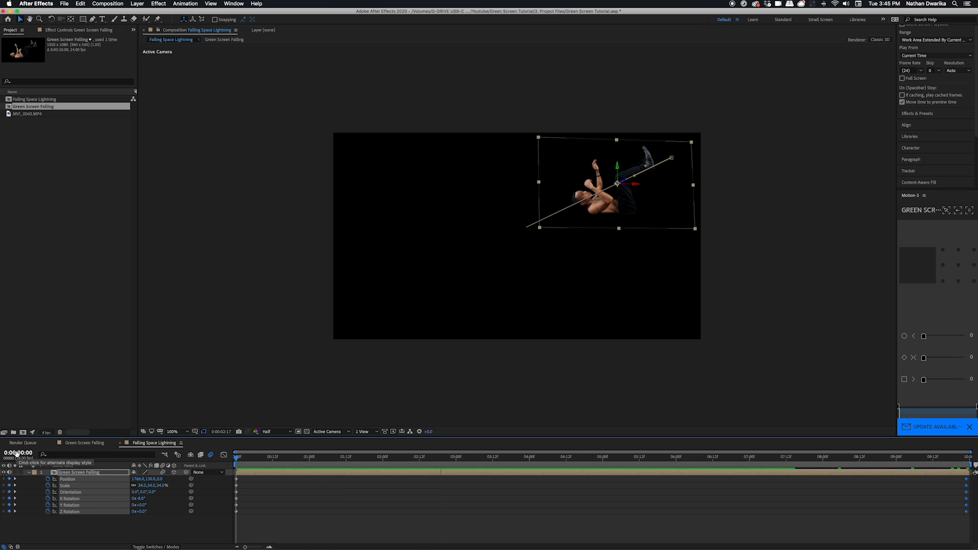
# Time-stretch the Green Screen Falling layer by a factor of 200, holding its in-point in place
pyautogui.click(83, 473)
pyautogui.rightClick(82, 473)
pyautogui.moveTo(112, 387)
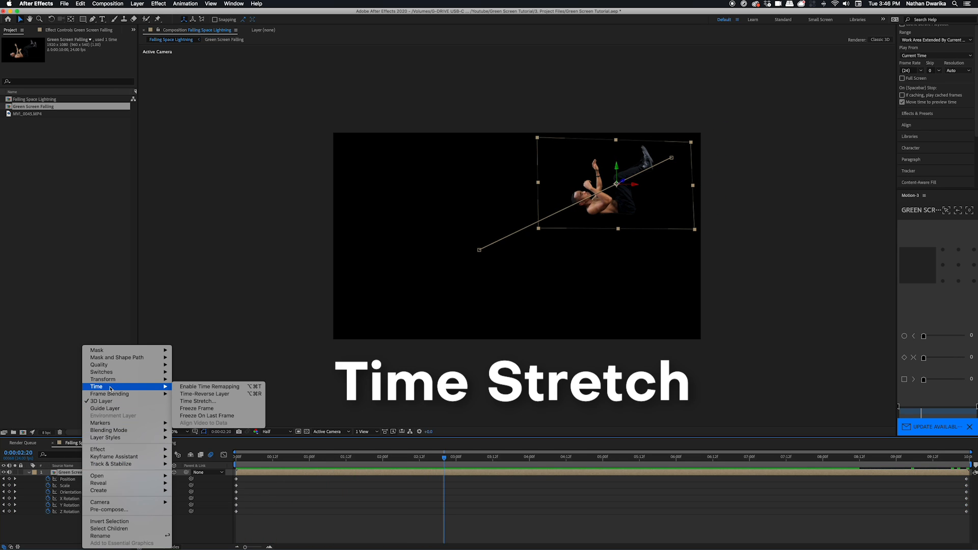
pyautogui.click(234, 405)
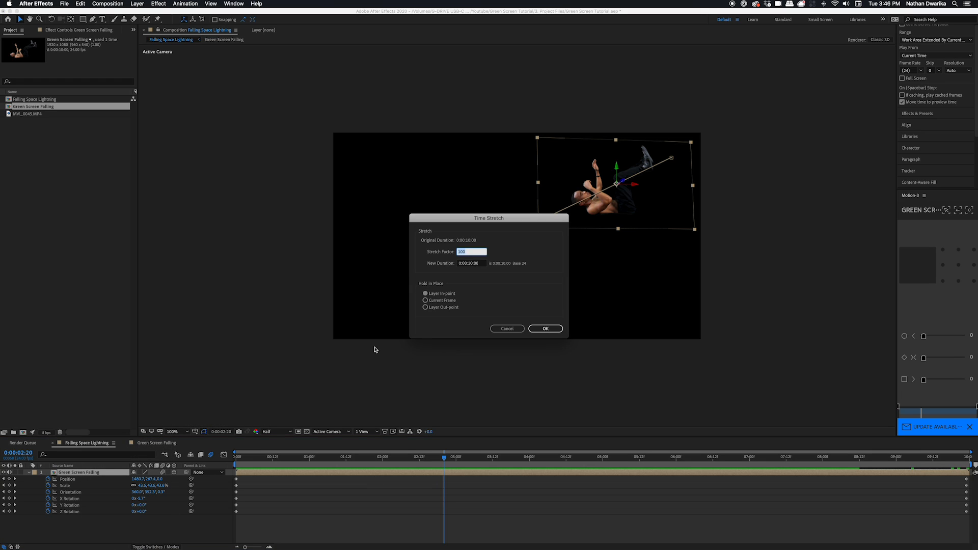
pyautogui.write('200')
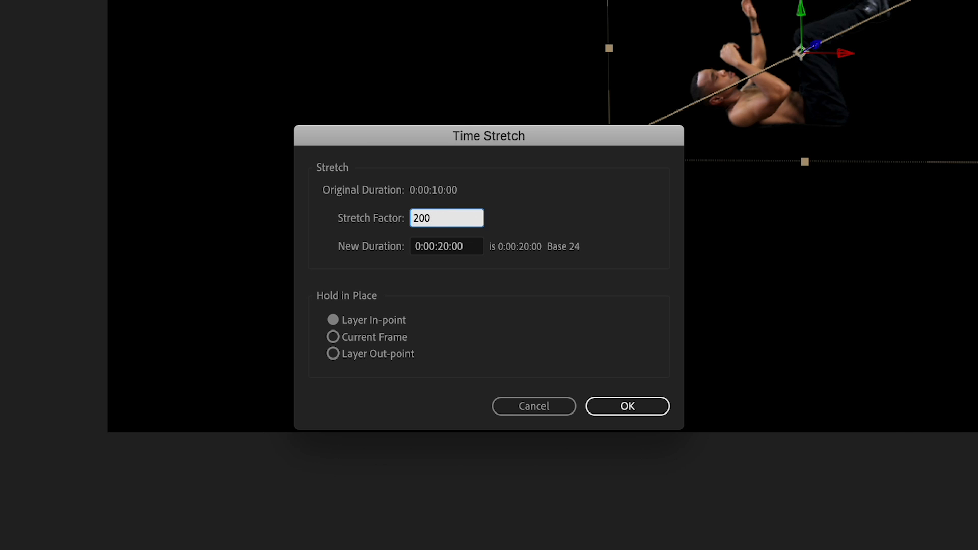
pyautogui.press('Return')
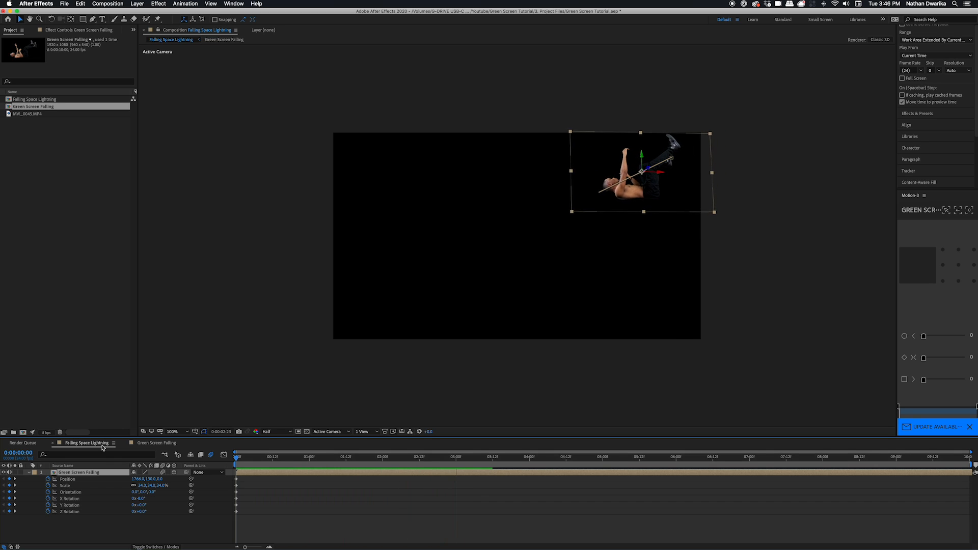
# Play back the Falling Space Lightning composition to review the slowed fall
pyautogui.click(226, 406)
pyautogui.click(230, 503)
pyautogui.press('space')
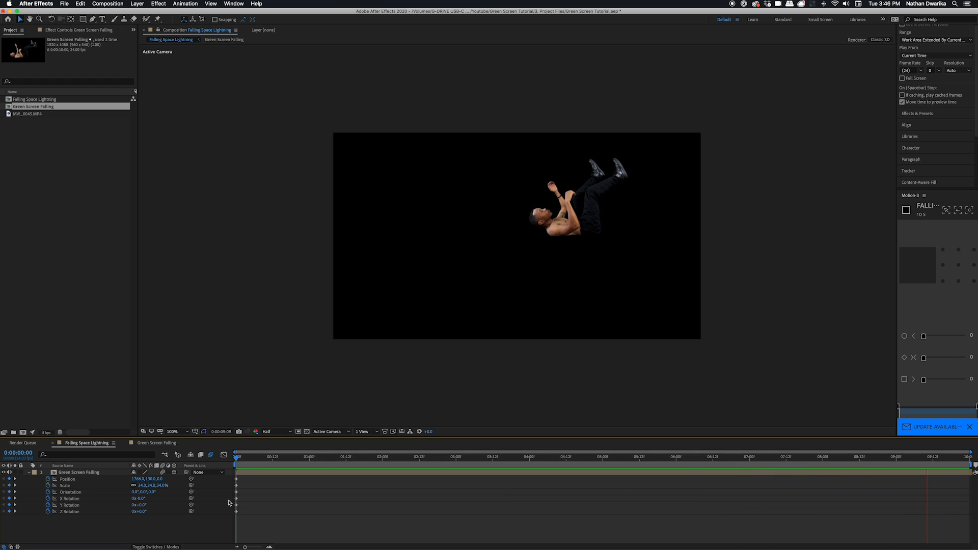
pyautogui.press('space')
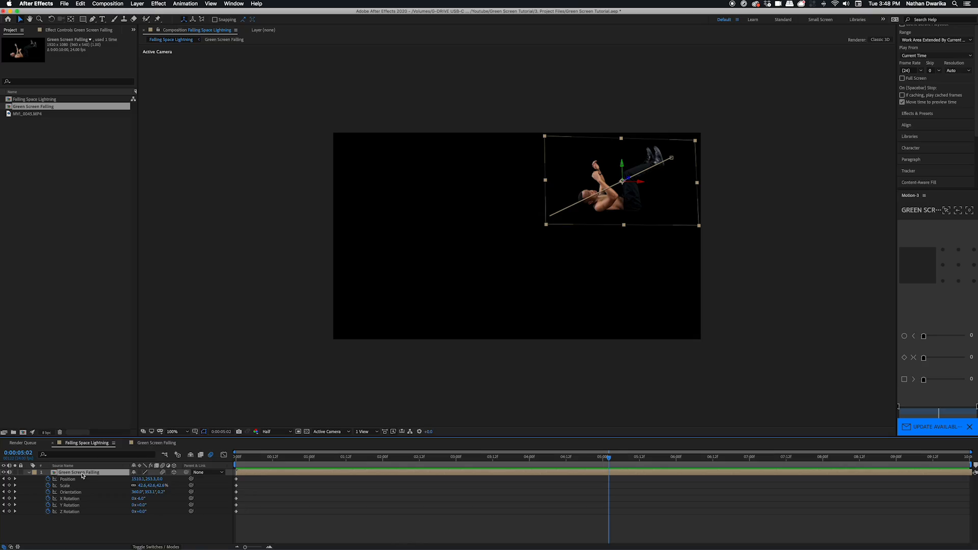
pyautogui.rightClick(82, 475)
pyautogui.moveTo(102, 450)
pyautogui.moveTo(214, 412)
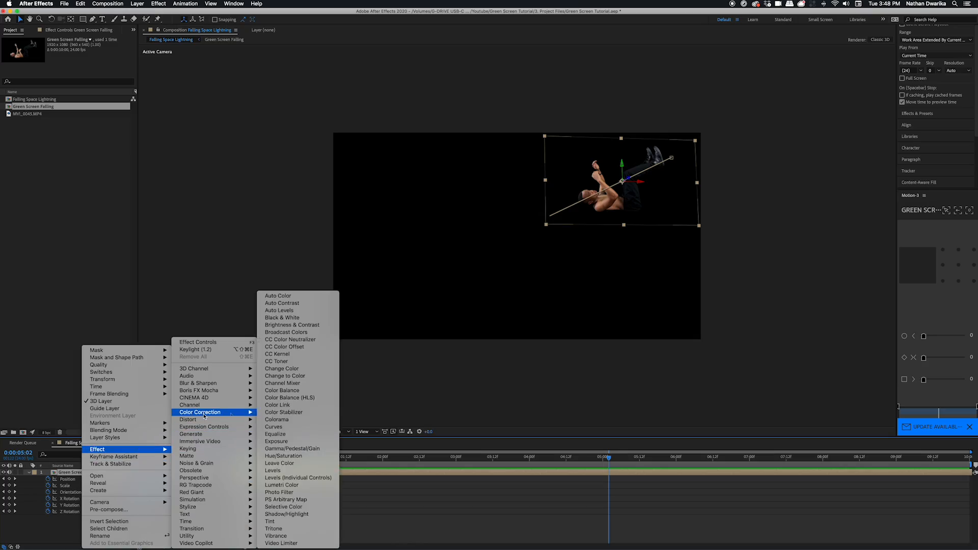
pyautogui.click(288, 523)
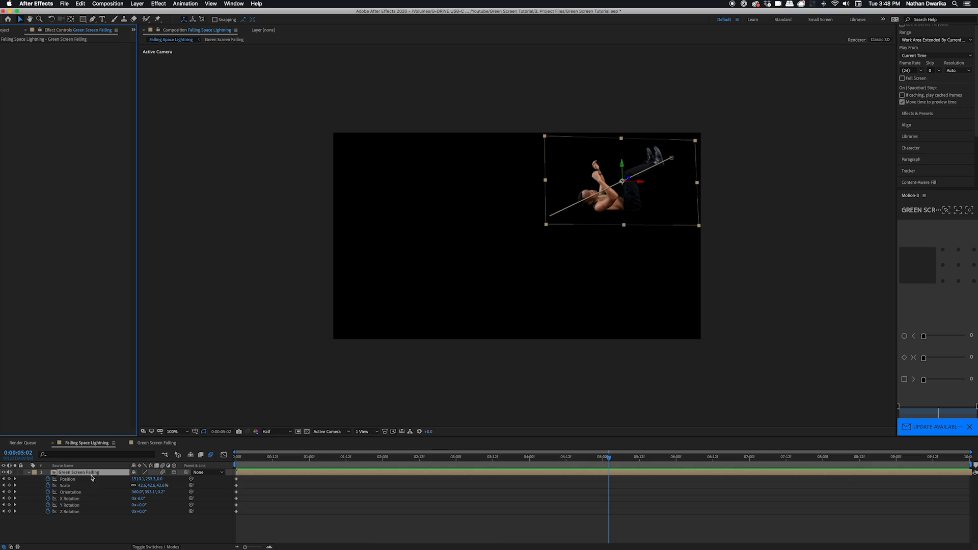
# Apply the Black & White color correction effect to the Green Screen Falling layer and set its Reds to -122
pyautogui.rightClick(93, 478)
pyautogui.moveTo(134, 452)
pyautogui.moveTo(224, 412)
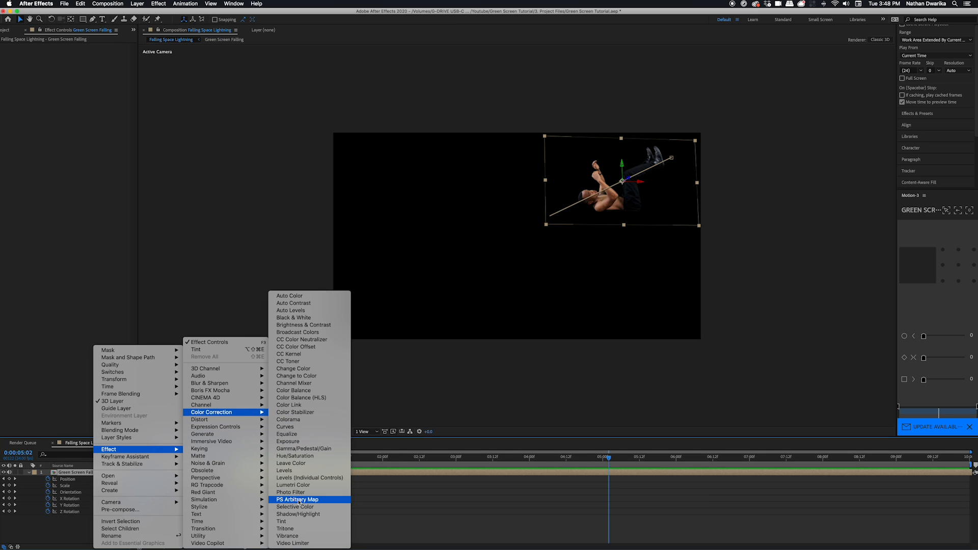
pyautogui.click(307, 318)
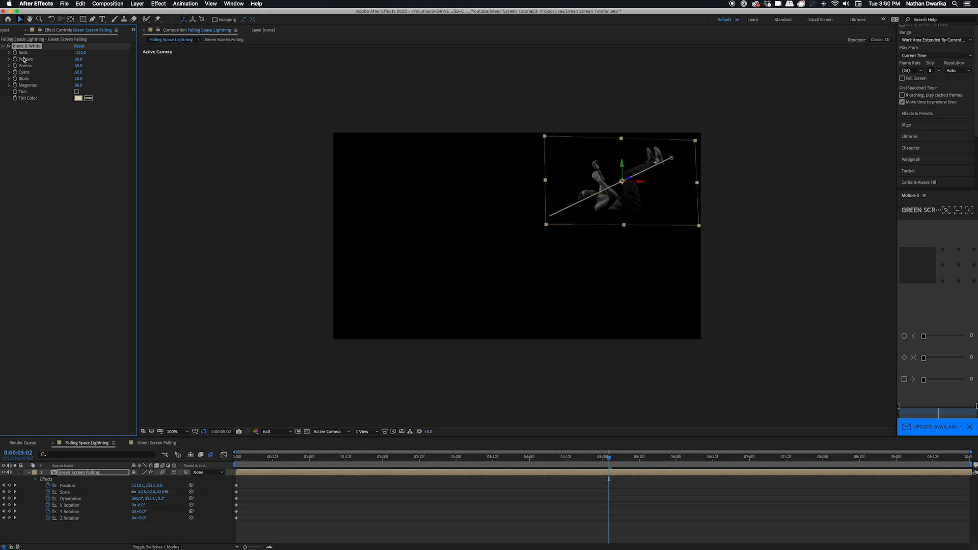
# Set the Black & White effect's Yellows to 6 and Blues to 7, and preview the Falling Space Lightning composition
pyautogui.click(226, 198)
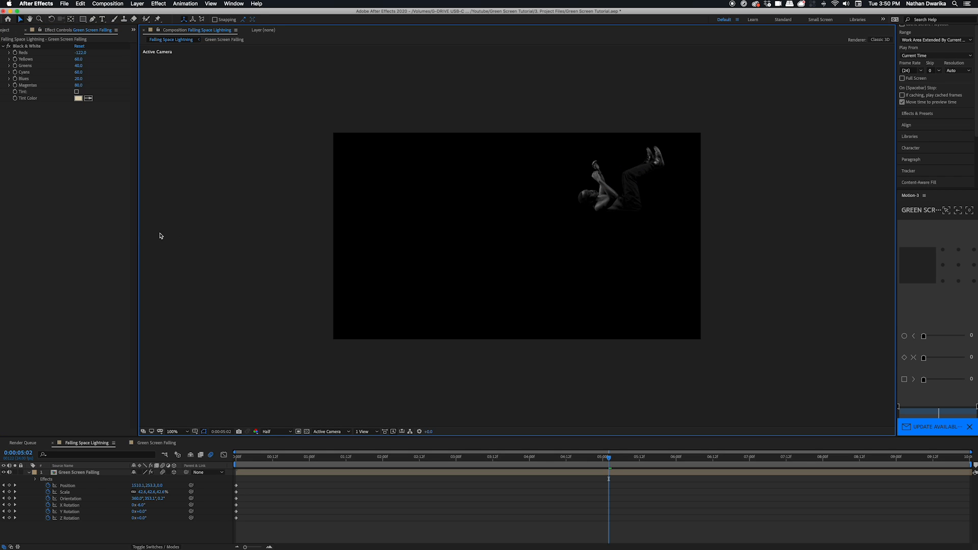
pyautogui.moveTo(79, 60); pyautogui.dragTo(64, 60)
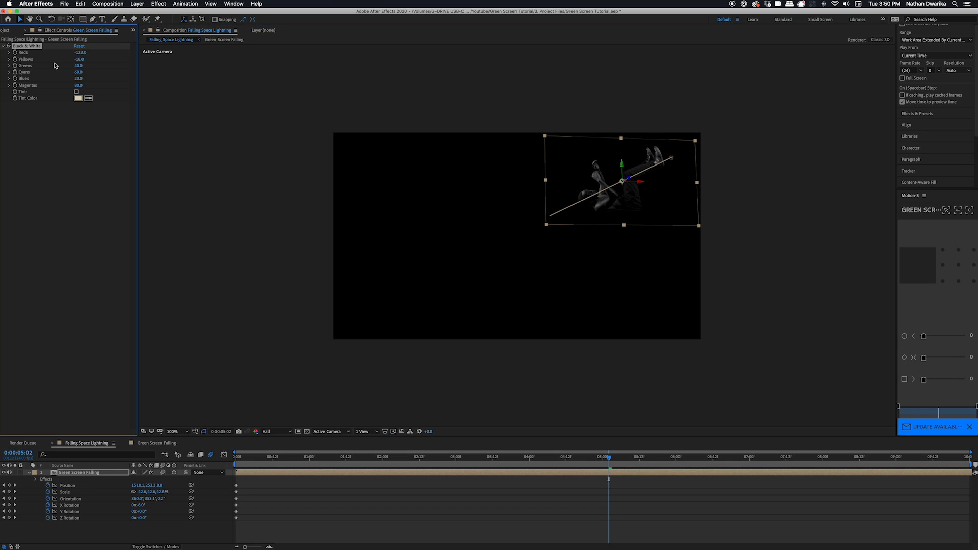
pyautogui.click(214, 148)
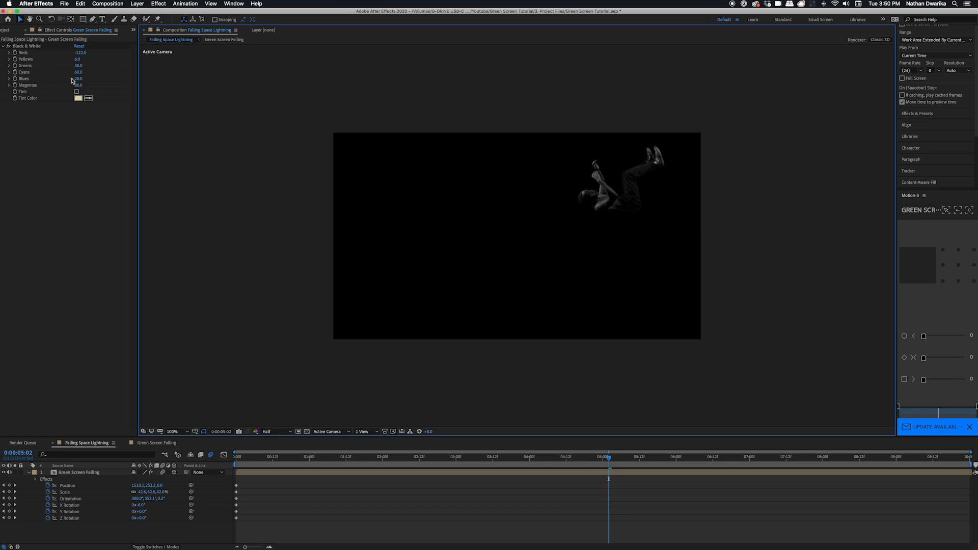
pyautogui.click(72, 79)
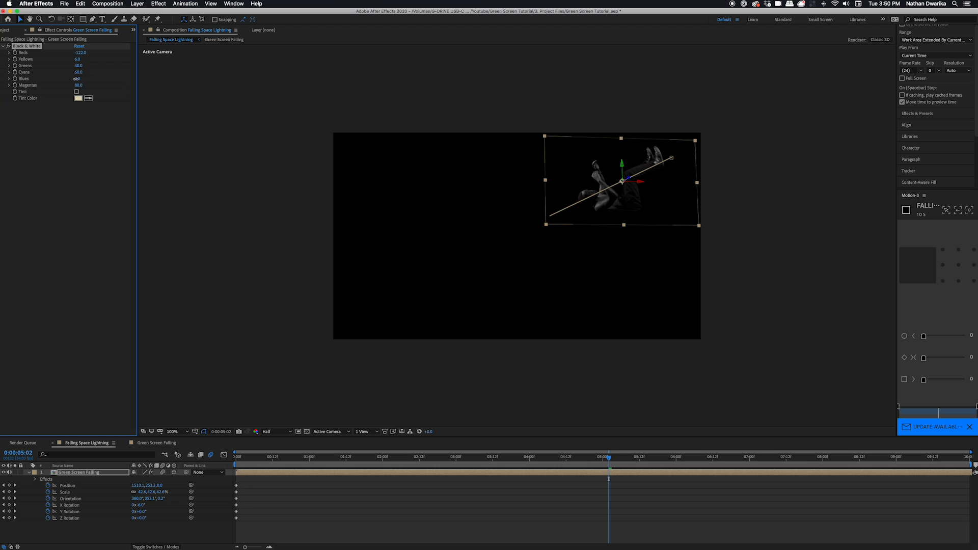
pyautogui.click(57, 448)
pyautogui.press('space')
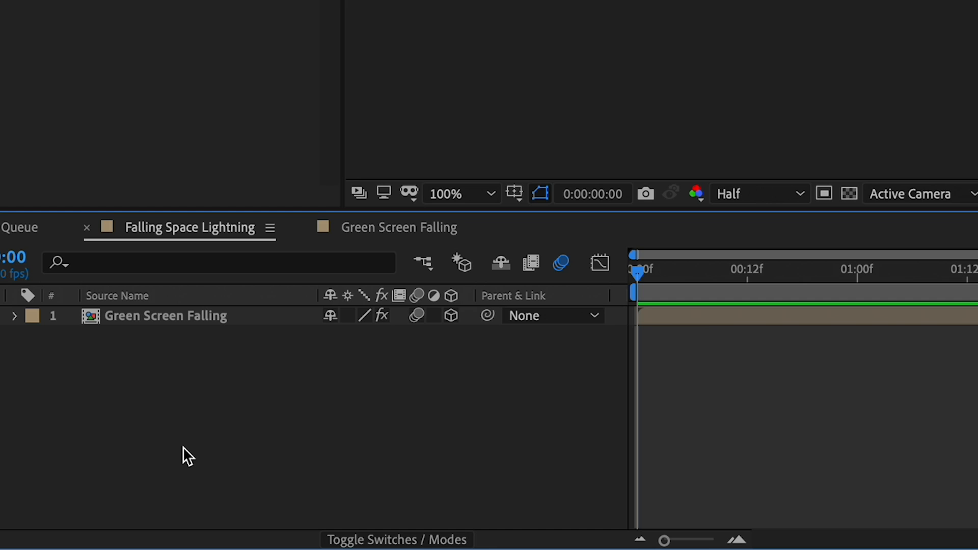
# Add a one-node camera with the 50mm preset to the Falling Space Lightning composition
pyautogui.rightClick(85, 519)
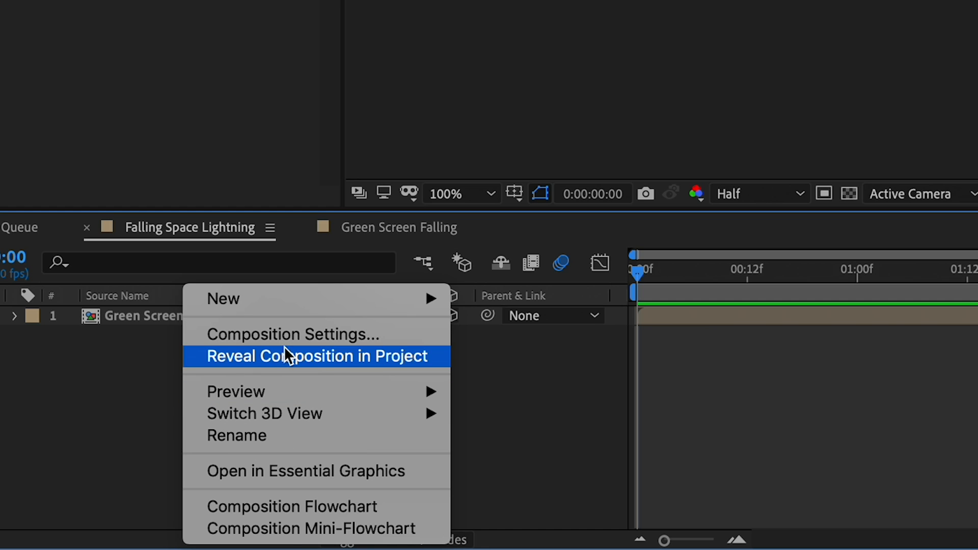
pyautogui.moveTo(120, 467)
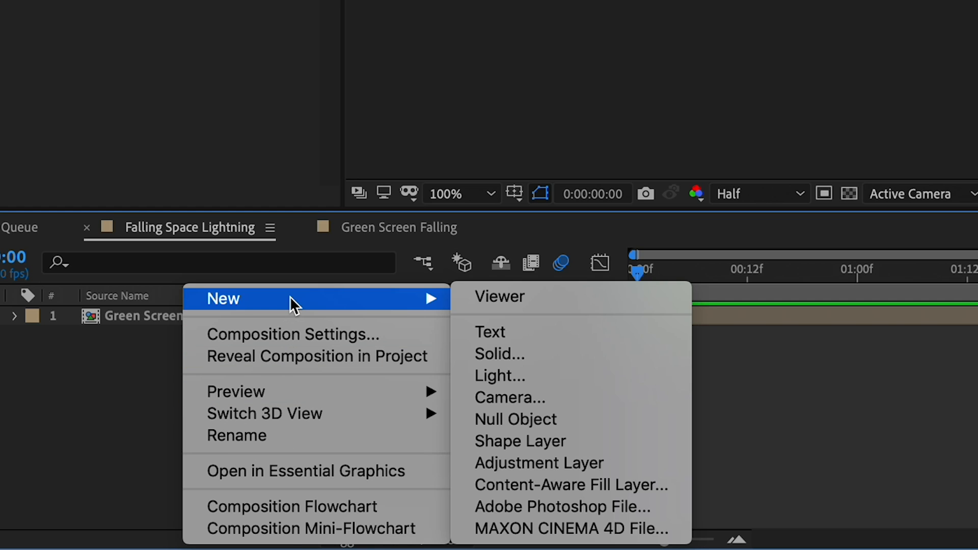
pyautogui.click(536, 402)
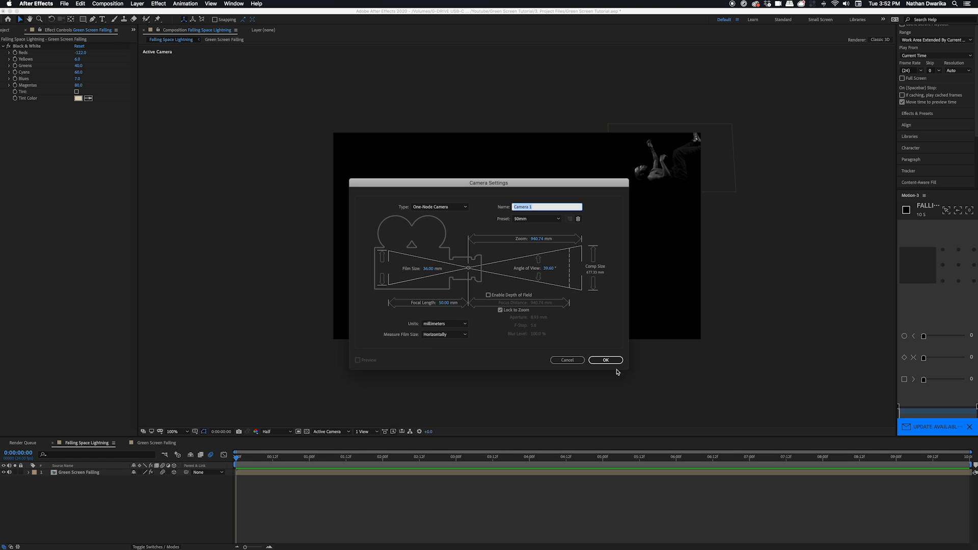
pyautogui.click(613, 362)
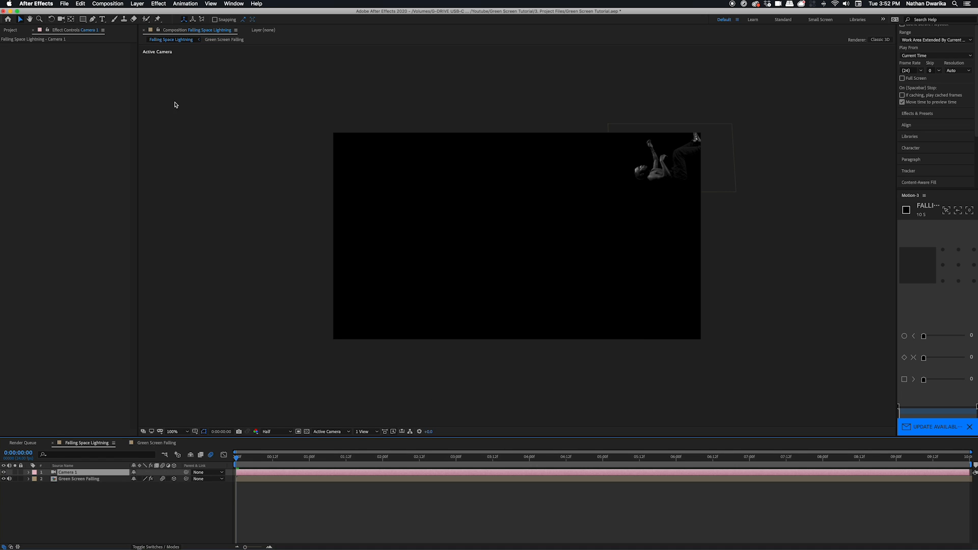
# Keyframe Camera 1's transform properties on the first frame, move the camera closer to the falling man at 0:00:09:23, and scrub through the motion
pyautogui.click(61, 21)
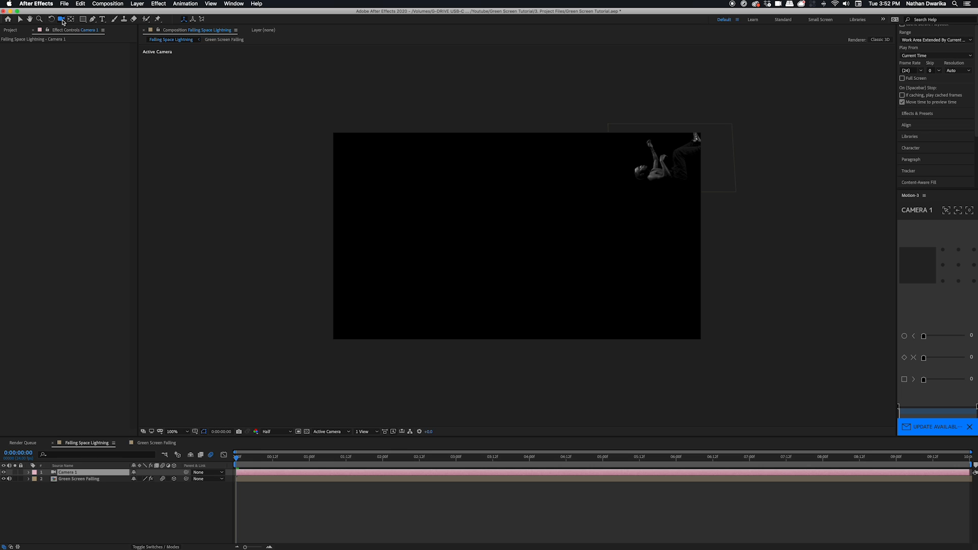
pyautogui.moveTo(515, 238)
pyautogui.mouseDown()
pyautogui.moveTo(528, 227)
pyautogui.moveTo(528, 286)
pyautogui.moveTo(529, 230)
pyautogui.moveTo(524, 251)
pyautogui.moveTo(513, 252)
pyautogui.moveTo(526, 252)
pyautogui.moveTo(497, 249)
pyautogui.moveTo(506, 254)
pyautogui.mouseUp()
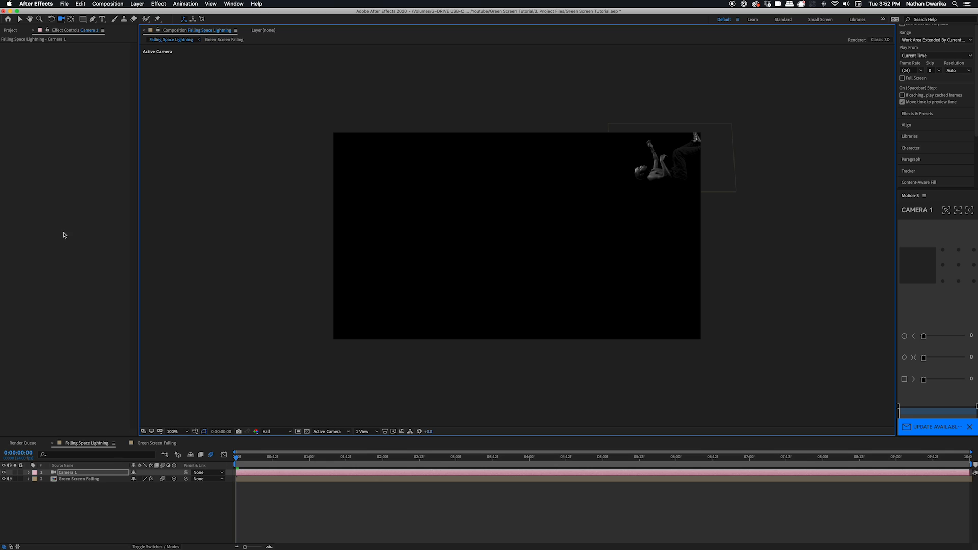
pyautogui.click(28, 472)
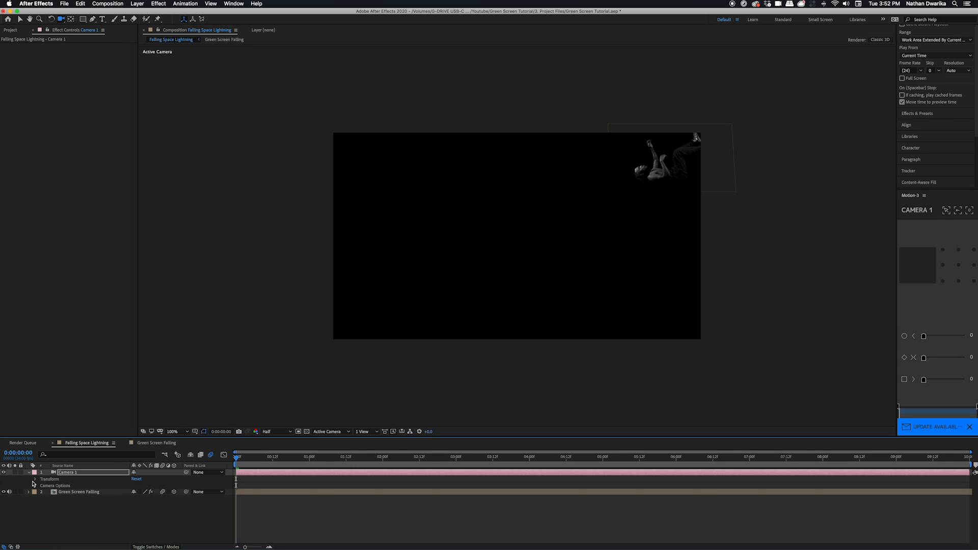
pyautogui.click(36, 479)
pyautogui.moveTo(304, 460); pyautogui.dragTo(912, 479)
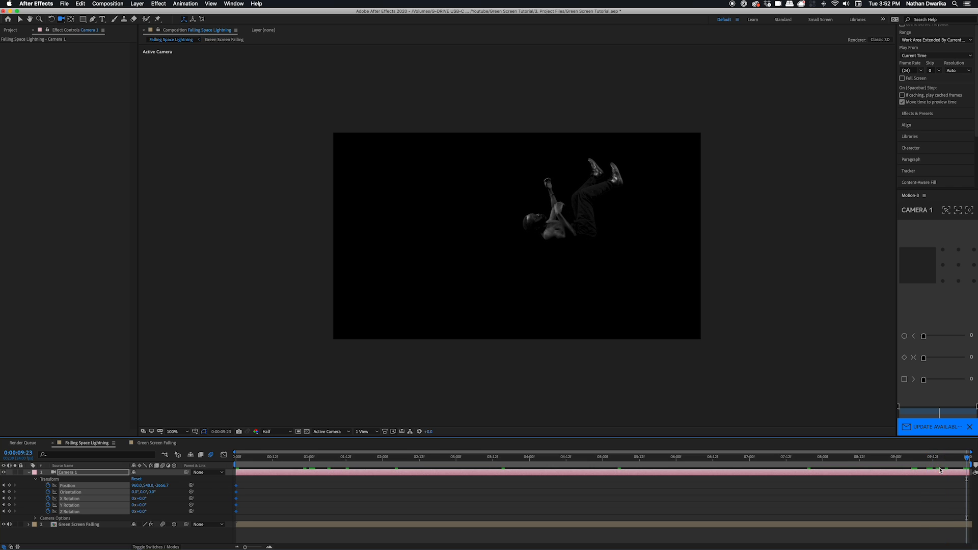
pyautogui.moveTo(576, 254); pyautogui.dragTo(548, 253)
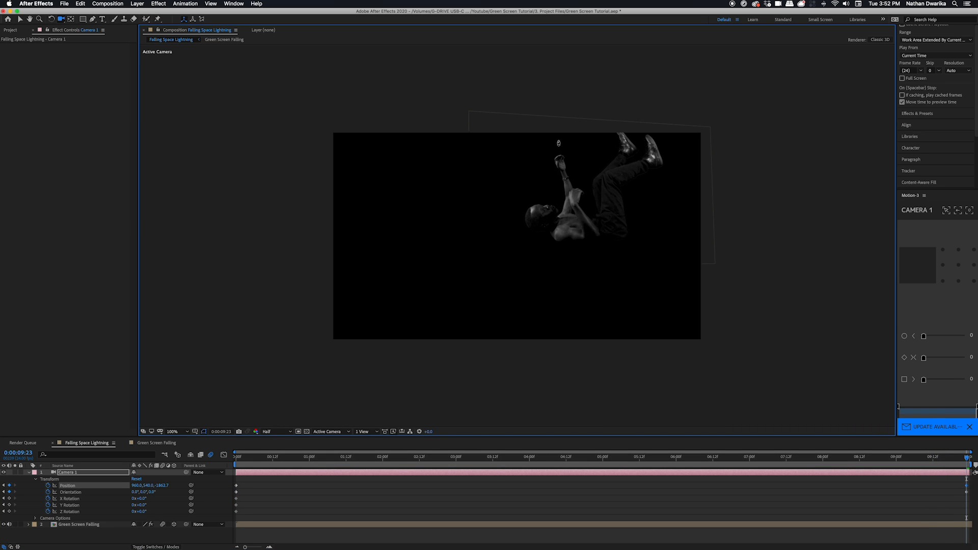
pyautogui.moveTo(540, 217); pyautogui.dragTo(618, 260)
pyautogui.moveTo(962, 466); pyautogui.dragTo(186, 462)
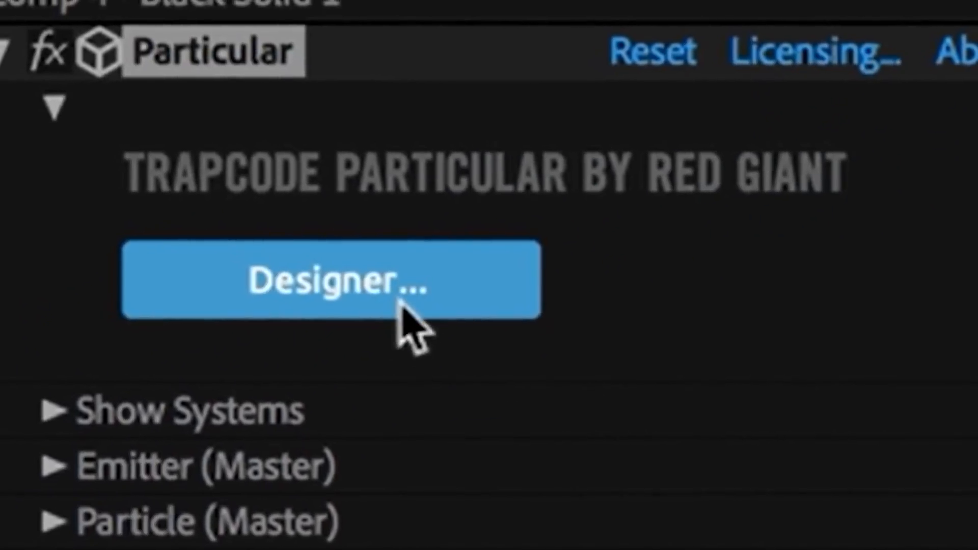
pyautogui.click(402, 305)
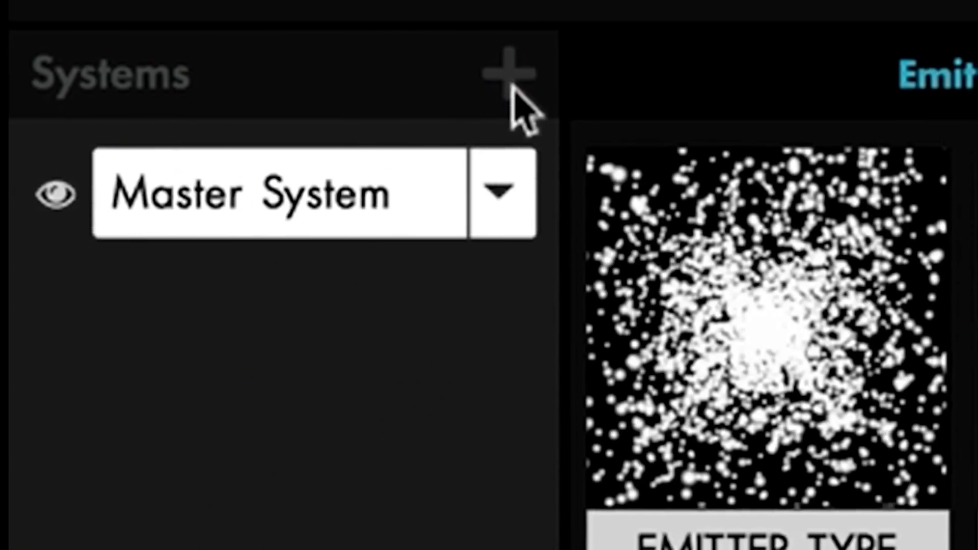
pyautogui.click(509, 83)
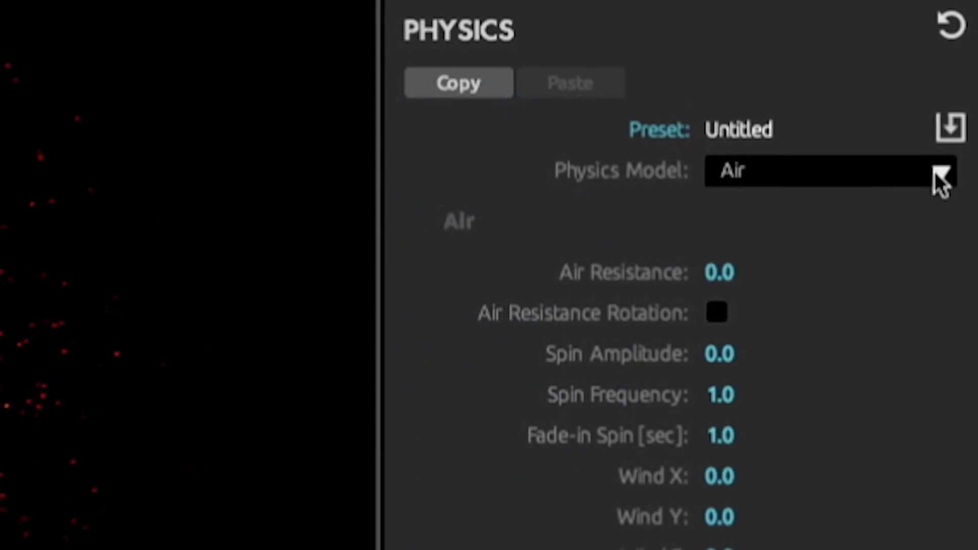
pyautogui.click(943, 184)
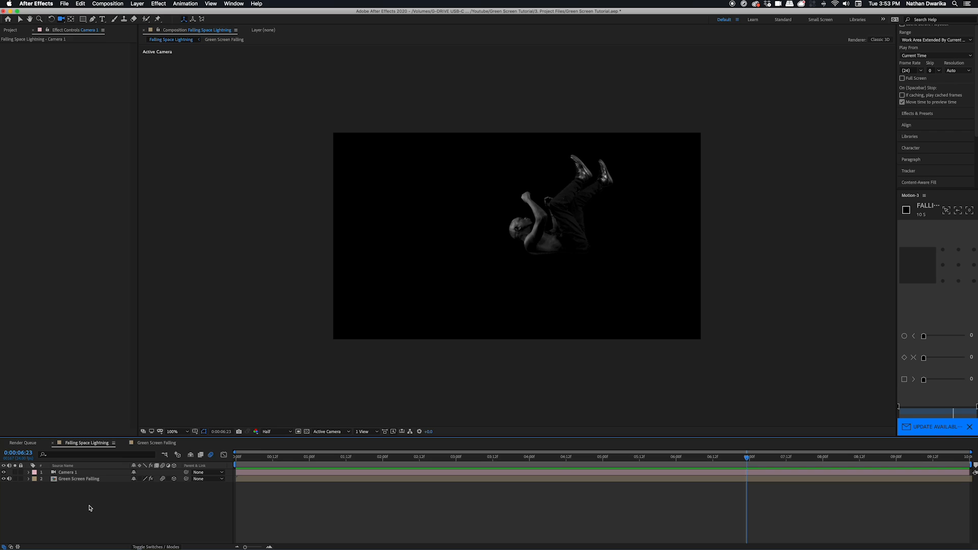
# Create a solid layer named Particles and place it below the Green Screen Falling layer
pyautogui.rightClick(89, 507)
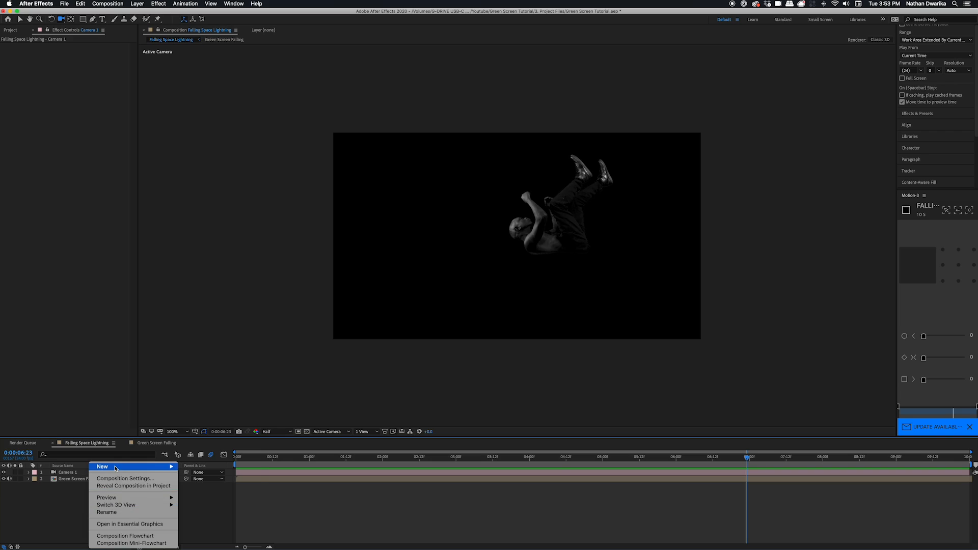
pyautogui.moveTo(168, 467)
pyautogui.click(217, 488)
pyautogui.write('Particles')
pyautogui.press('Return')
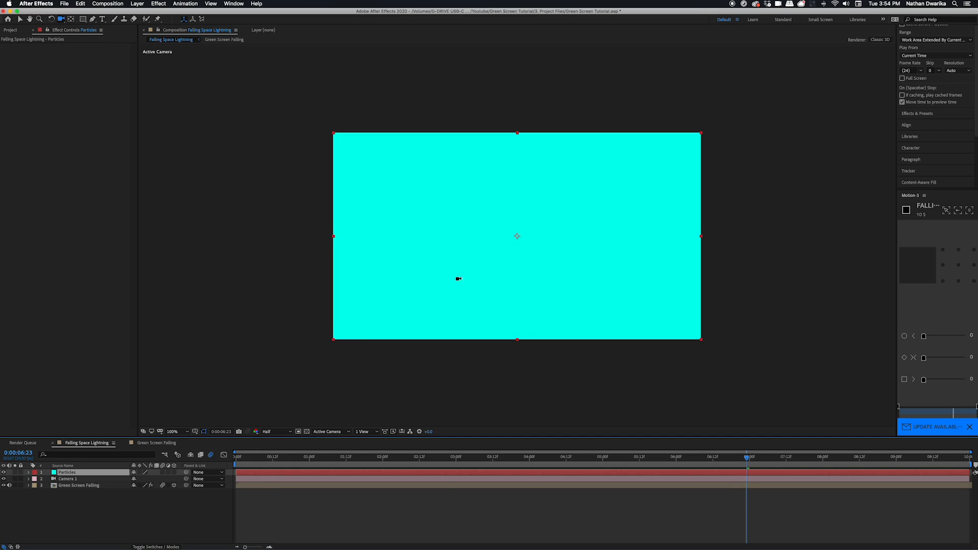
pyautogui.moveTo(76, 473); pyautogui.dragTo(75, 496)
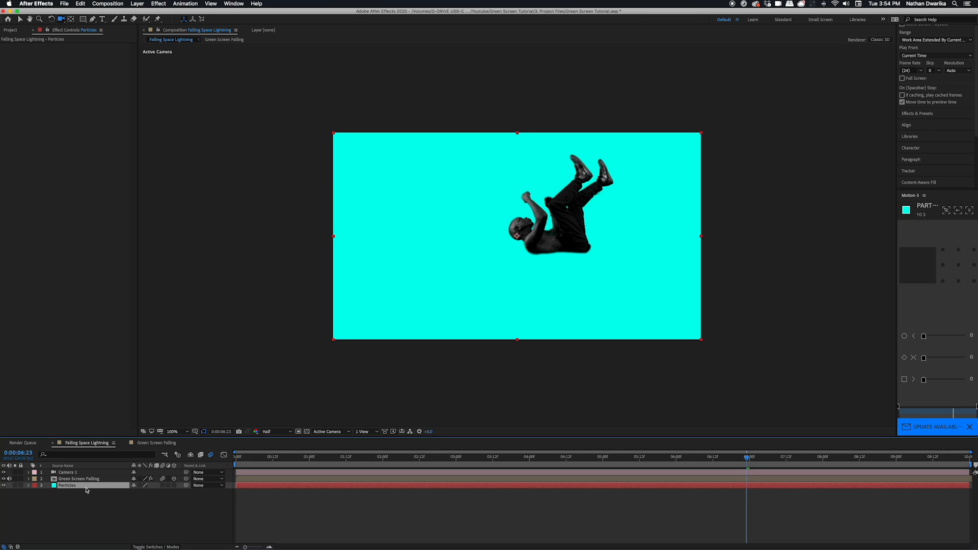
# Apply the RG Trapcode Particular effect to the Particles solid
pyautogui.rightClick(86, 488)
pyautogui.moveTo(99, 449)
pyautogui.moveTo(203, 489)
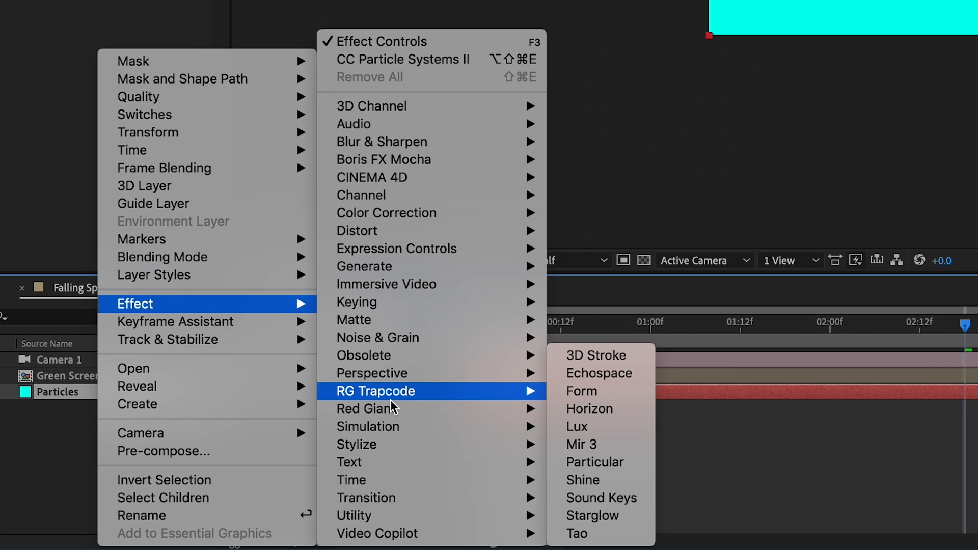
pyautogui.click(598, 462)
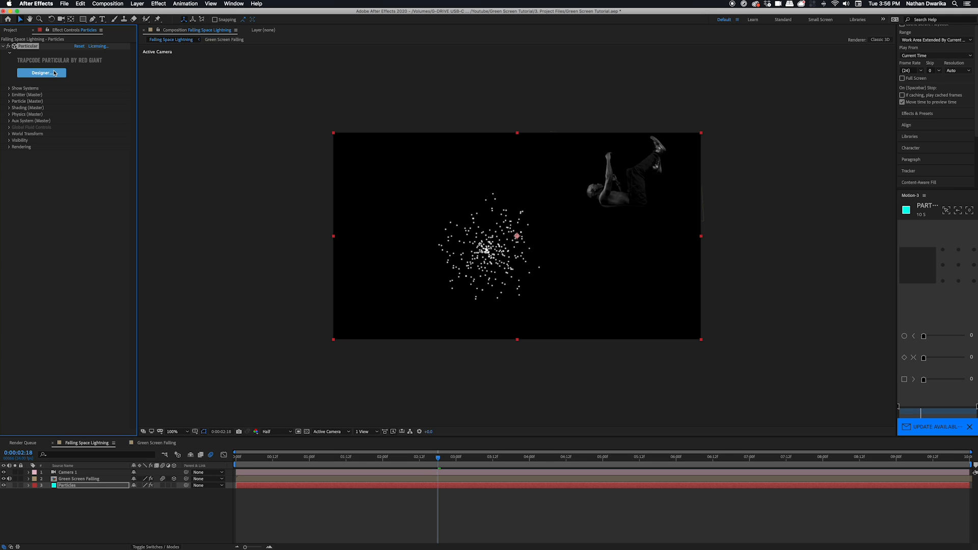
# Load the Ethereal Plane preset from the multiple-system Backgrounds presets in the Particular Designer, then close the preset list
pyautogui.click(37, 73)
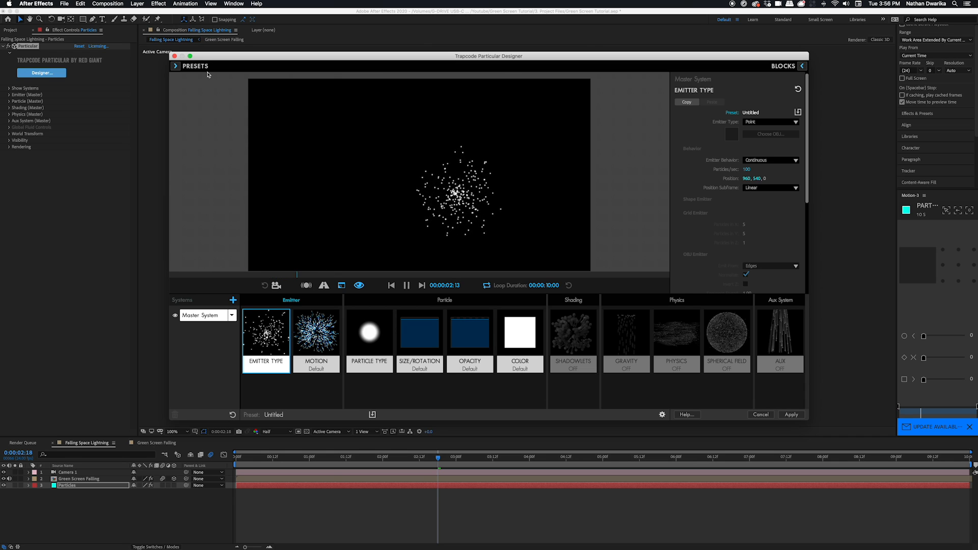
pyautogui.click(176, 66)
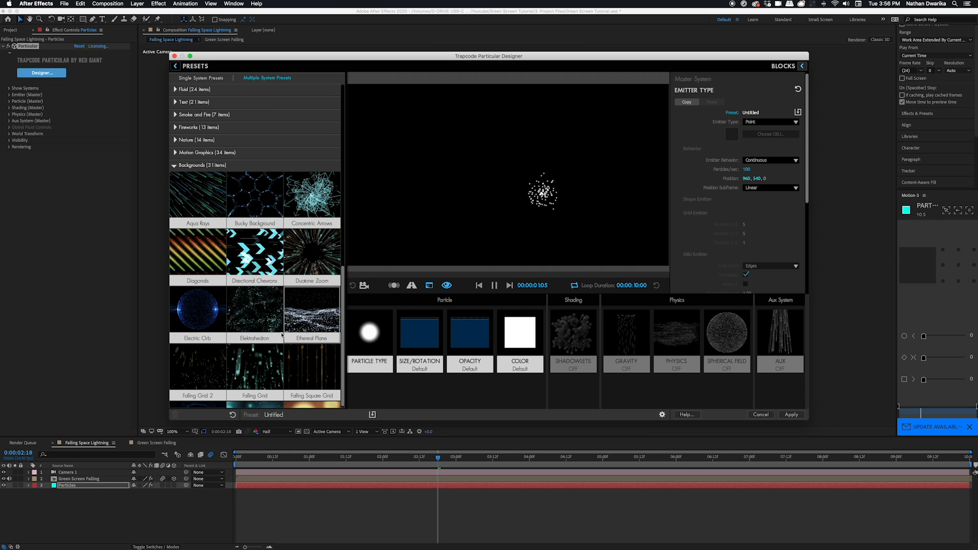
pyautogui.click(338, 339)
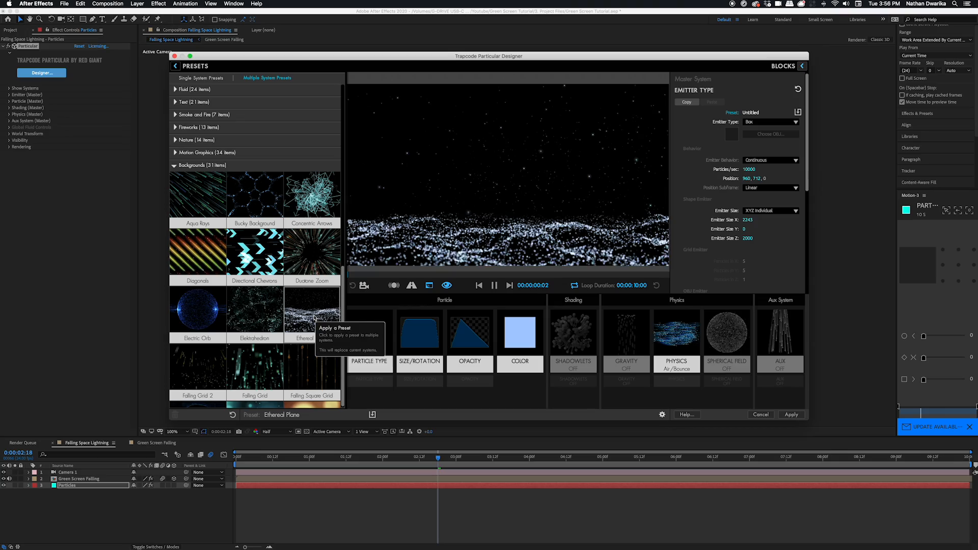
pyautogui.click(73, 535)
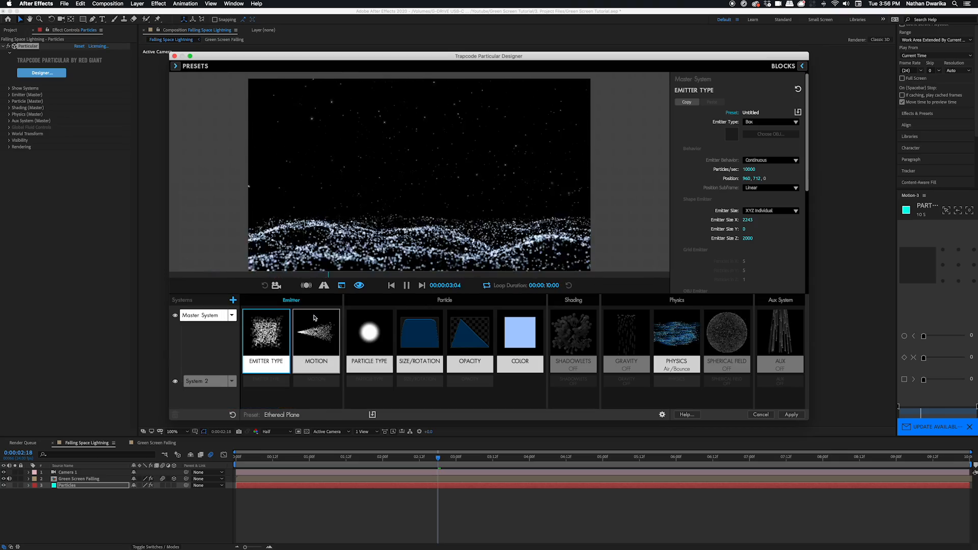
# Select System 2 in the Particular Designer and hide the Master System
pyautogui.click(207, 382)
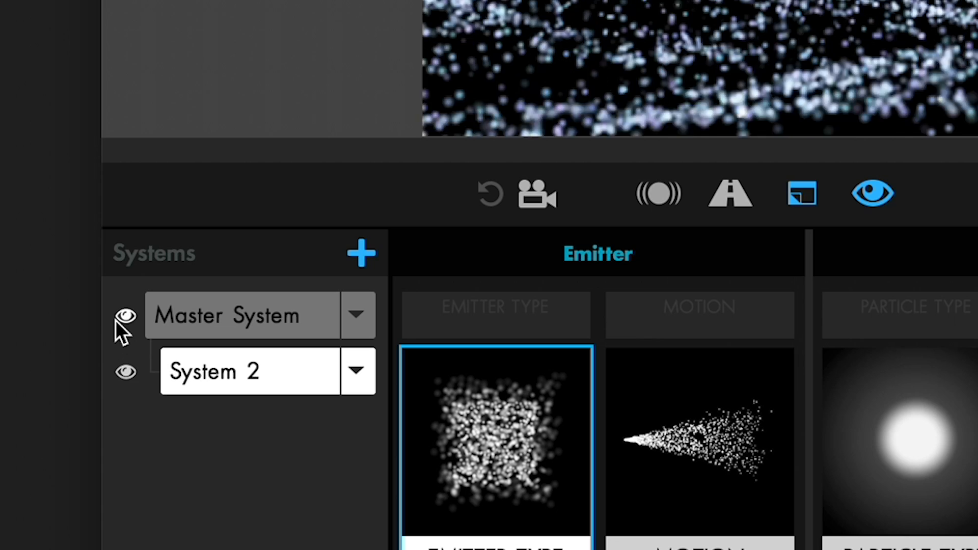
pyautogui.click(174, 316)
pyautogui.click(124, 312)
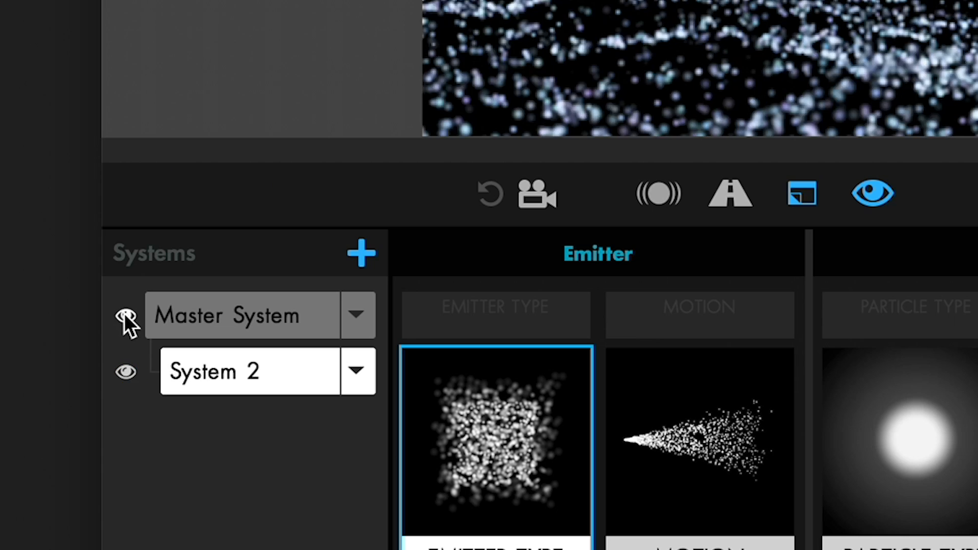
pyautogui.click(125, 314)
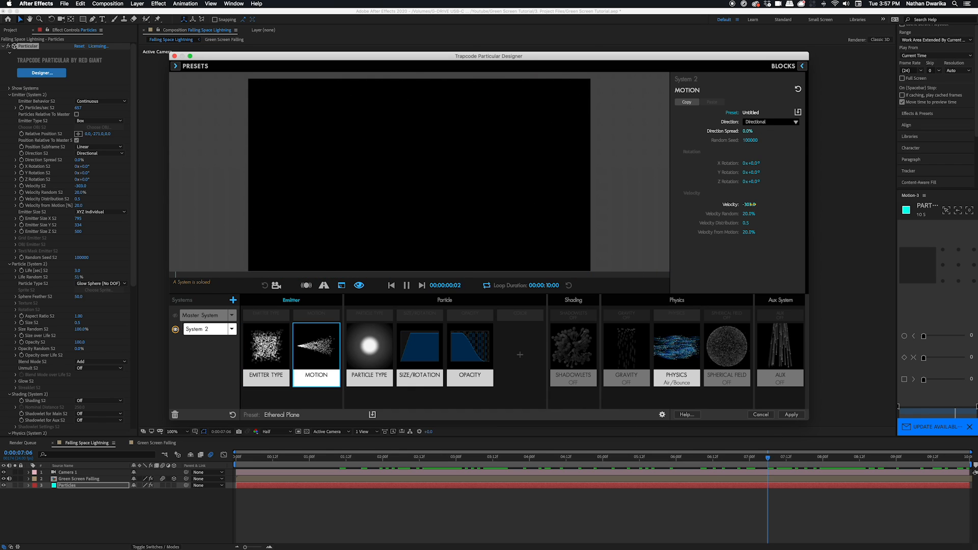
# Set the emitter motion velocity of System 2 to 0
pyautogui.moveTo(753, 204); pyautogui.dragTo(745, 204)
pyautogui.click(751, 205)
pyautogui.write('0')
pyautogui.press('Return')
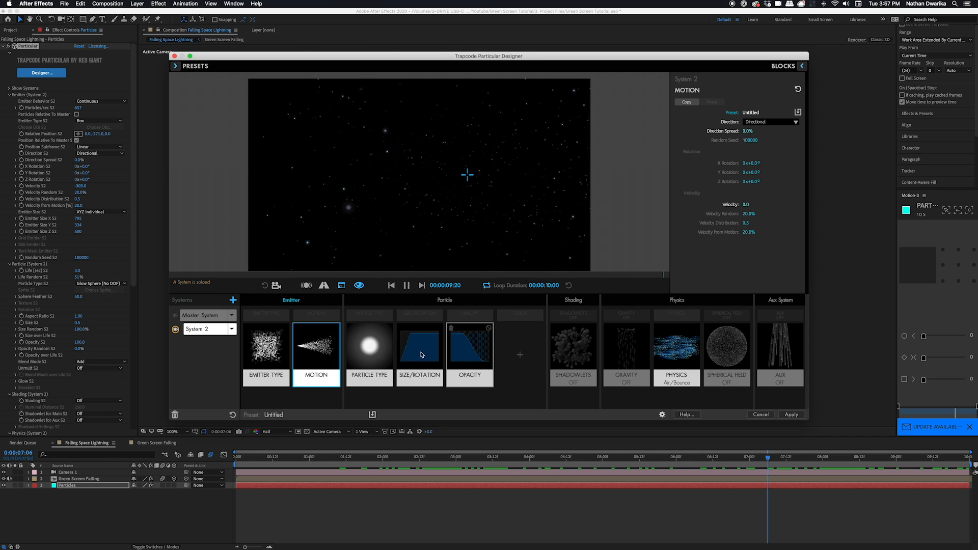
# Set the physics Wind Z of System 2 to 0 and apply the Particular Designer changes to the Particles layer
pyautogui.click(677, 351)
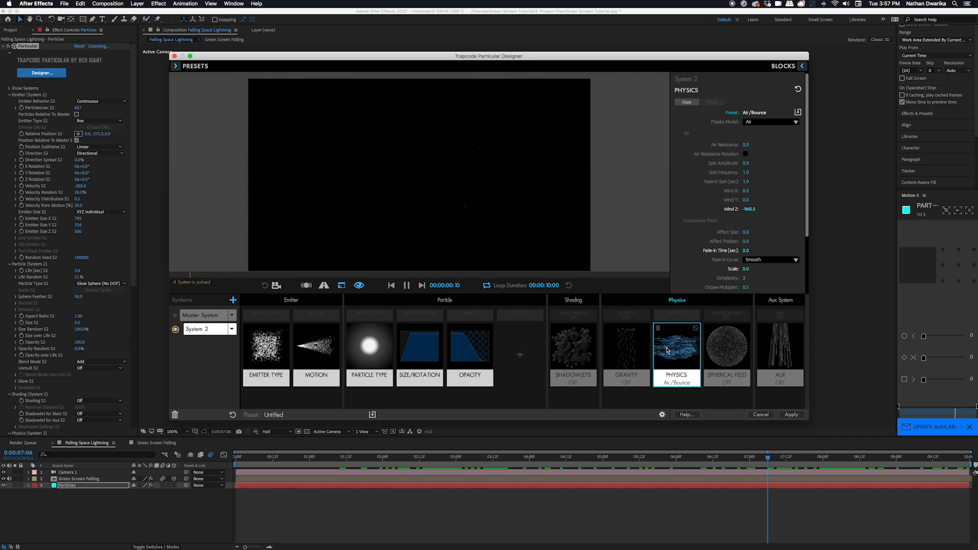
pyautogui.click(752, 209)
pyautogui.write('0')
pyautogui.press('Return')
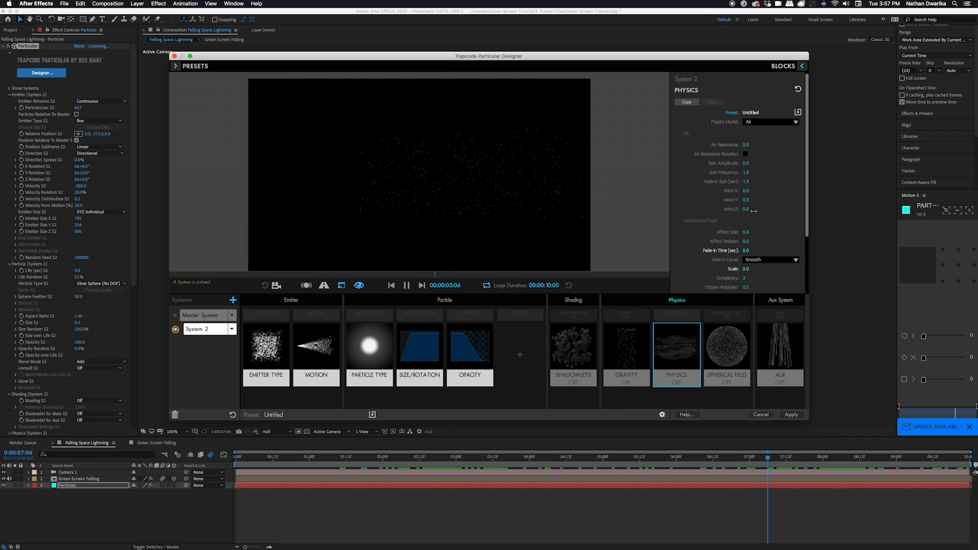
pyautogui.click(790, 414)
# Reposition the System 2 emitter to a relative position of 0.0, -315.0, -1376.0, checking the stars at several times
pyautogui.click(374, 455)
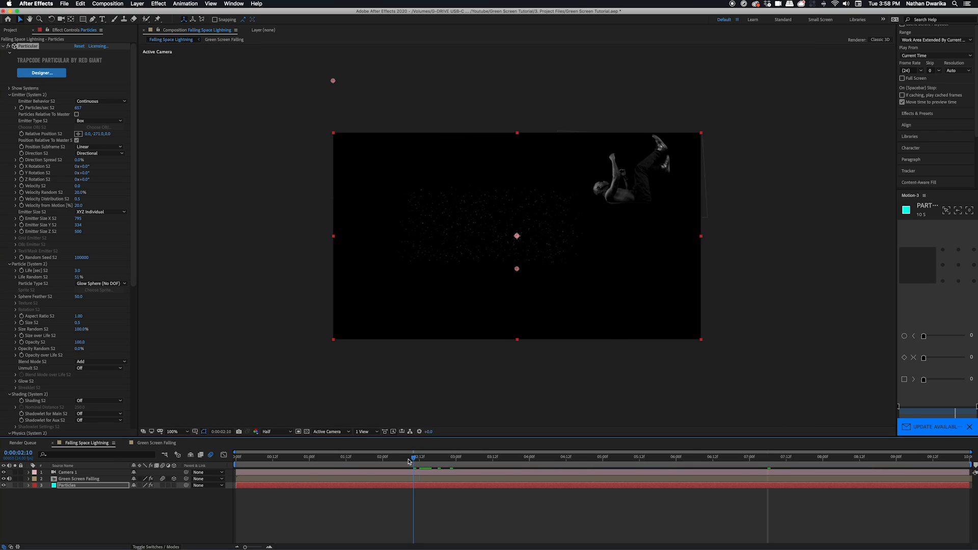
pyautogui.click(426, 454)
pyautogui.moveTo(426, 455); pyautogui.dragTo(236, 454)
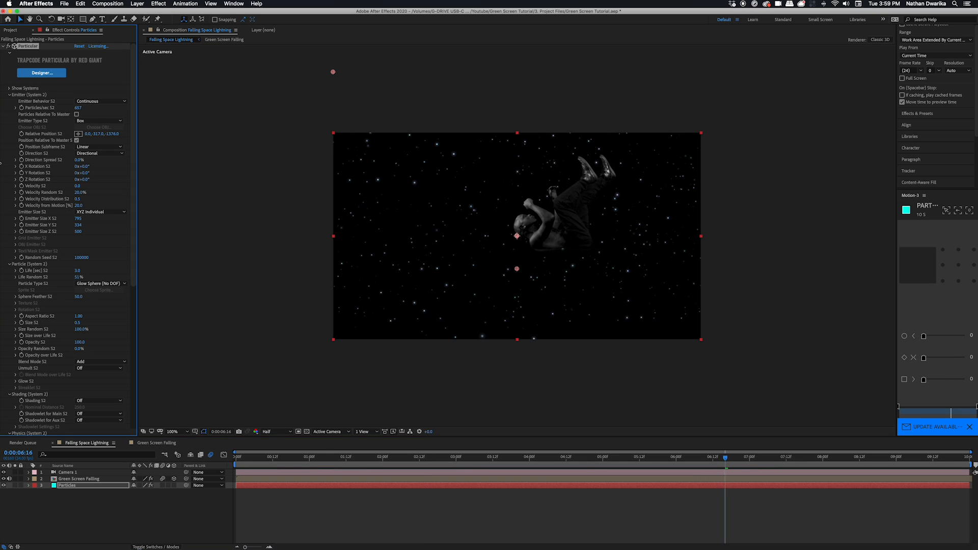
pyautogui.moveTo(1, 163); pyautogui.dragTo(1, 163)
pyautogui.moveTo(326, 457); pyautogui.dragTo(307, 457)
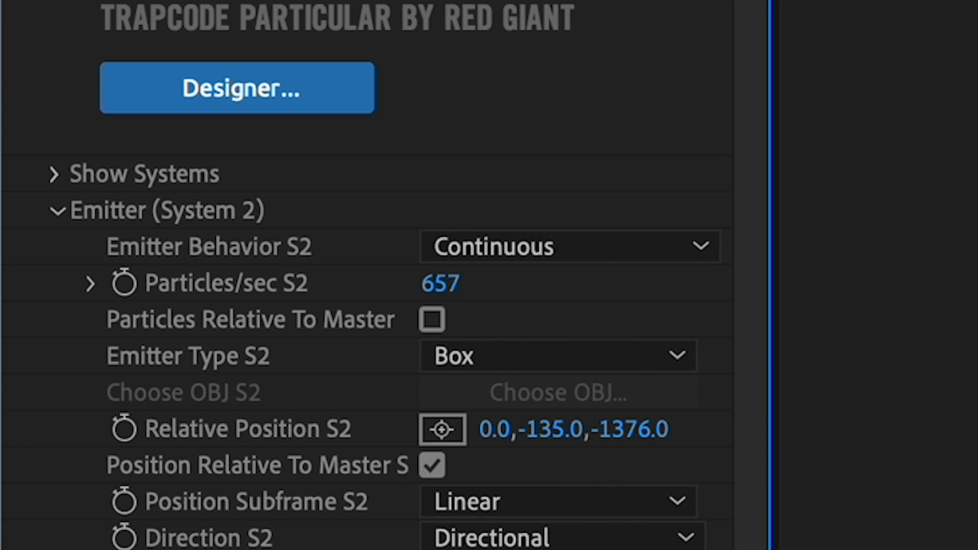
pyautogui.moveTo(568, 428); pyautogui.dragTo(525, 428)
# Shift the Particles layer earlier so stars already fill the first frame, and extend its end to the composition's end
pyautogui.moveTo(308, 457); pyautogui.dragTo(226, 461)
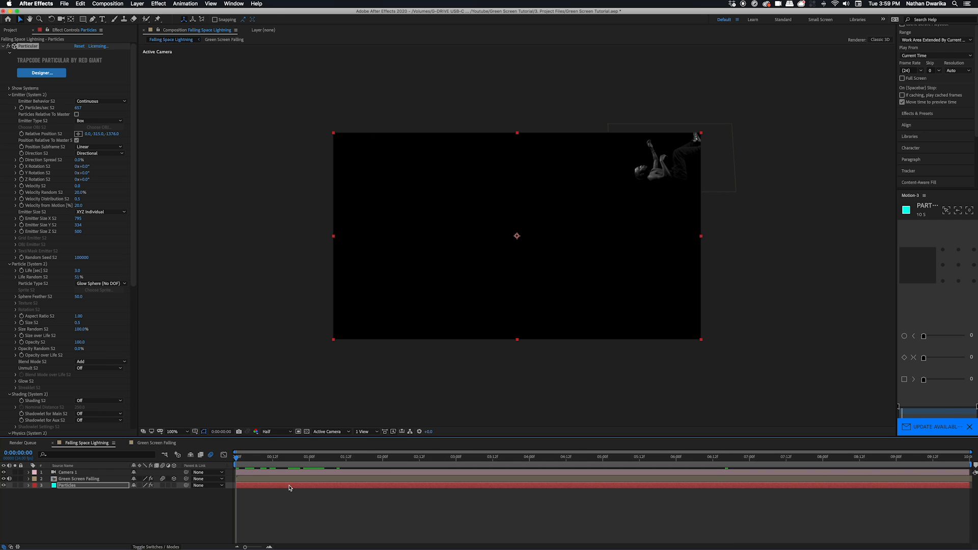
pyautogui.click(289, 488)
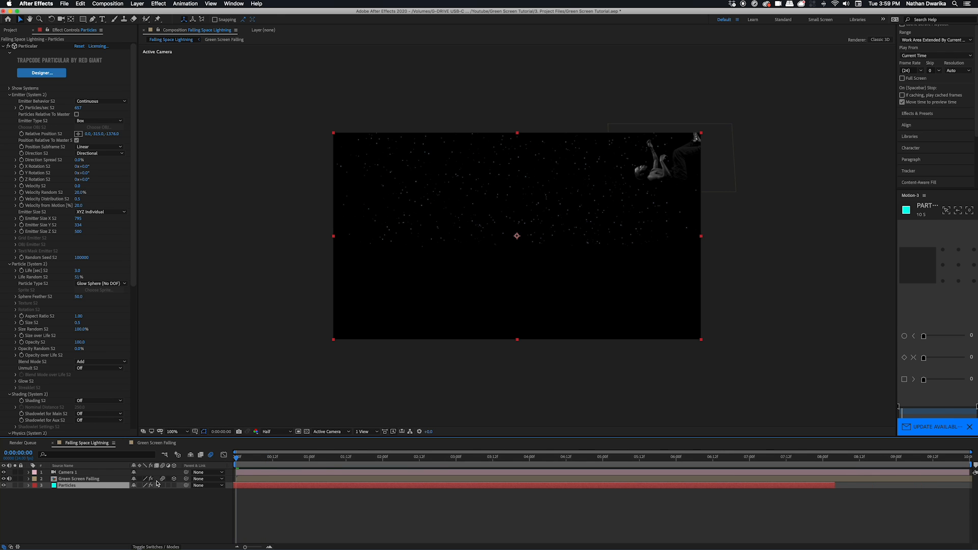
pyautogui.moveTo(849, 486); pyautogui.dragTo(976, 485)
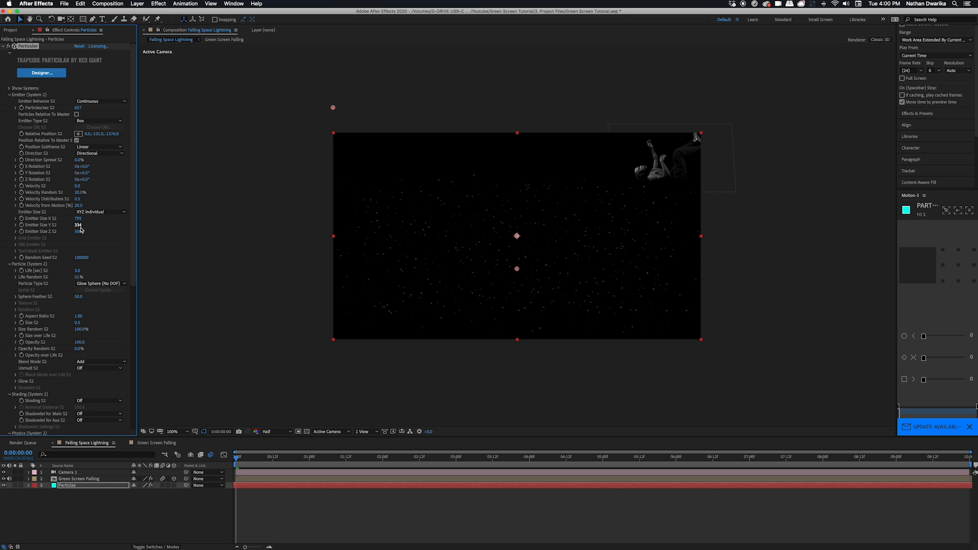
# Enlarge the System 2 emitter size in all three axes, with X at 1391 and Z at 1745, and preview the animation
pyautogui.moveTo(177, 228); pyautogui.dragTo(209, 232)
pyautogui.press('space')
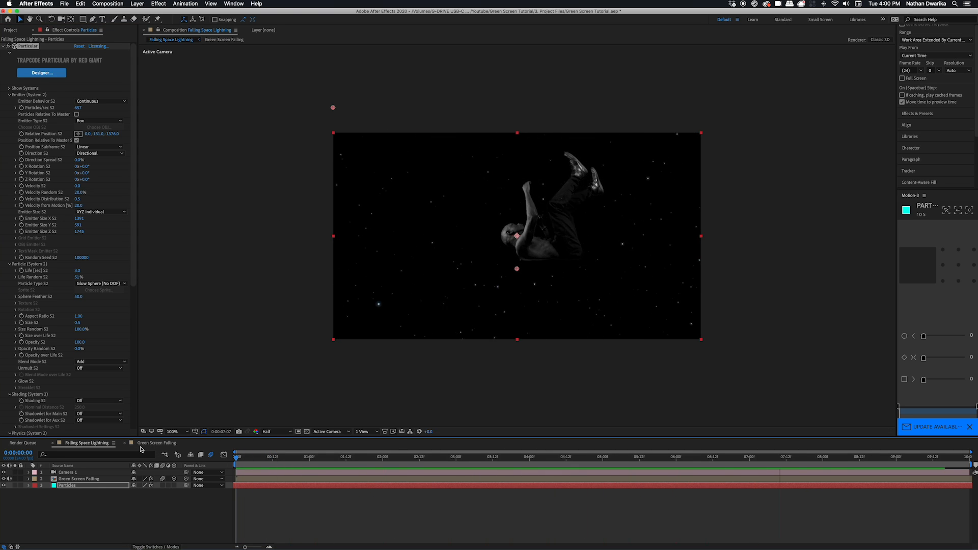
pyautogui.click(265, 473)
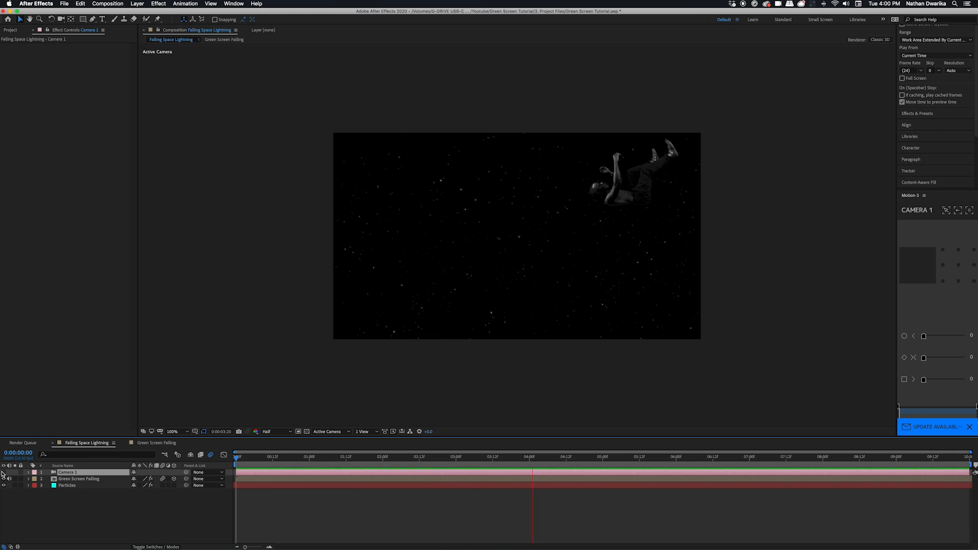
pyautogui.click(276, 460)
# Set the Particles layer's System 2 relative Z position to 43.0, enlarge Emitter Size X to 1566, and preview
pyautogui.click(285, 485)
pyautogui.click(109, 214)
pyautogui.press('space')
pyautogui.click(236, 459)
pyautogui.moveTo(112, 133); pyautogui.dragTo(32, 166)
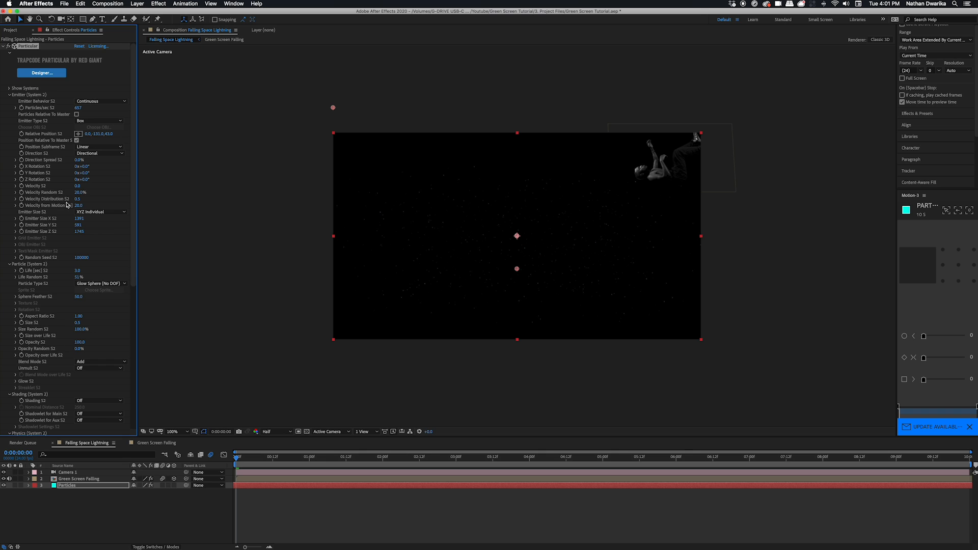
pyautogui.press('space')
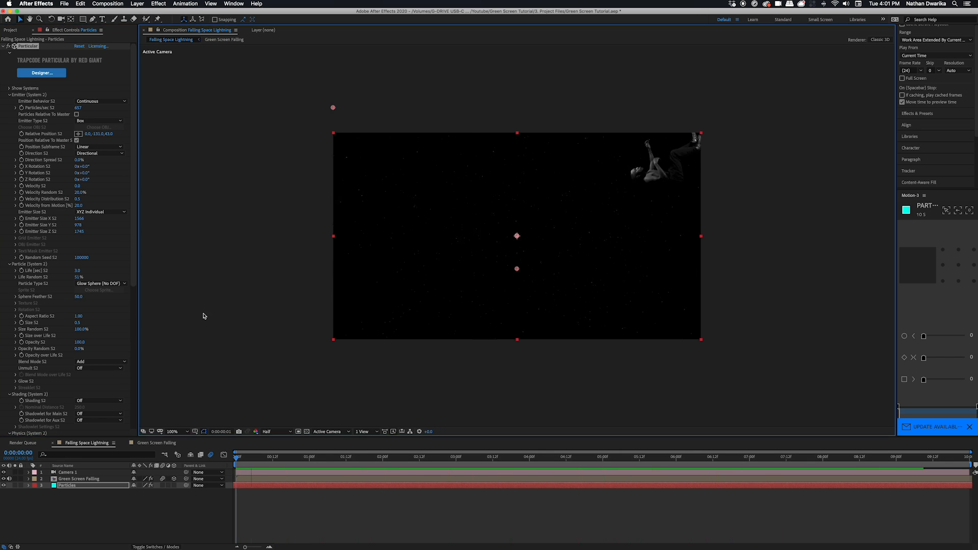
# Import galaxy-2.jpg from the space footage folder and place it beneath the Particles layer in the Falling Space Lightning composition
pyautogui.click(154, 520)
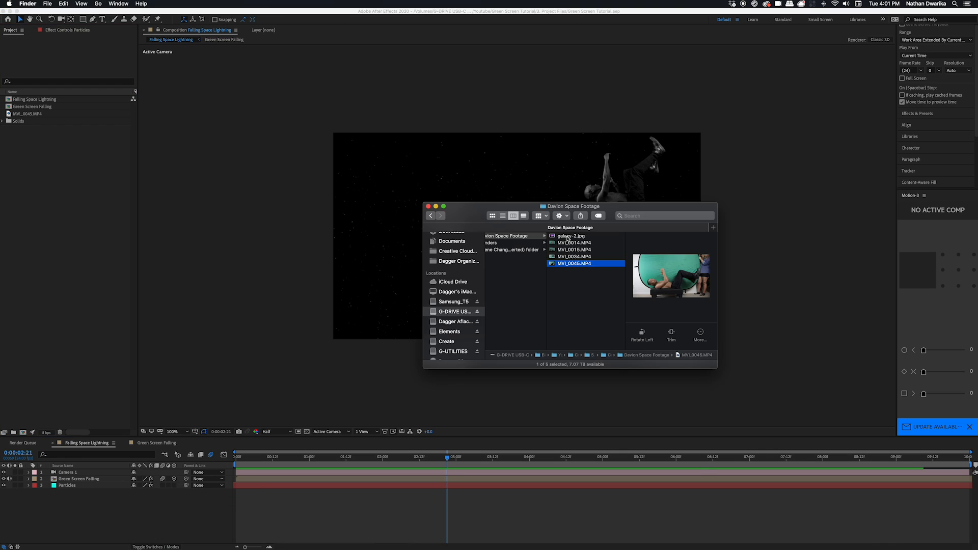
pyautogui.press('space')
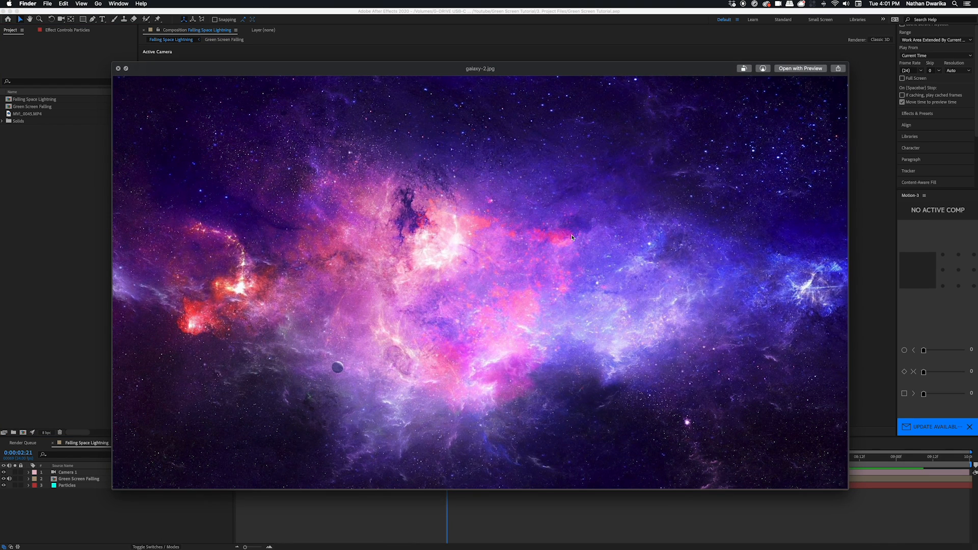
pyautogui.press('space')
pyautogui.press('Return')
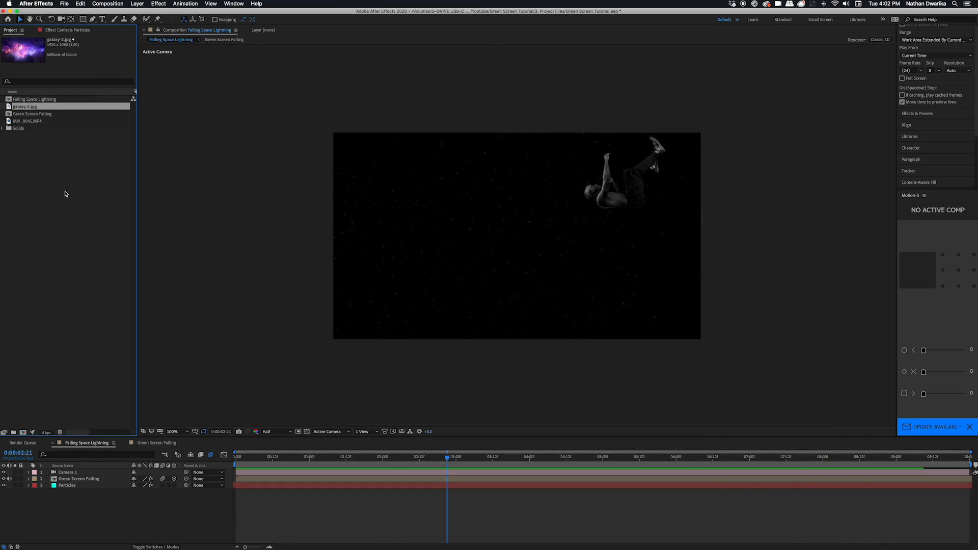
pyautogui.moveTo(59, 109); pyautogui.dragTo(61, 491)
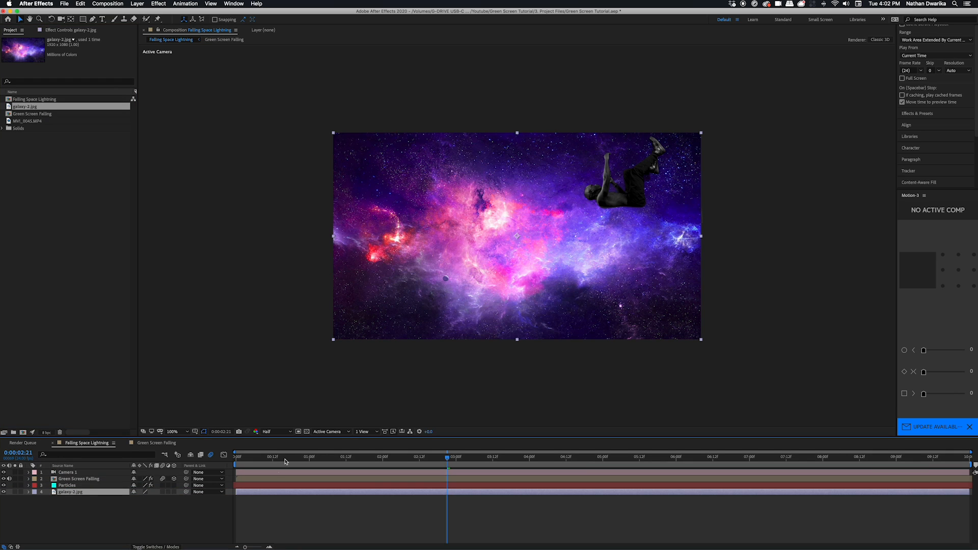
pyautogui.moveTo(277, 458); pyautogui.dragTo(227, 456)
pyautogui.moveTo(409, 457); pyautogui.dragTo(417, 457)
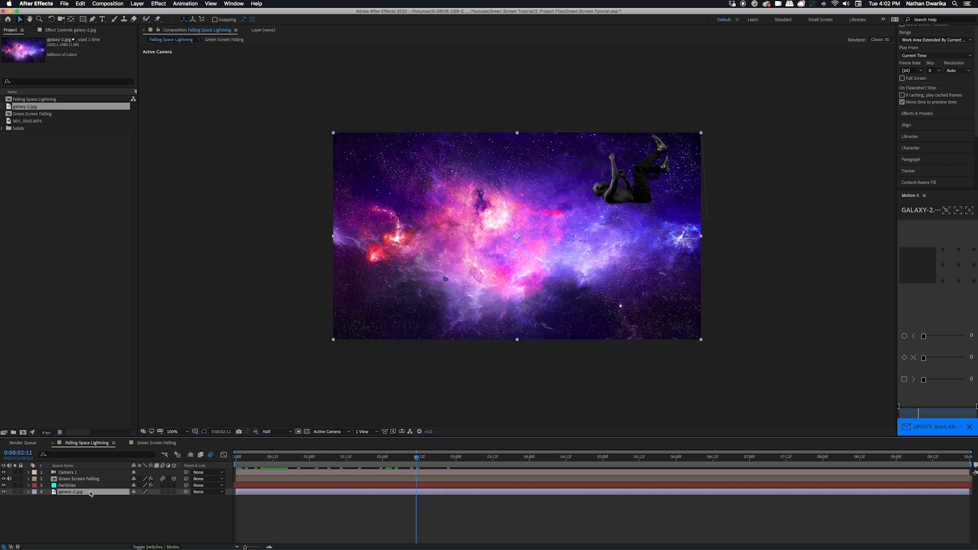
# Apply the Black & White effect to galaxy-2.jpg with Reds 7.0, Greens 29.0 and Blues -1.0
pyautogui.rightClick(90, 494)
pyautogui.moveTo(132, 449)
pyautogui.moveTo(219, 412)
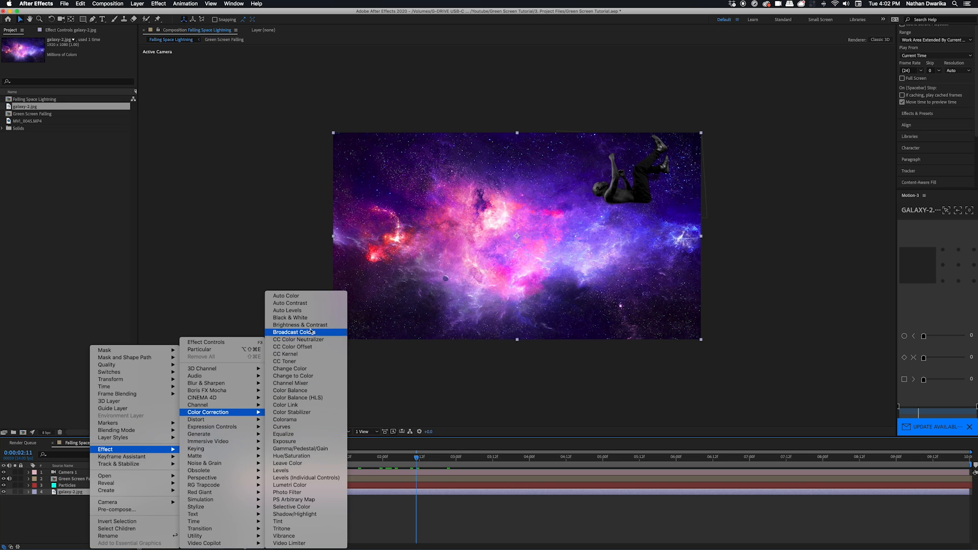
pyautogui.click(290, 317)
pyautogui.moveTo(78, 79); pyautogui.dragTo(77, 55)
# Add the Curves effect to the galaxy-2.jpg layer
pyautogui.click(67, 177)
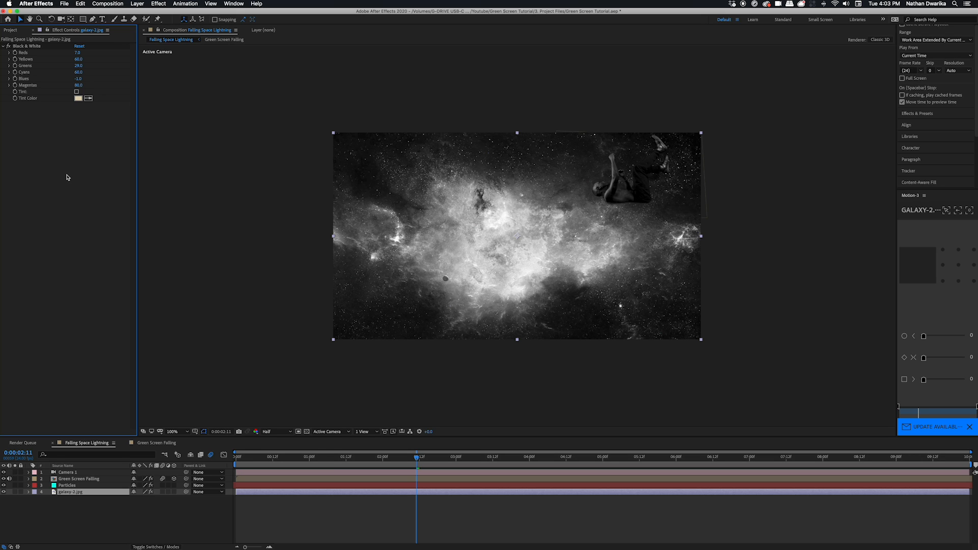
pyautogui.hotkey('ctrl', 'space')
pyautogui.write('cr')
pyautogui.press('BackSpace')
pyautogui.write('urves')
pyautogui.press('Return')
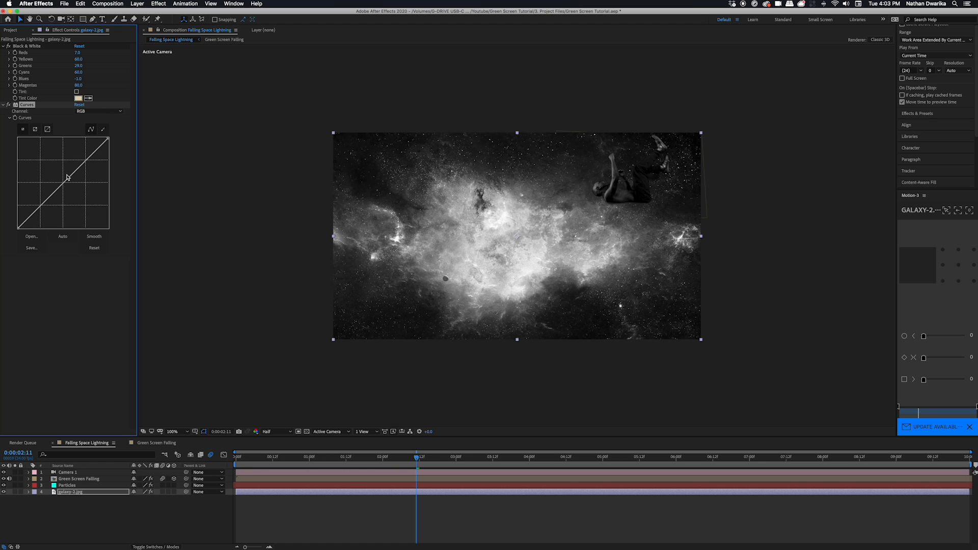
# Try lowering the midtones and lifting the shadows on the galaxy's RGB curve, and undo both curve edits
pyautogui.moveTo(70, 174); pyautogui.dragTo(79, 184)
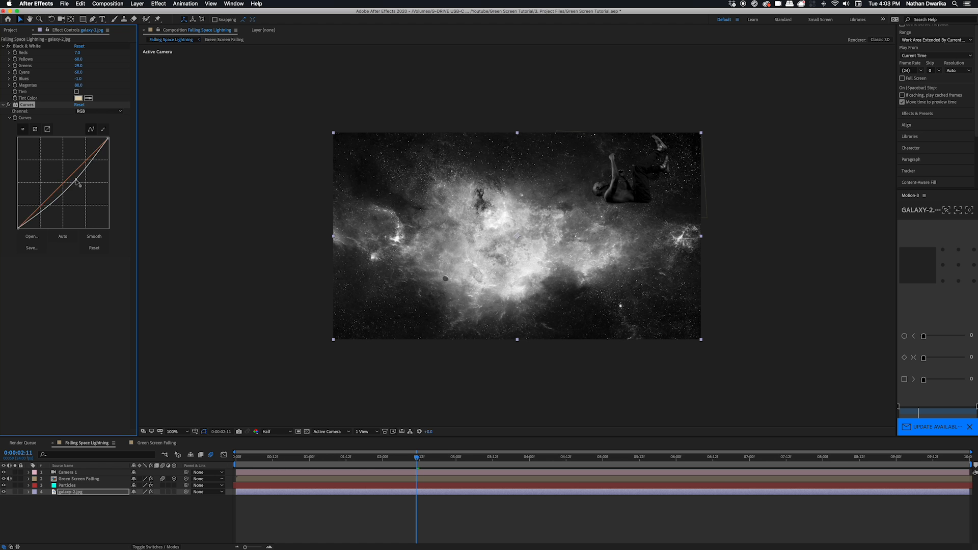
pyautogui.moveTo(44, 220)
pyautogui.mouseDown()
pyautogui.moveTo(40, 201)
pyautogui.moveTo(46, 214)
pyautogui.moveTo(48, 207)
pyautogui.mouseUp()
pyautogui.press('super+z')
pyautogui.press('super+z')
# Darken the galaxy by lowering the RGB curve in the upper midtones and the shadows
pyautogui.click(86, 111)
pyautogui.click(87, 119)
pyautogui.moveTo(76, 176)
pyautogui.mouseDown()
pyautogui.moveTo(95, 188)
pyautogui.moveTo(87, 176)
pyautogui.mouseUp()
pyautogui.moveTo(48, 204)
pyautogui.mouseDown()
pyautogui.moveTo(41, 196)
pyautogui.moveTo(45, 212)
pyautogui.mouseUp()
pyautogui.hotkey('ctrl', 'space')
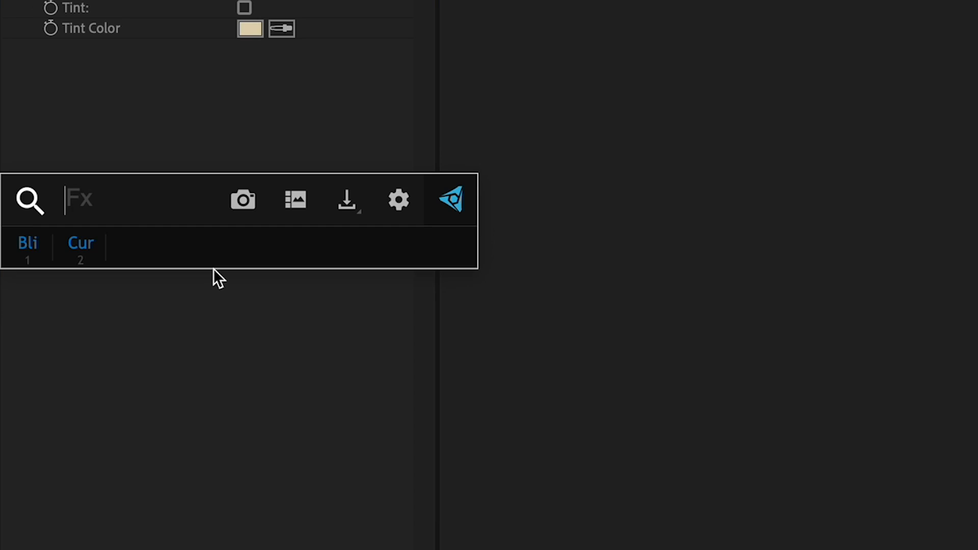
pyautogui.write('cr')
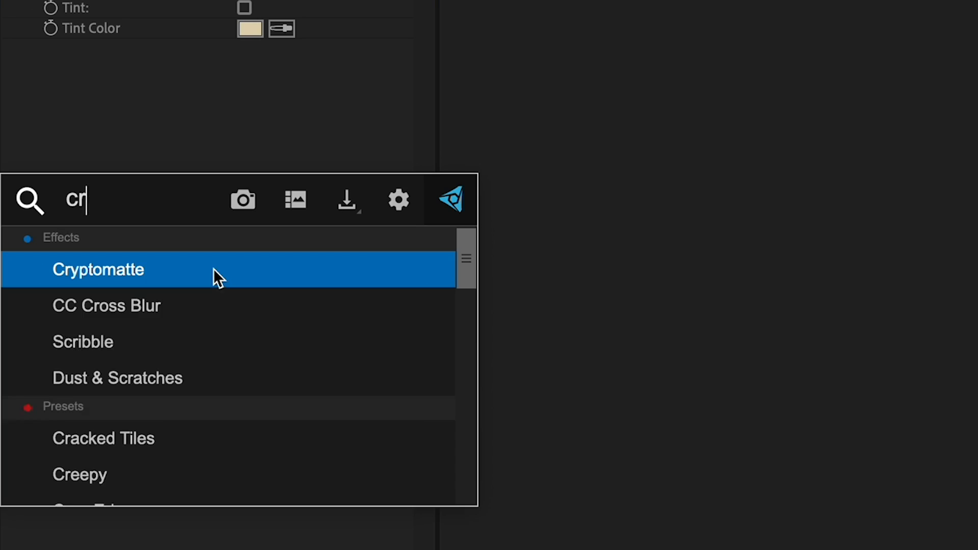
pyautogui.press('BackSpace')
pyautogui.write('ur')
pyautogui.press('Return')
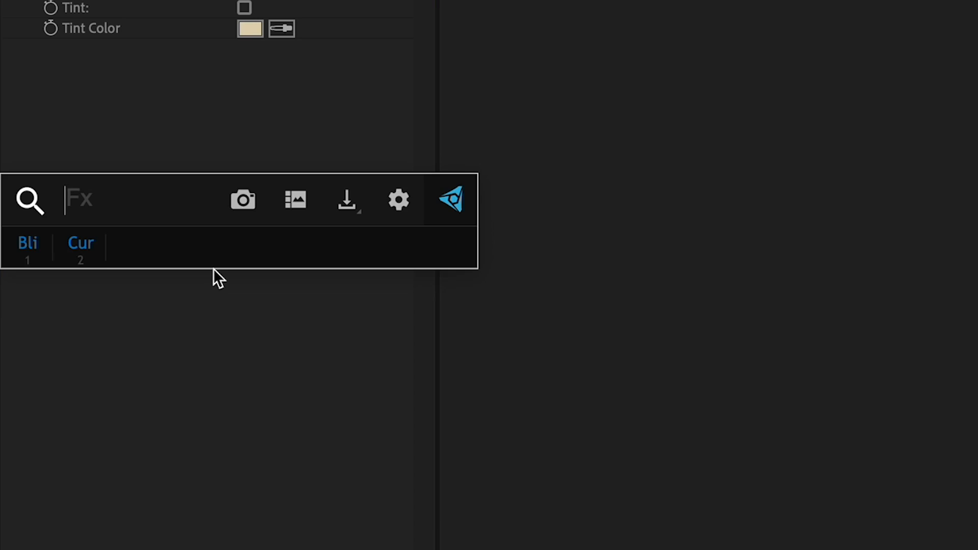
pyautogui.write('cr')
pyautogui.press('BackSpace')
pyautogui.write('urves')
pyautogui.press('Return')
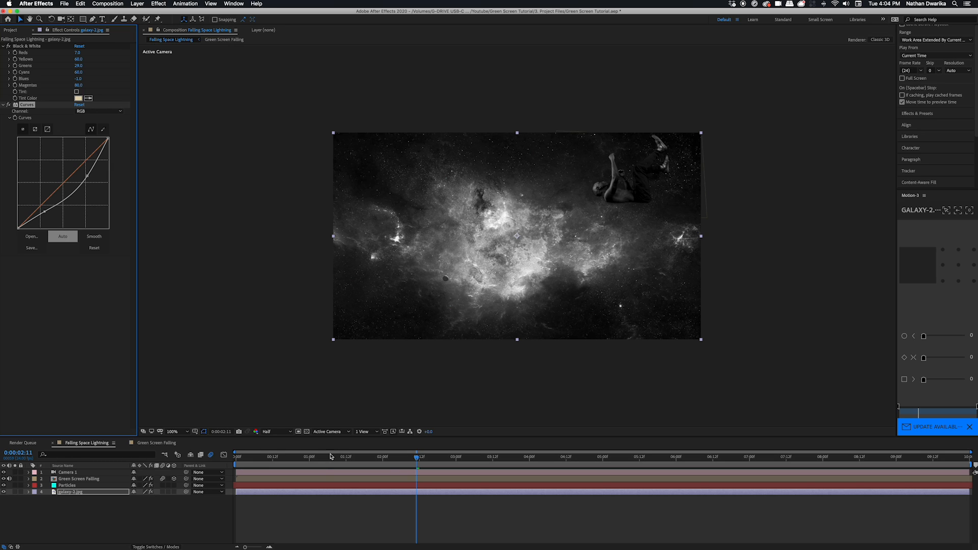
# Make galaxy-2.jpg a 3D layer so it follows the camera, and check the movement along the timeline
pyautogui.moveTo(334, 453); pyautogui.dragTo(227, 452)
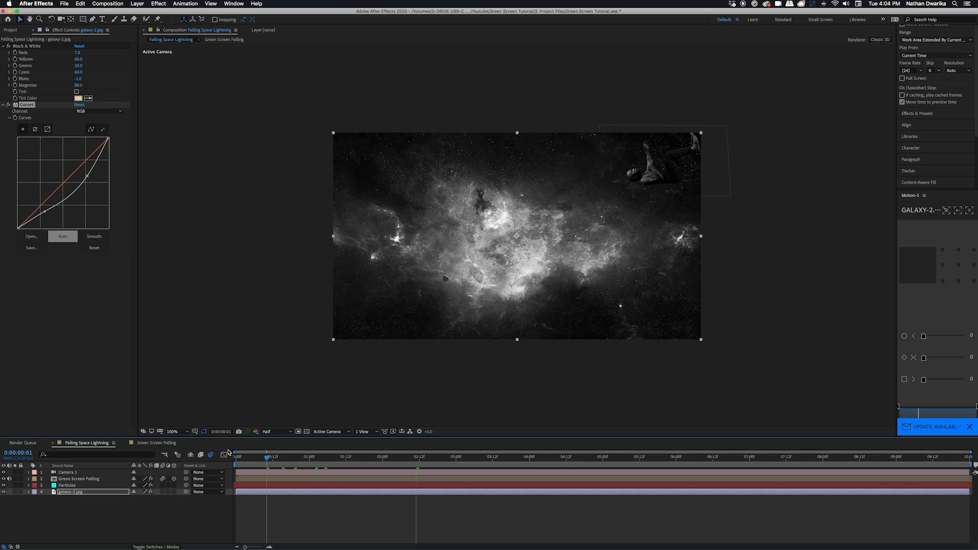
pyautogui.click(174, 492)
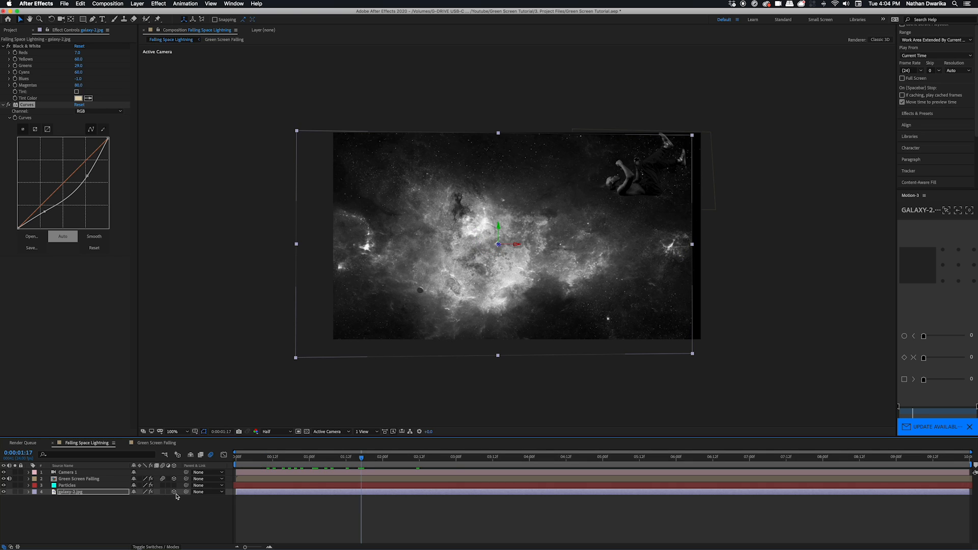
pyautogui.moveTo(273, 457); pyautogui.dragTo(174, 465)
# Draw a closed, irregular Pen tool mask around the bright nebula on the galaxy-2.jpg layer at the first frame
pyautogui.click(116, 493)
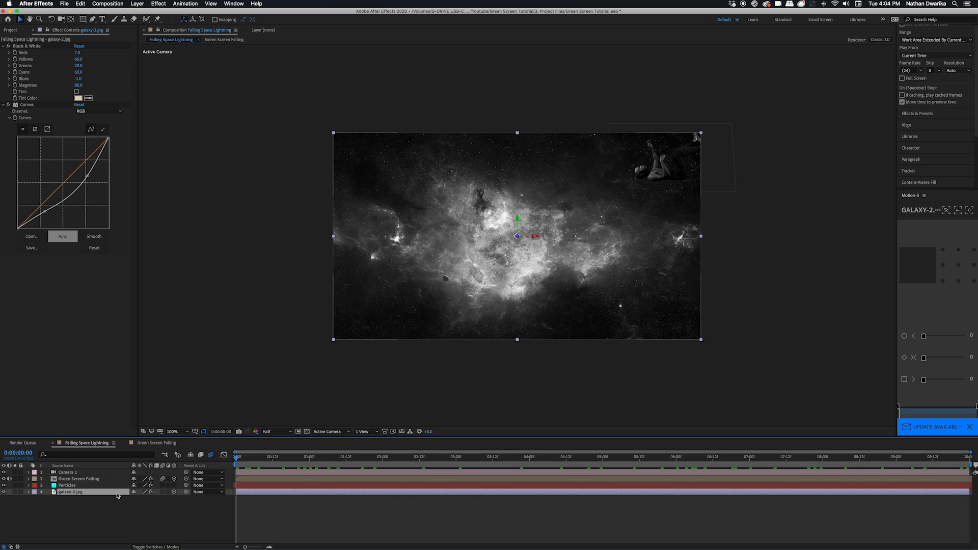
pyautogui.click(92, 19)
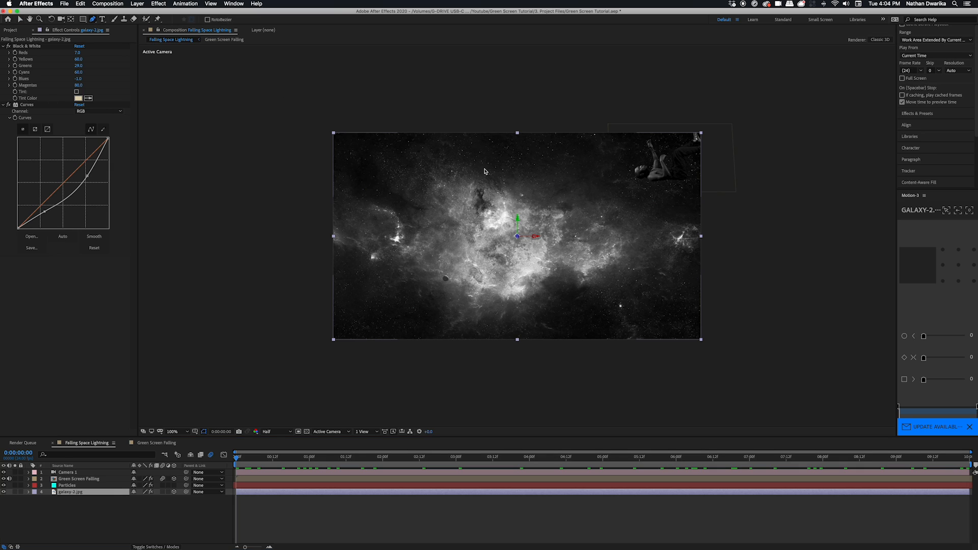
pyautogui.click(465, 166)
pyautogui.click(416, 157)
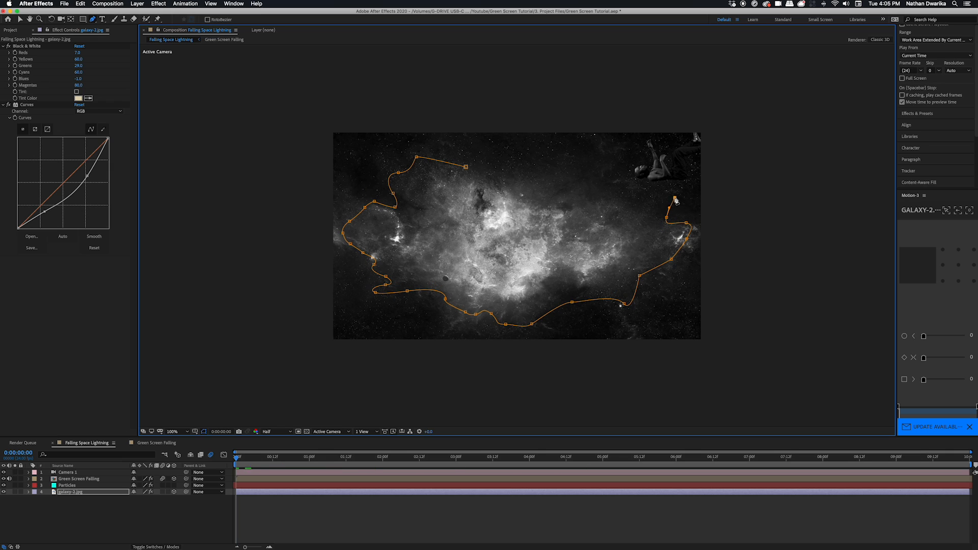
pyautogui.click(465, 167)
pyautogui.press('v')
# Set the galaxy mask's feather to 1131.0 pixels and preview the softened nebula
pyautogui.click(29, 492)
pyautogui.click(42, 505)
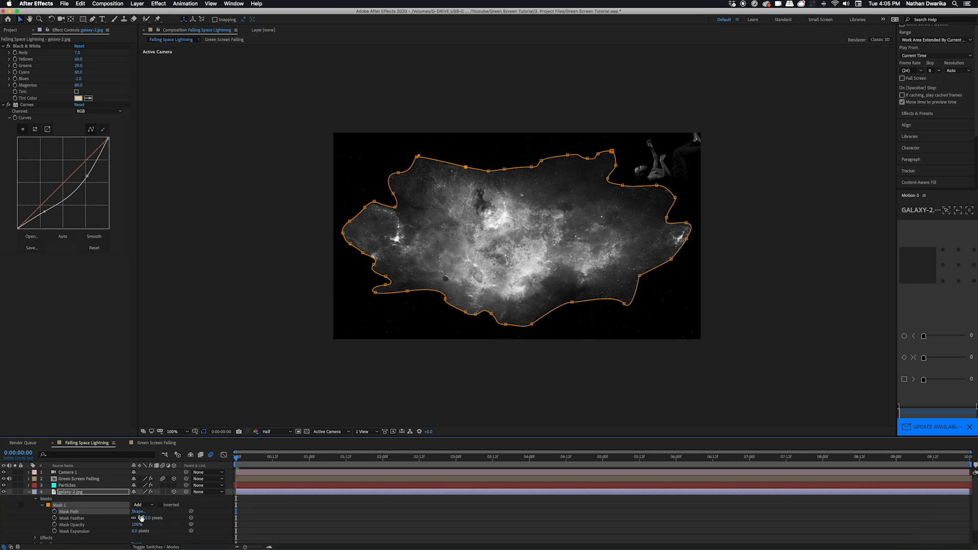
pyautogui.moveTo(142, 519); pyautogui.dragTo(372, 507)
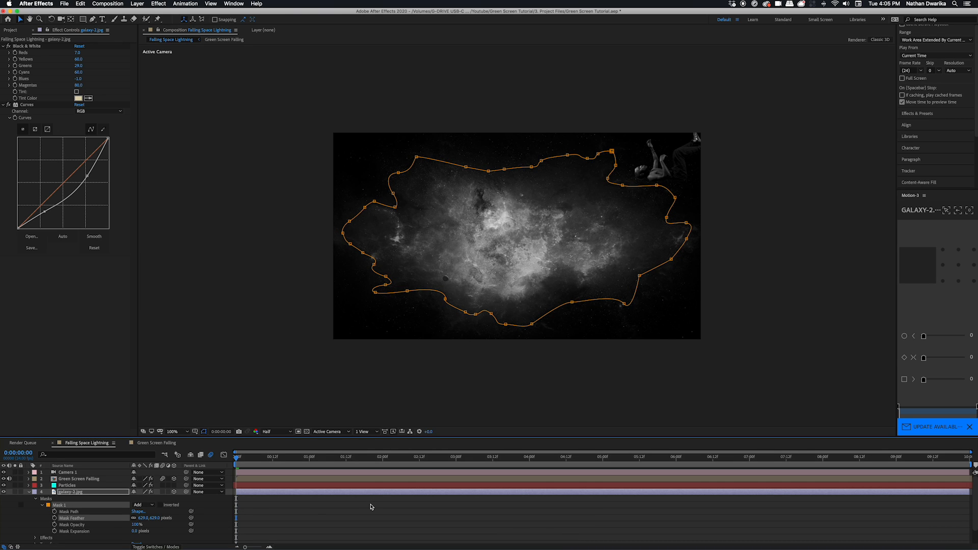
pyautogui.scroll(-3, 371, 507)
pyautogui.moveTo(151, 501); pyautogui.dragTo(410, 515)
pyautogui.click(233, 528)
pyautogui.moveTo(237, 458); pyautogui.dragTo(289, 462)
pyautogui.press('space')
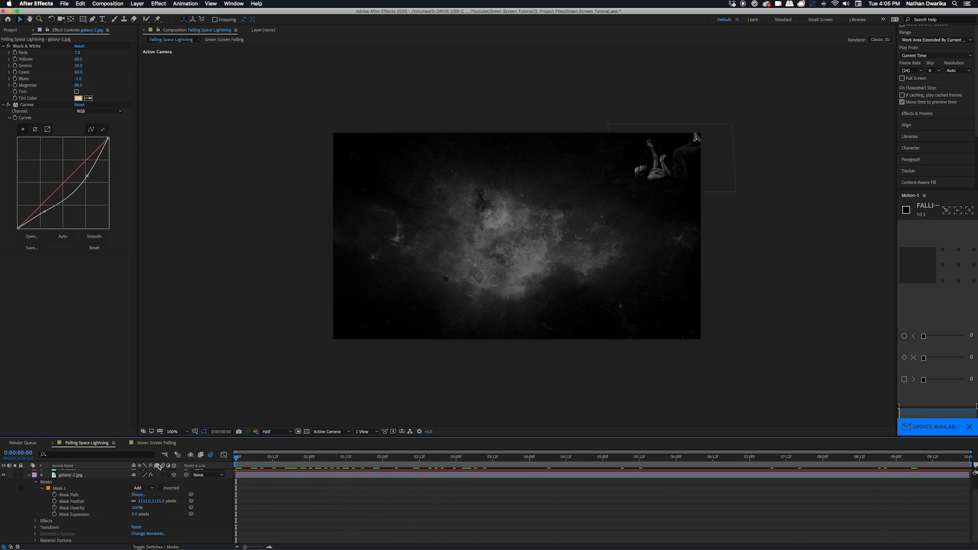
# Push the galaxy-2.jpg layer back in depth by setting its Z position to 714.0
pyautogui.click(100, 476)
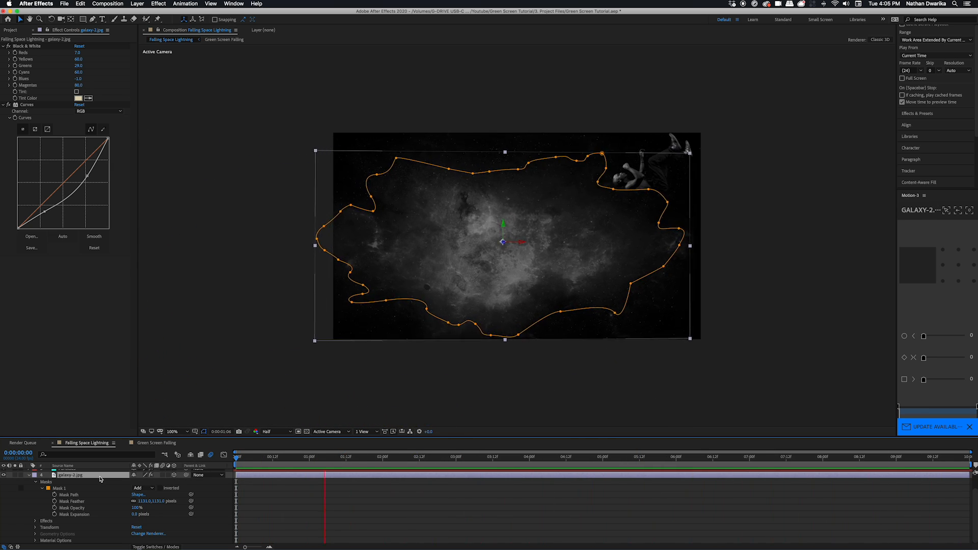
pyautogui.press('p')
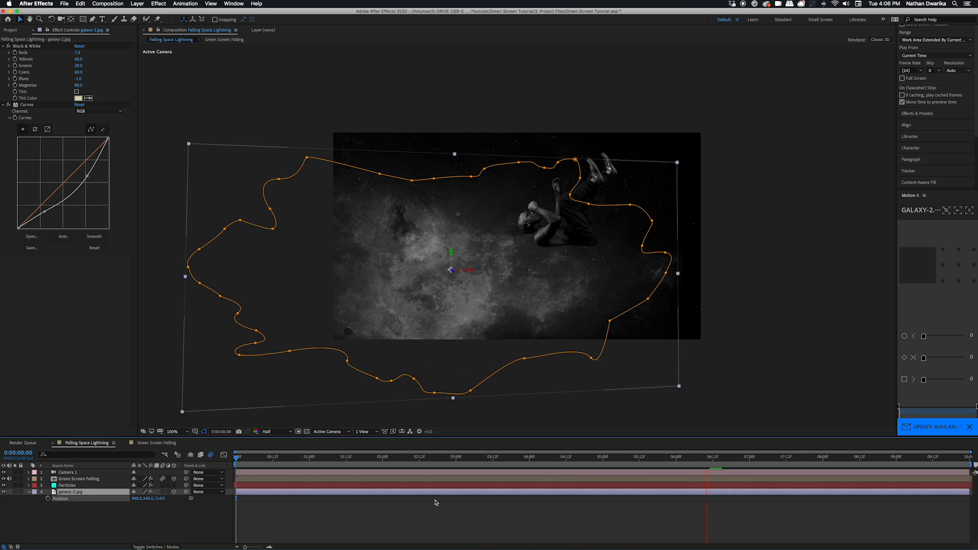
# Lower galaxy-2.jpg's opacity, shape its Curves effect's Alpha channel into a shallow S-shaped dip, and preview the dimmed nebula
pyautogui.press('t')
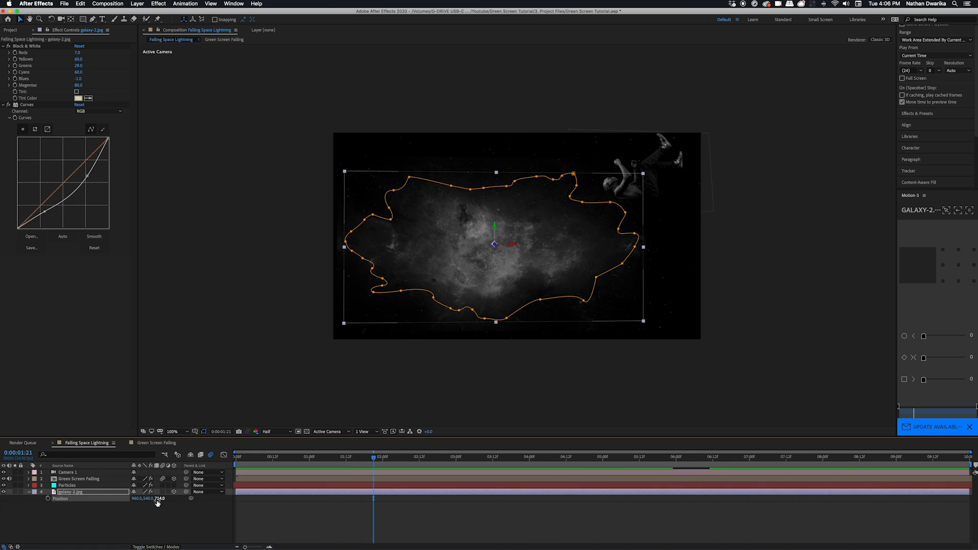
pyautogui.click(100, 111)
pyautogui.click(84, 137)
pyautogui.moveTo(86, 159); pyautogui.dragTo(89, 164)
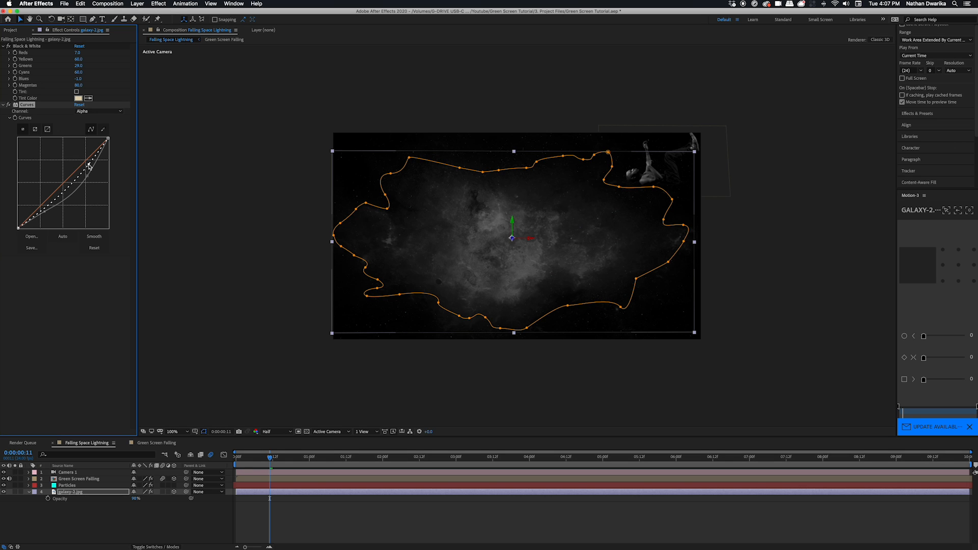
pyautogui.moveTo(38, 214); pyautogui.dragTo(38, 208)
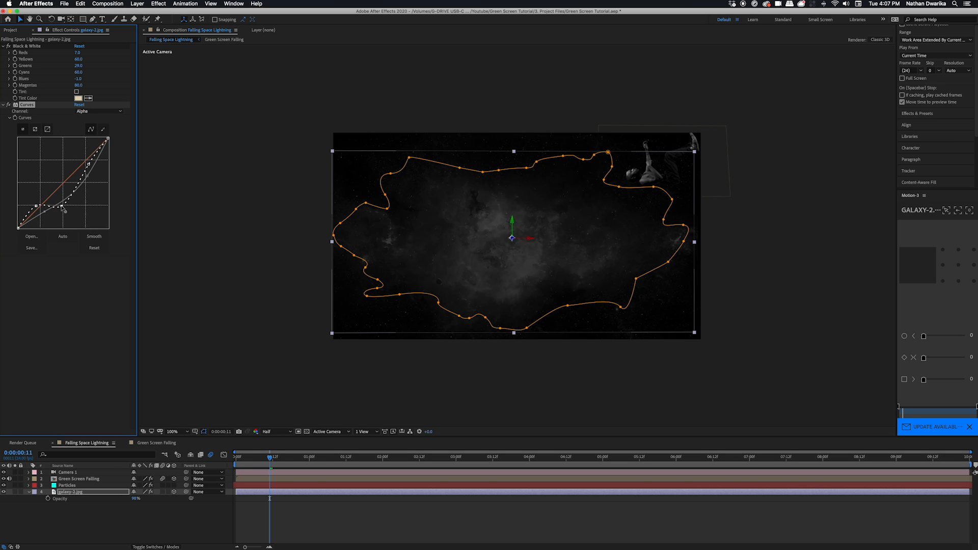
pyautogui.click(301, 515)
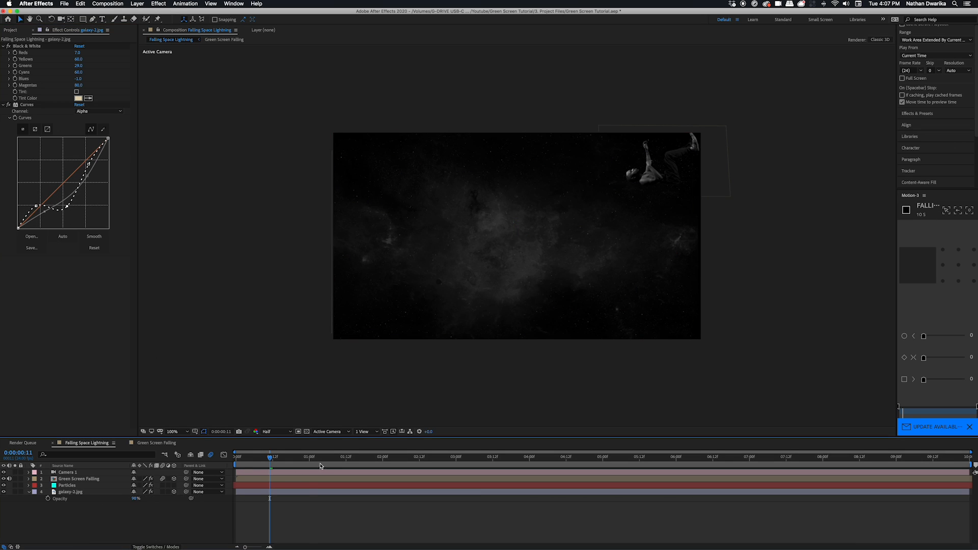
pyautogui.press('space')
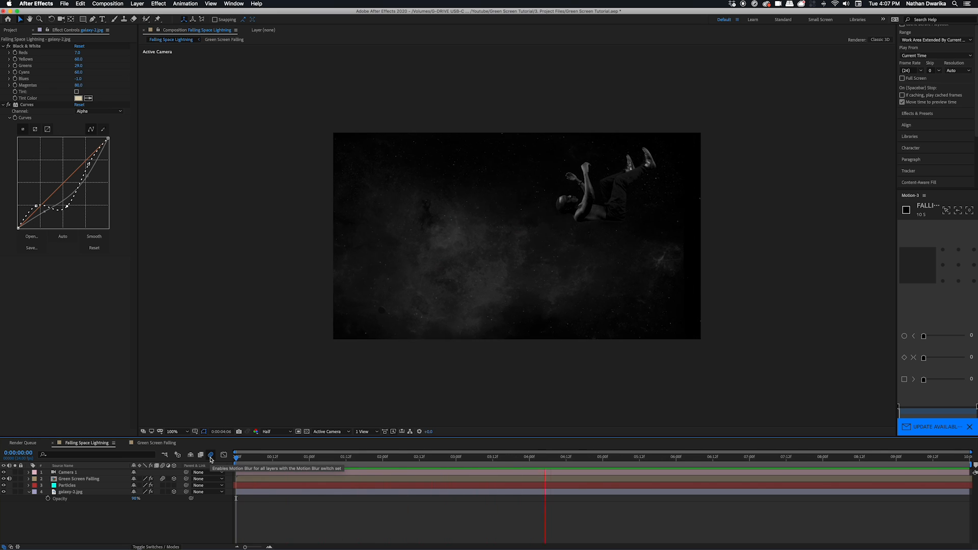
# Reposition the galaxy-2.jpg layer to 1062.0, 522.0, -359.0 so it fills the frame, and preview the camera move
pyautogui.click(71, 492)
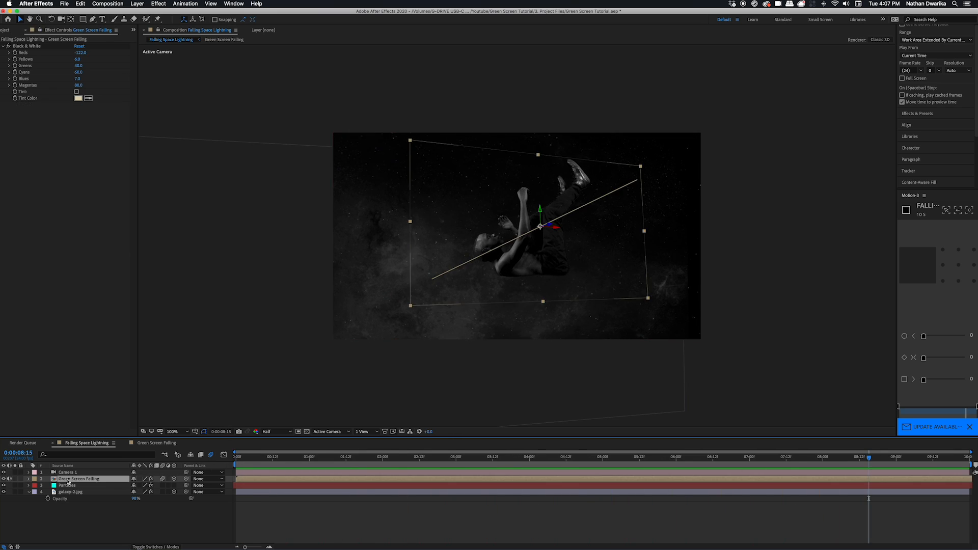
pyautogui.moveTo(136, 498); pyautogui.dragTo(224, 498)
pyautogui.moveTo(278, 457); pyautogui.dragTo(122, 457)
pyautogui.press('space')
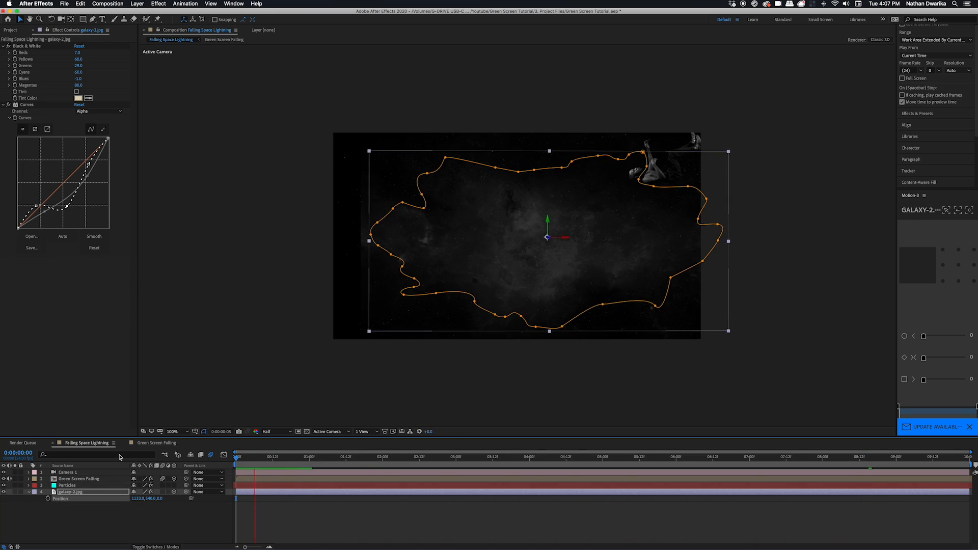
pyautogui.press('space')
pyautogui.moveTo(150, 499)
pyautogui.mouseDown()
pyautogui.moveTo(111, 502)
pyautogui.moveTo(150, 498)
pyautogui.mouseUp()
pyautogui.moveTo(160, 499); pyautogui.dragTo(30, 520)
pyautogui.click(97, 532)
pyautogui.press('space')
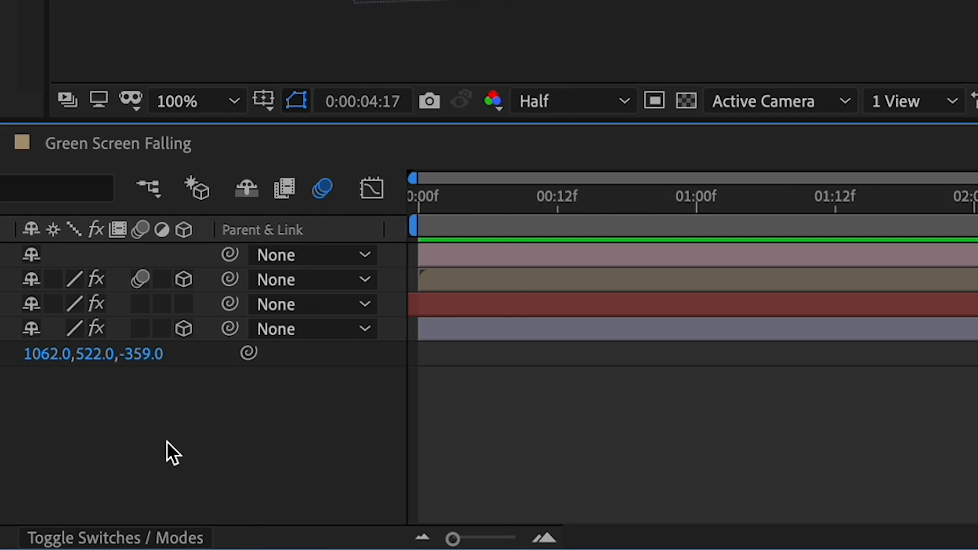
# Add a new adjustment layer on top of the composition and apply the CC Vignette effect to it
pyautogui.rightClick(167, 441)
pyautogui.moveTo(284, 236)
pyautogui.click(558, 437)
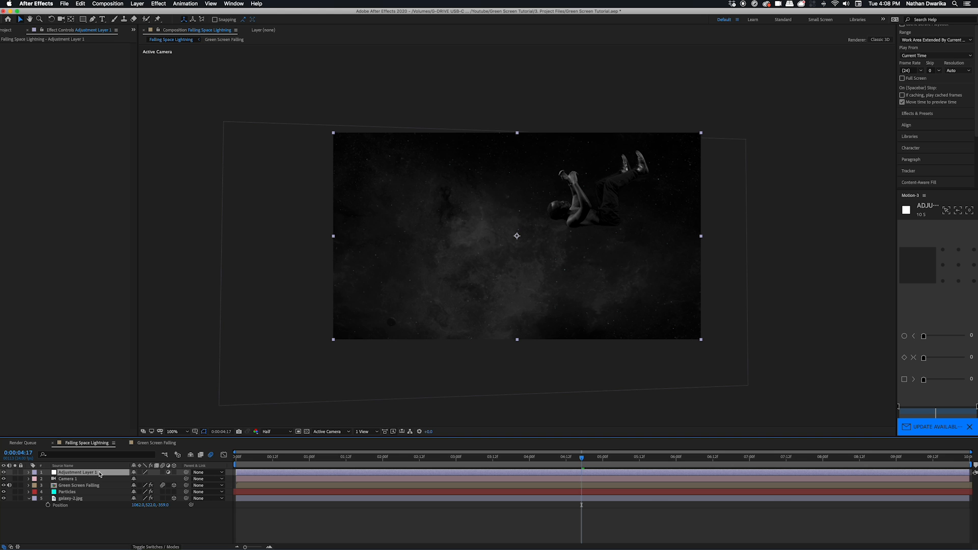
pyautogui.hotkey('ctrl', 'space')
pyautogui.write('vignet')
pyautogui.press('Return')
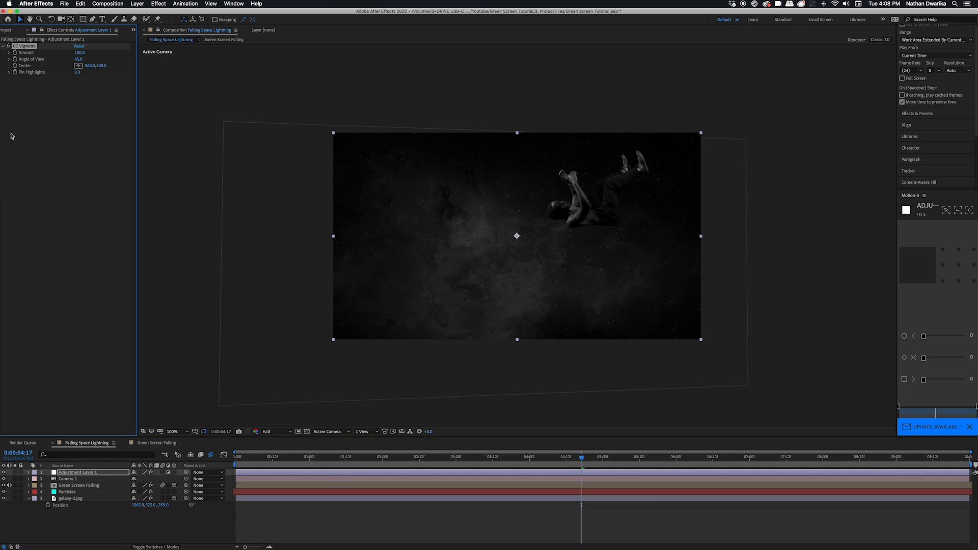
# Set CC Vignette's Amount to 120.0 and Pin Highlights to 100.0, and preview the composition from the first frame
pyautogui.moveTo(46, 55); pyautogui.dragTo(134, 100)
pyautogui.moveTo(266, 458); pyautogui.dragTo(232, 457)
pyautogui.press('space')
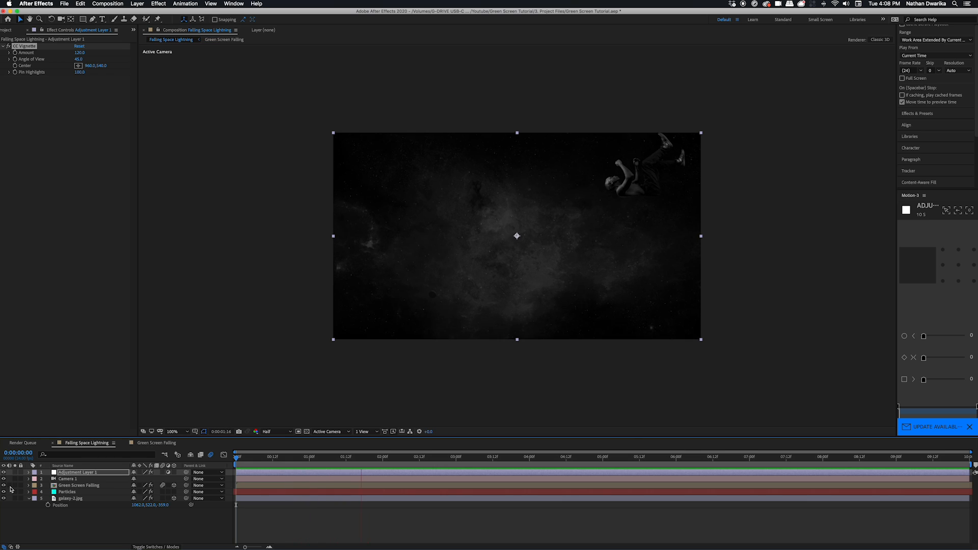
pyautogui.click(317, 393)
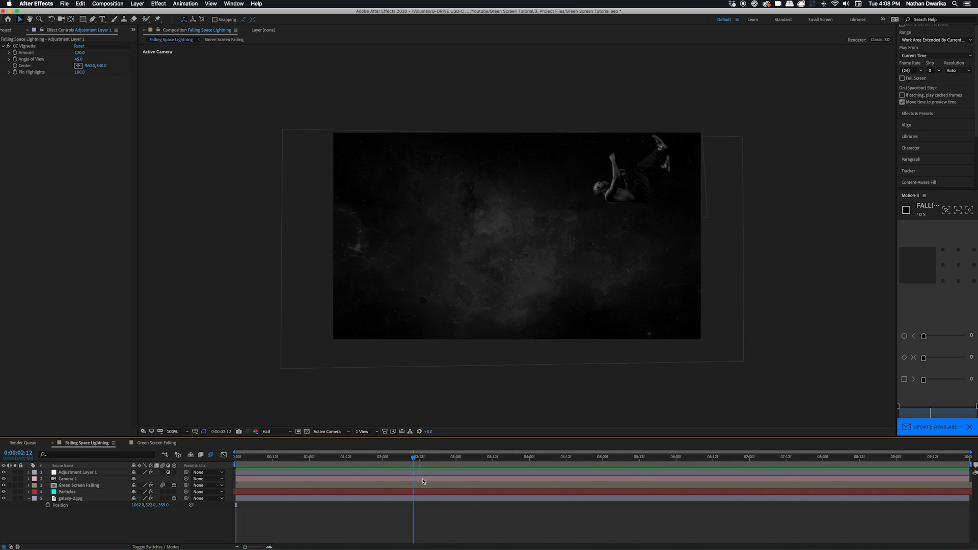
# Duplicate the galaxy-2.jpg layer and move the copy sideways to cover the empty area behind the falling man
pyautogui.click(72, 498)
pyautogui.press('super+d')
pyautogui.moveTo(421, 281); pyautogui.dragTo(658, 294)
pyautogui.moveTo(509, 276); pyautogui.dragTo(573, 281)
pyautogui.press('super+z')
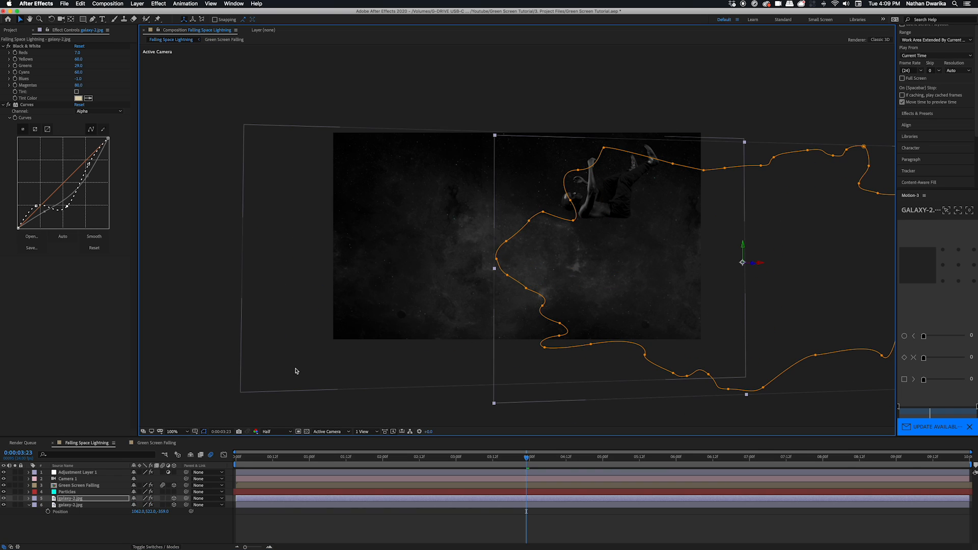
# Bring the duplicate galaxy-2.jpg layer toward the camera to a Z position of about -949.9 and set its mask expansion to -215.0 pixels
pyautogui.press('m')
pyautogui.press('m')
pyautogui.press('p')
pyautogui.moveTo(166, 504); pyautogui.dragTo(4, 520)
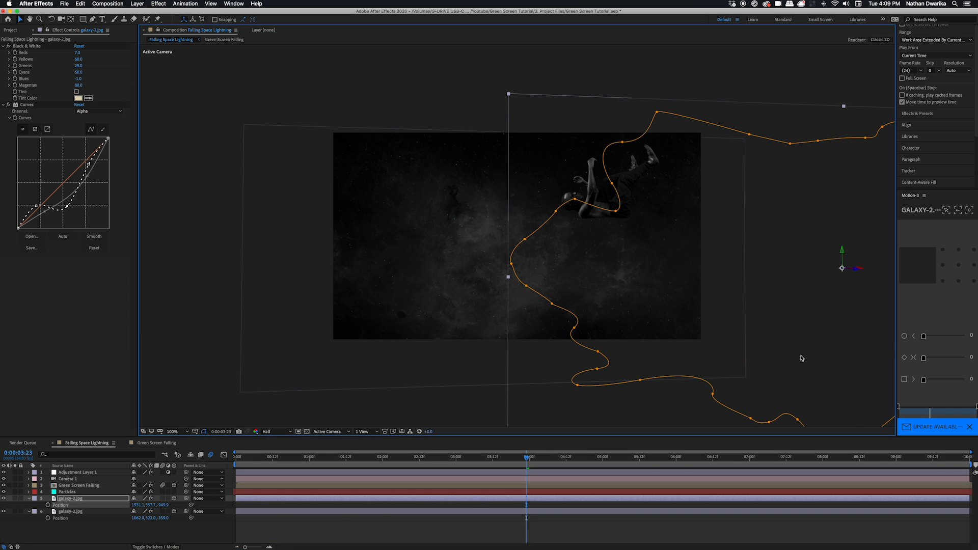
pyautogui.moveTo(763, 371); pyautogui.dragTo(799, 289)
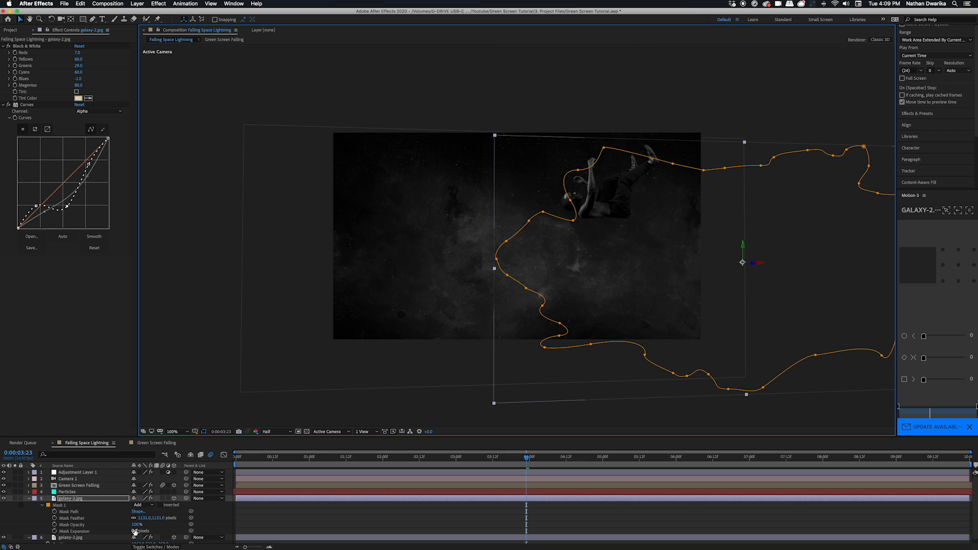
pyautogui.moveTo(135, 532); pyautogui.dragTo(44, 520)
pyautogui.click(632, 291)
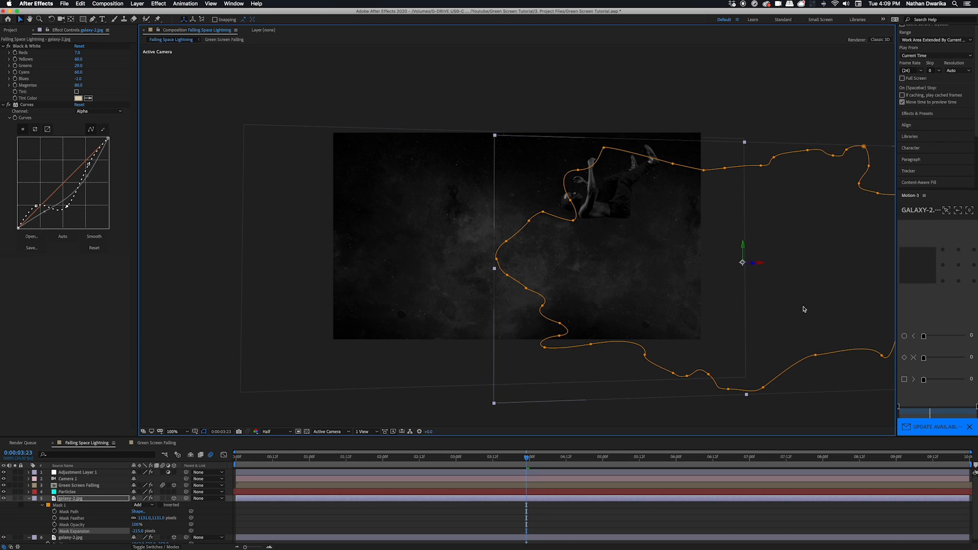
# Reorder the duplicate galaxy-2.jpg above Green Screen Falling, reposition it to about 1980.6, 596.6, -955.0, and preview the result
pyautogui.click(92, 501)
pyautogui.press('p')
pyautogui.moveTo(92, 498); pyautogui.dragTo(93, 484)
pyautogui.moveTo(801, 325); pyautogui.dragTo(840, 341)
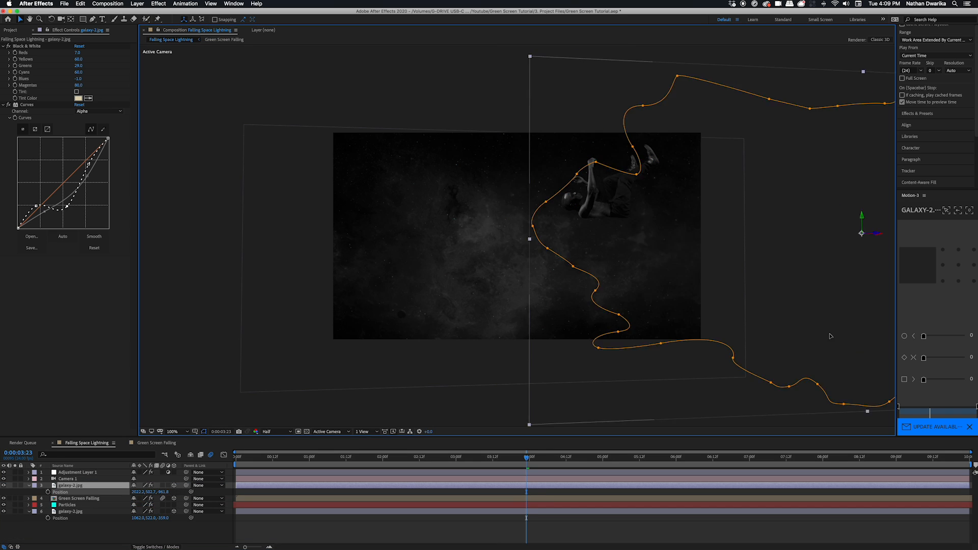
pyautogui.click(309, 532)
pyautogui.press('space')
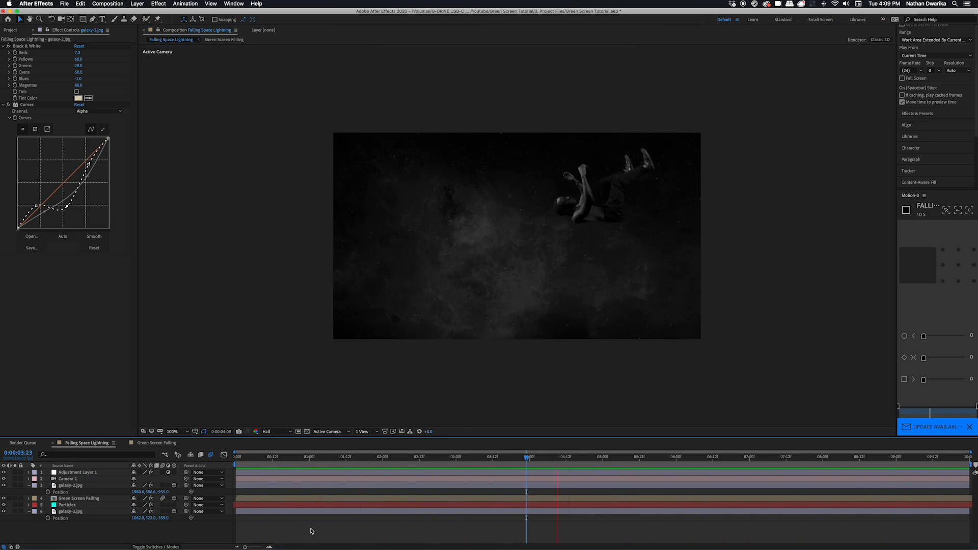
# Reveal the Green Screen Falling layer's Position and Scale, turn off the Scale keyframing, and preview the fall
pyautogui.click(71, 486)
pyautogui.click(71, 499)
pyautogui.press('p')
pyautogui.hotkey('shift', 's')
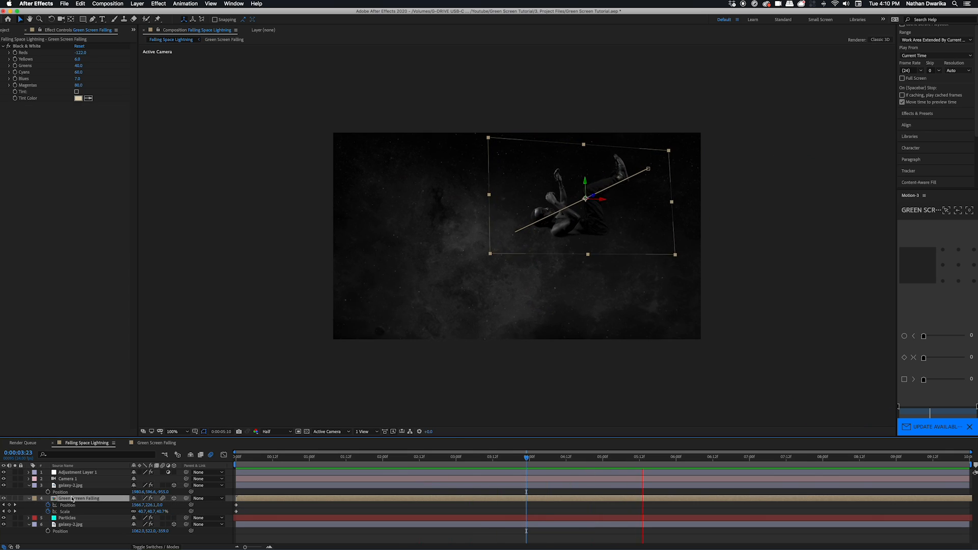
pyautogui.click(49, 512)
pyautogui.press('space')
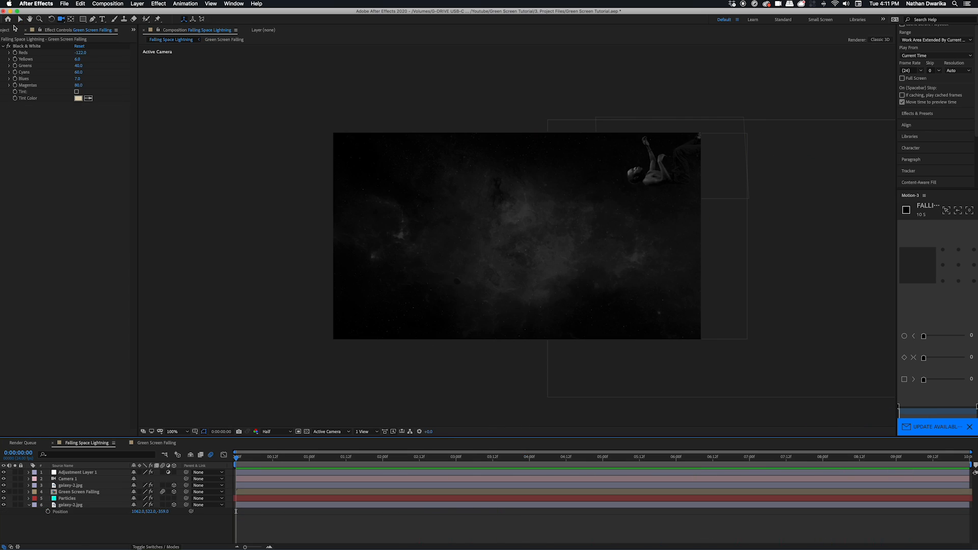
# Duplicate the Falling Space Lightning composition in the project
pyautogui.click(15, 29)
pyautogui.click(46, 136)
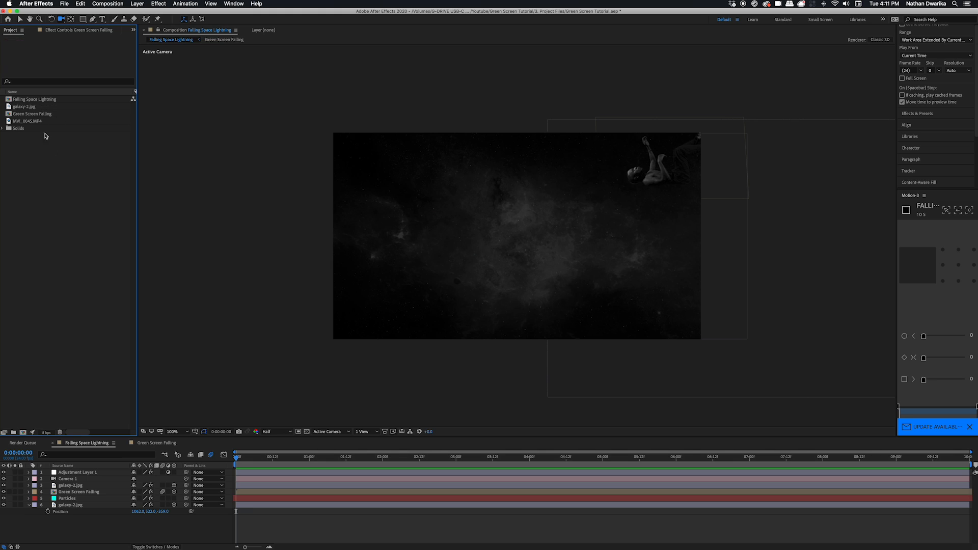
pyautogui.click(44, 100)
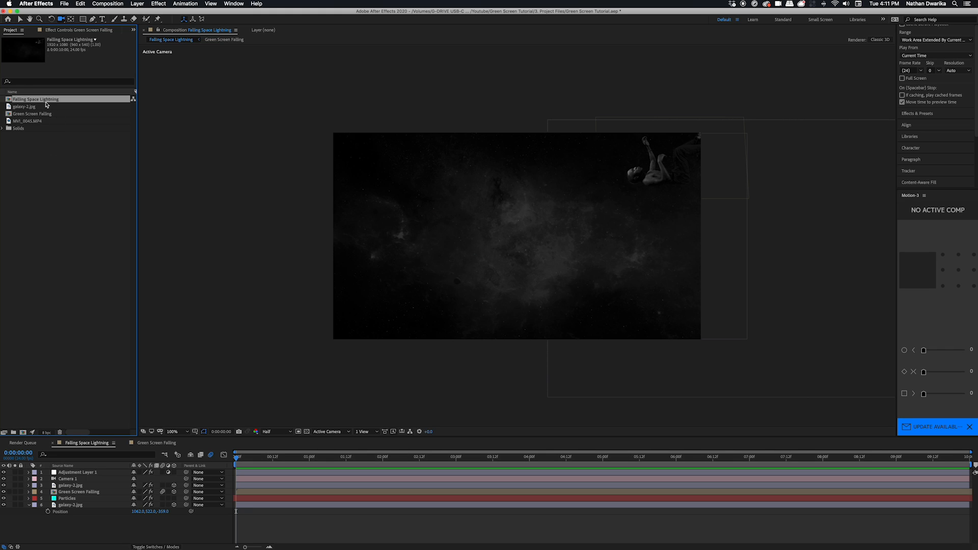
pyautogui.press('super+d')
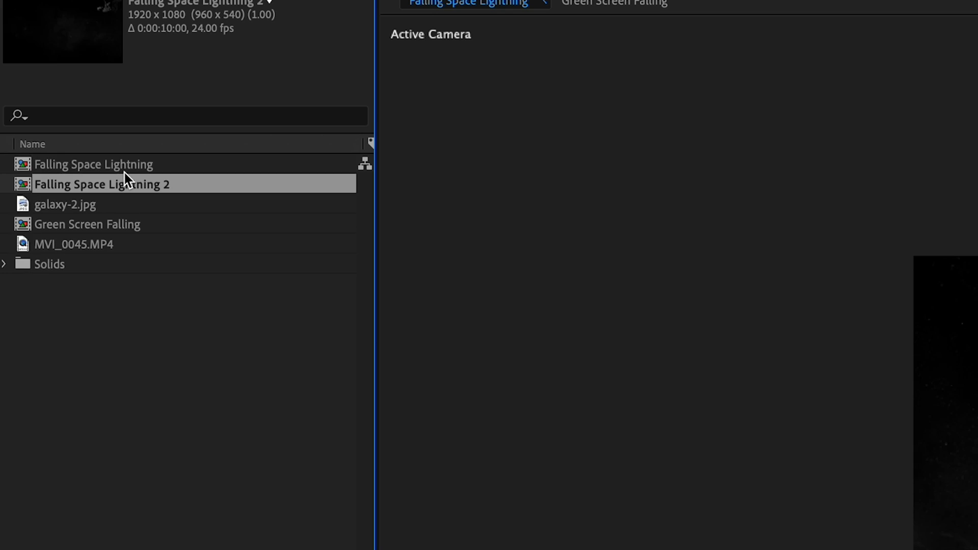